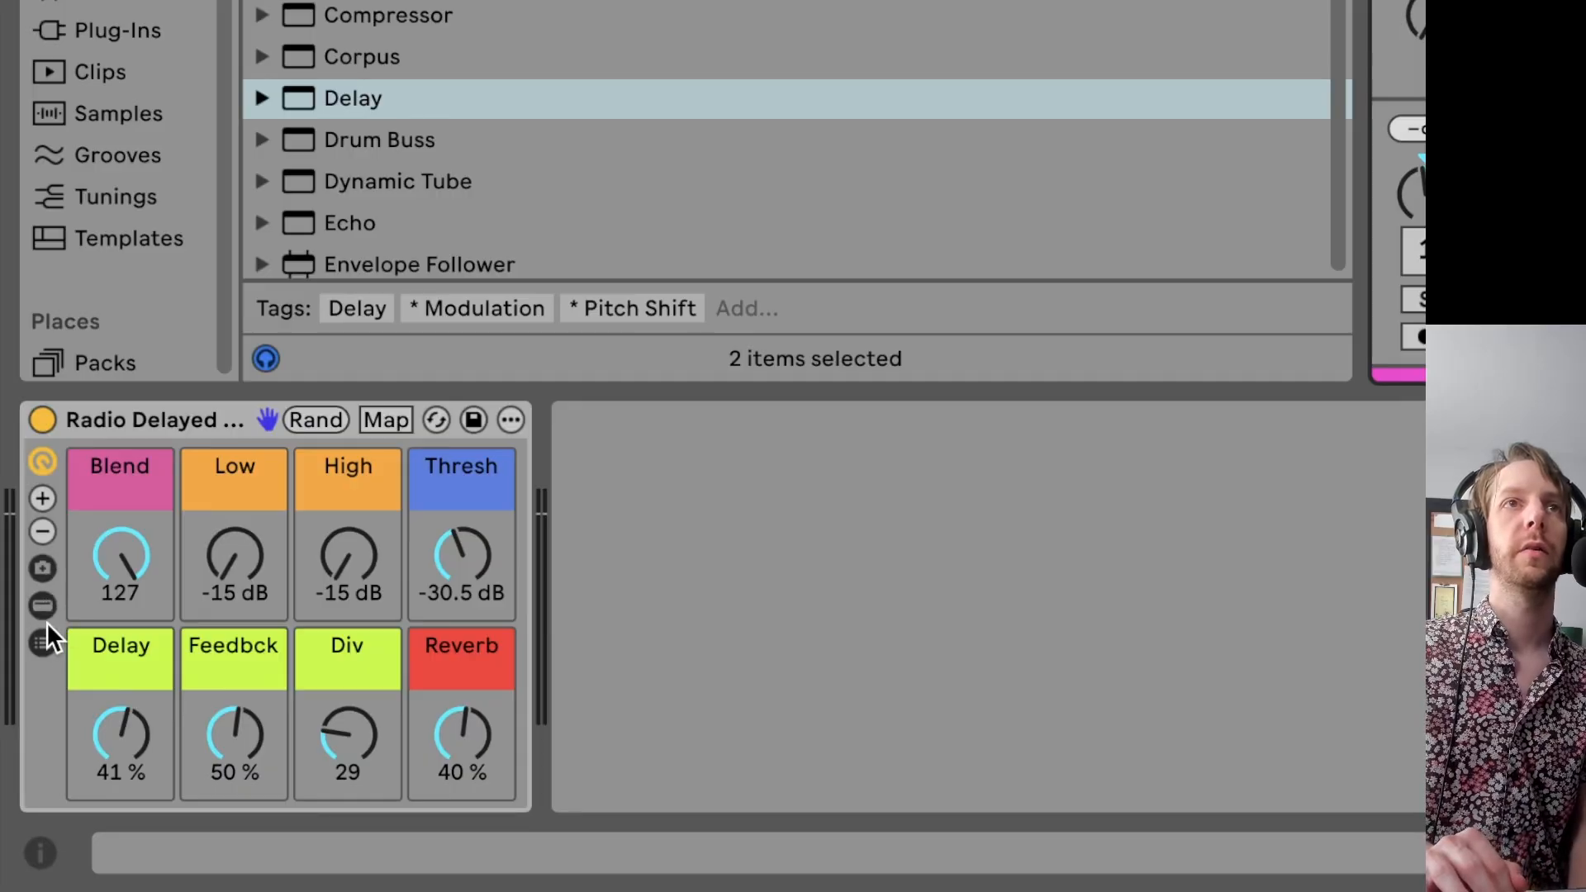
- Show the chains and devices of the Radio Delay track's rack and examine its effects from Channel EQ through Delay
left_click(46, 647)
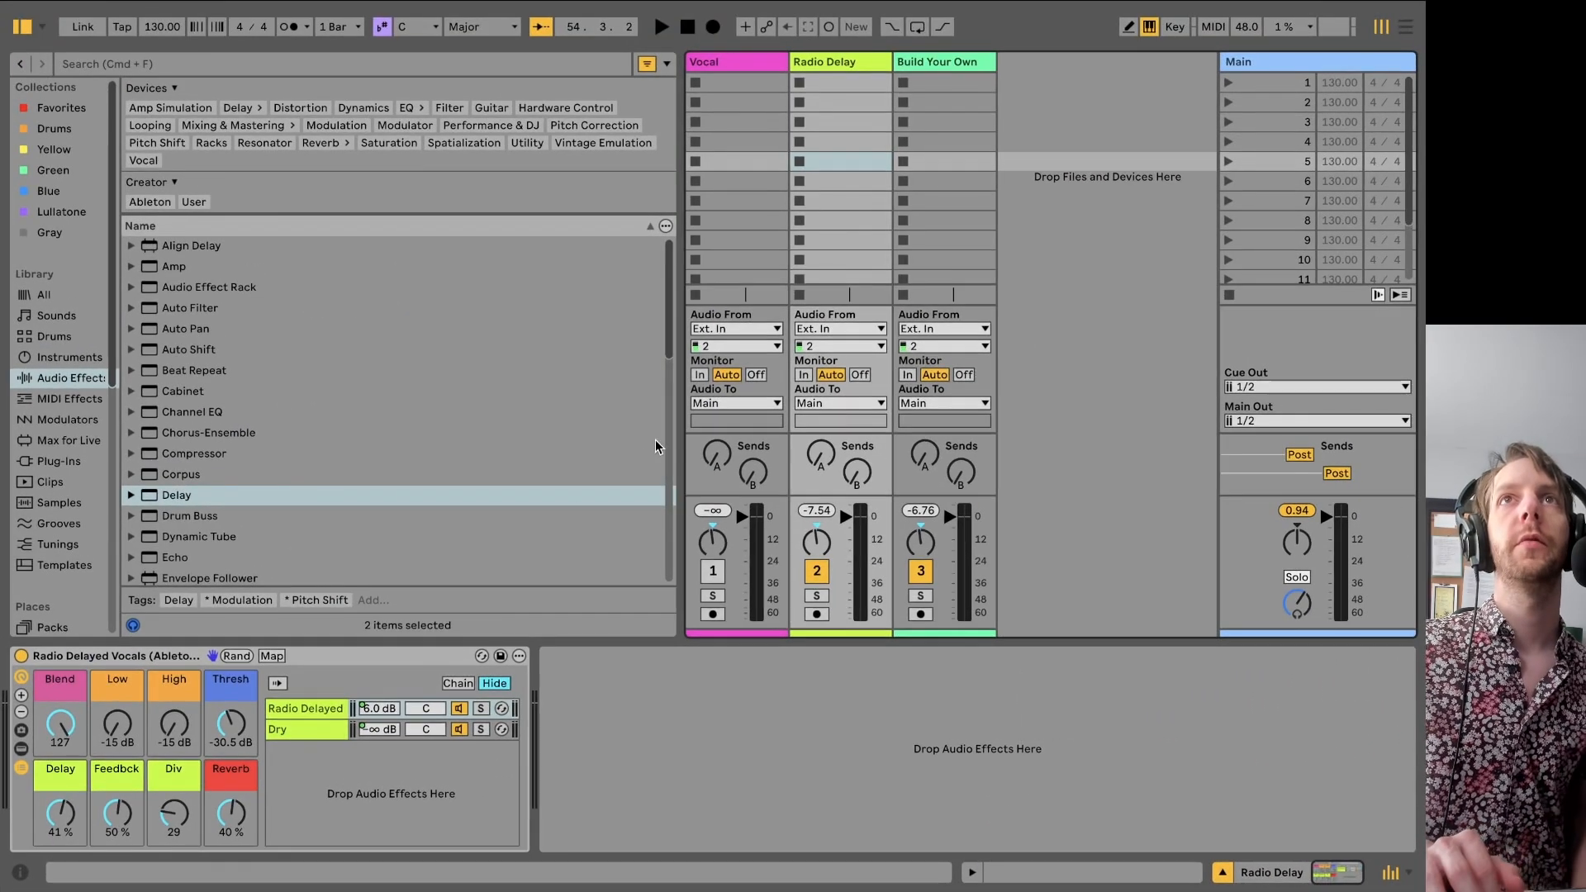
left_click(22, 748)
scroll(701, 708, "right", 2)
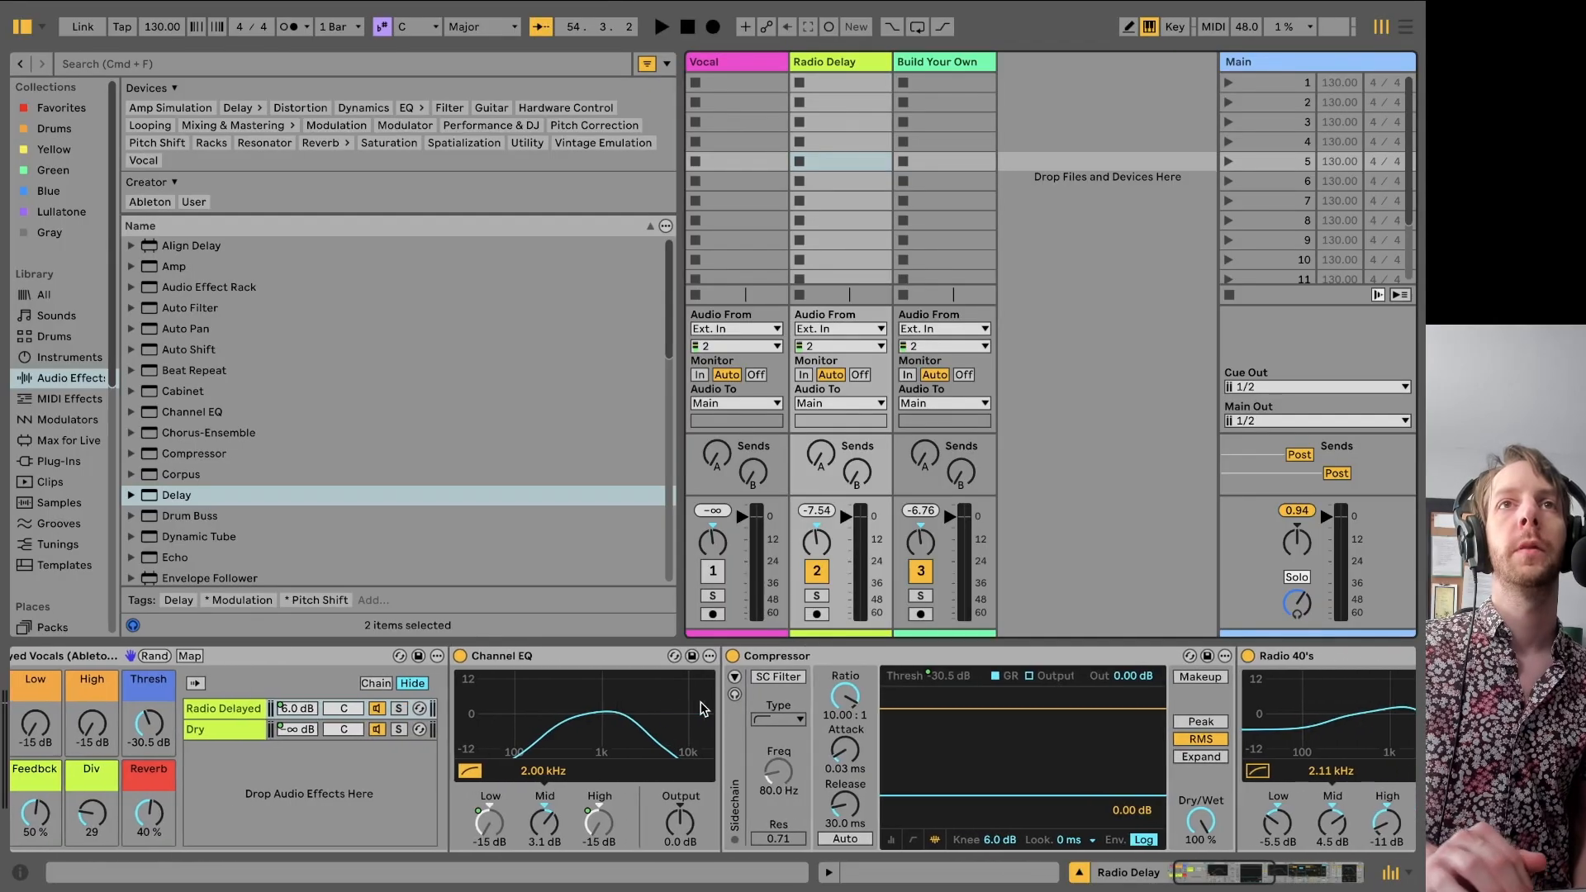
scroll(701, 709, "right", 3)
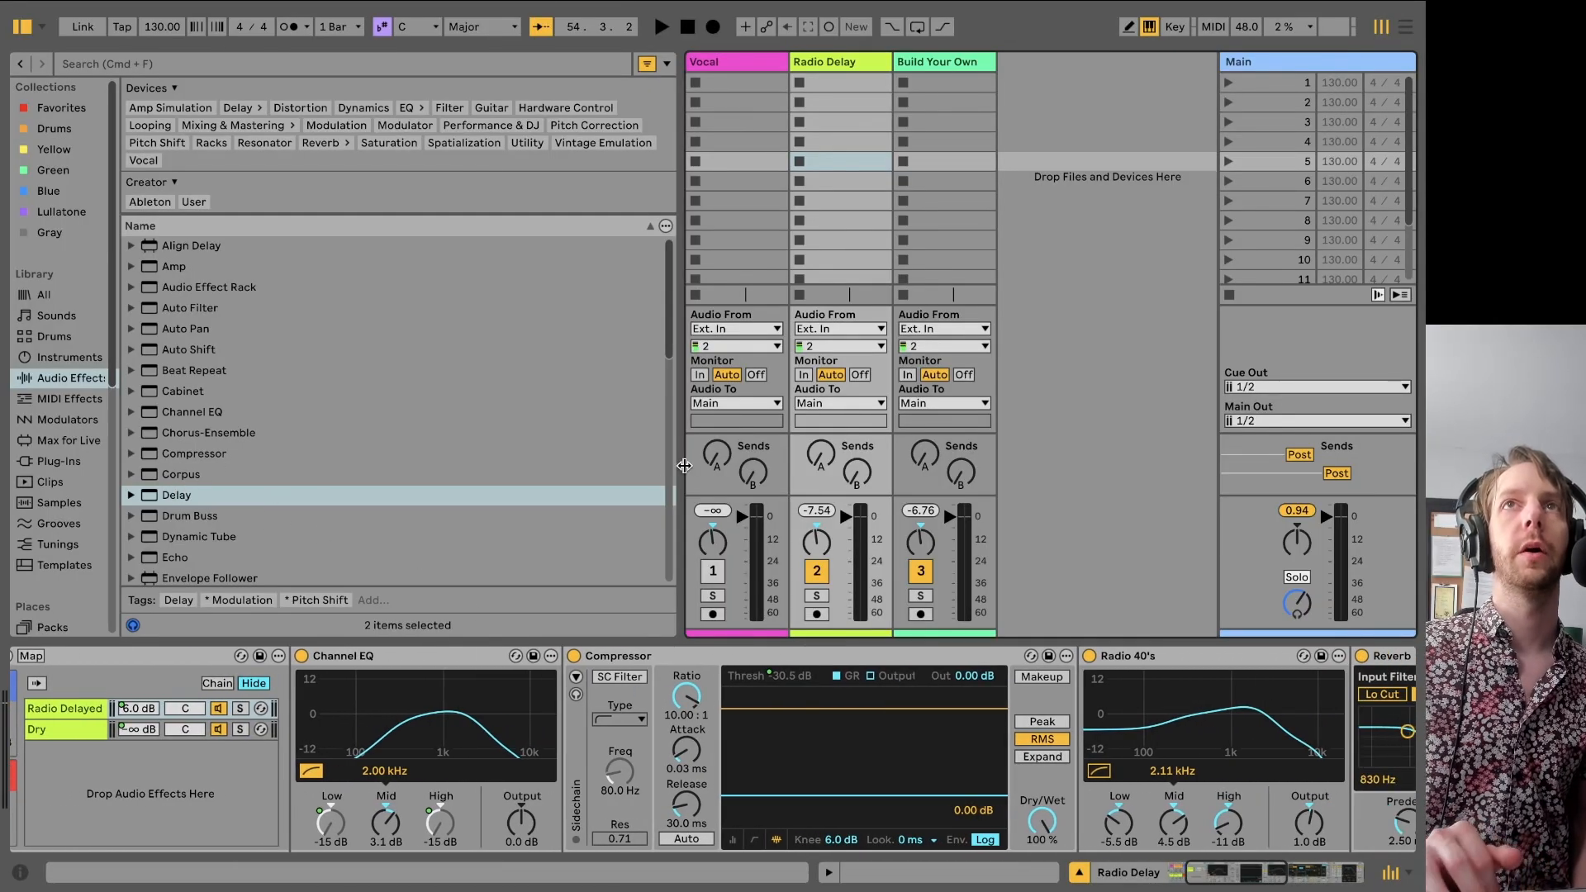
left_click(451, 654)
scroll(452, 654, "right", 12)
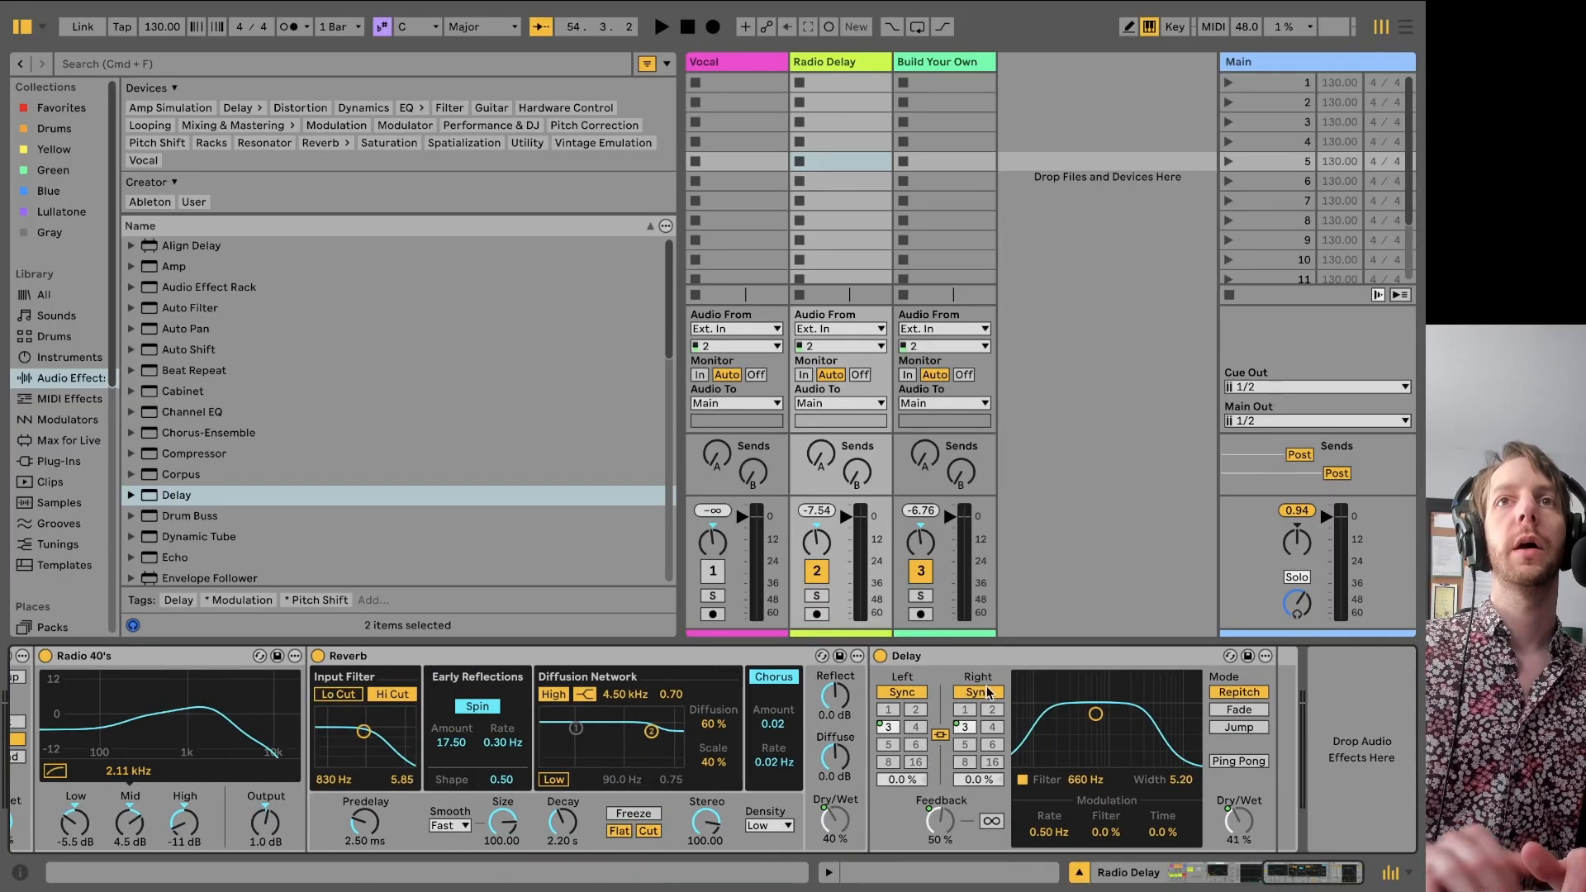
left_click(990, 653)
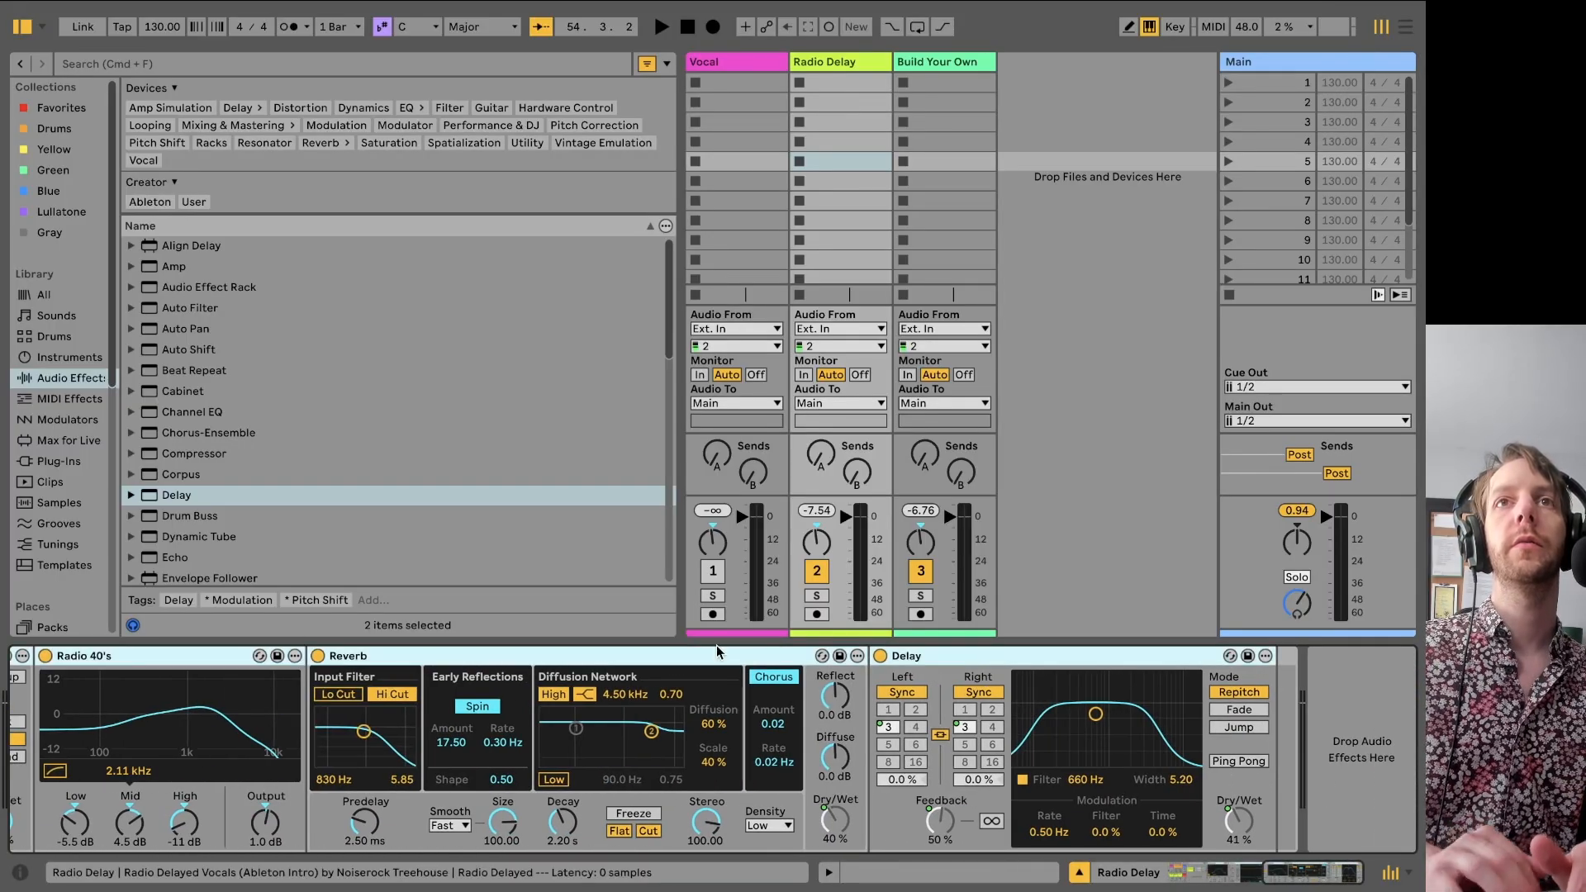
left_click_drag(715, 658, 661, 717)
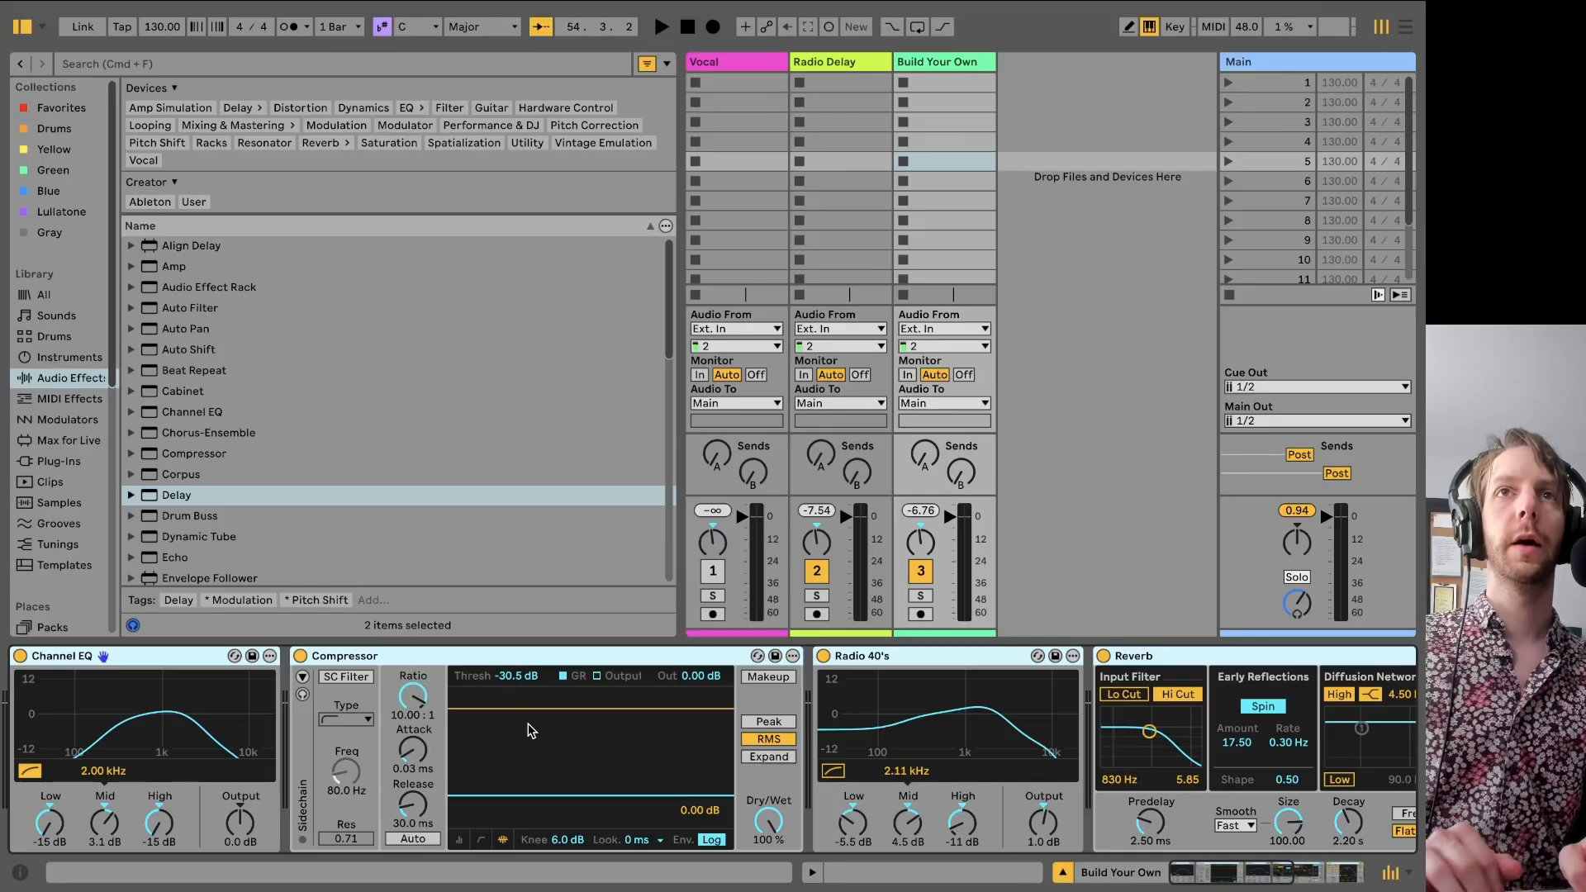
- Group the Build Your Own track's Channel EQ, Compressor, Radio 40's, Reverb and Delay into an Audio Effect Rack
scroll(531, 730, "right", 5)
scroll(531, 730, "left", 5)
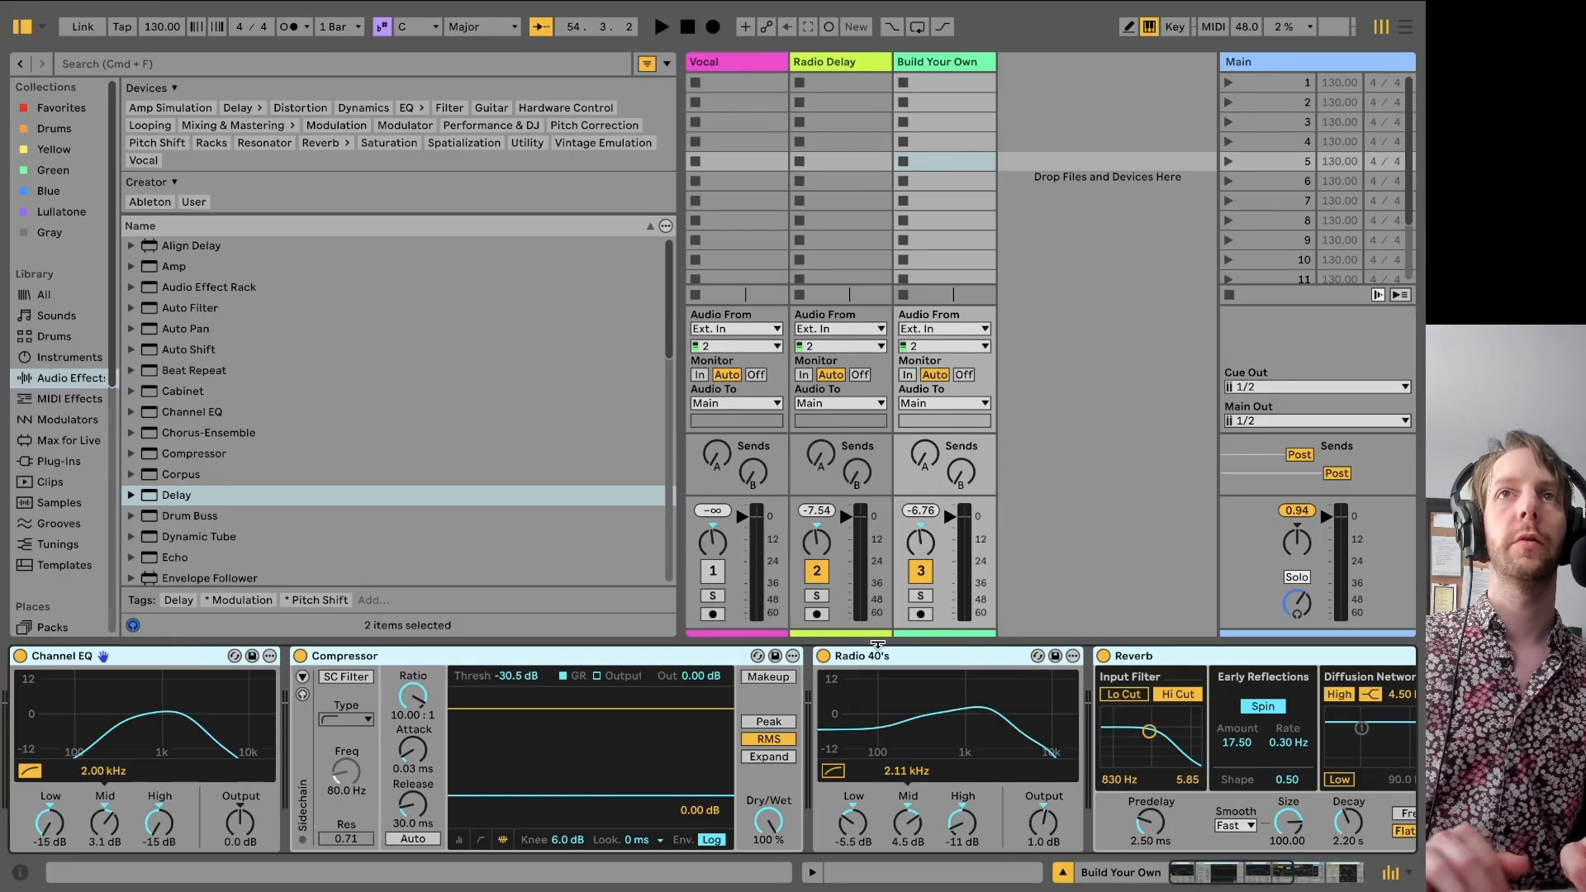
scroll(889, 694, "right", 5)
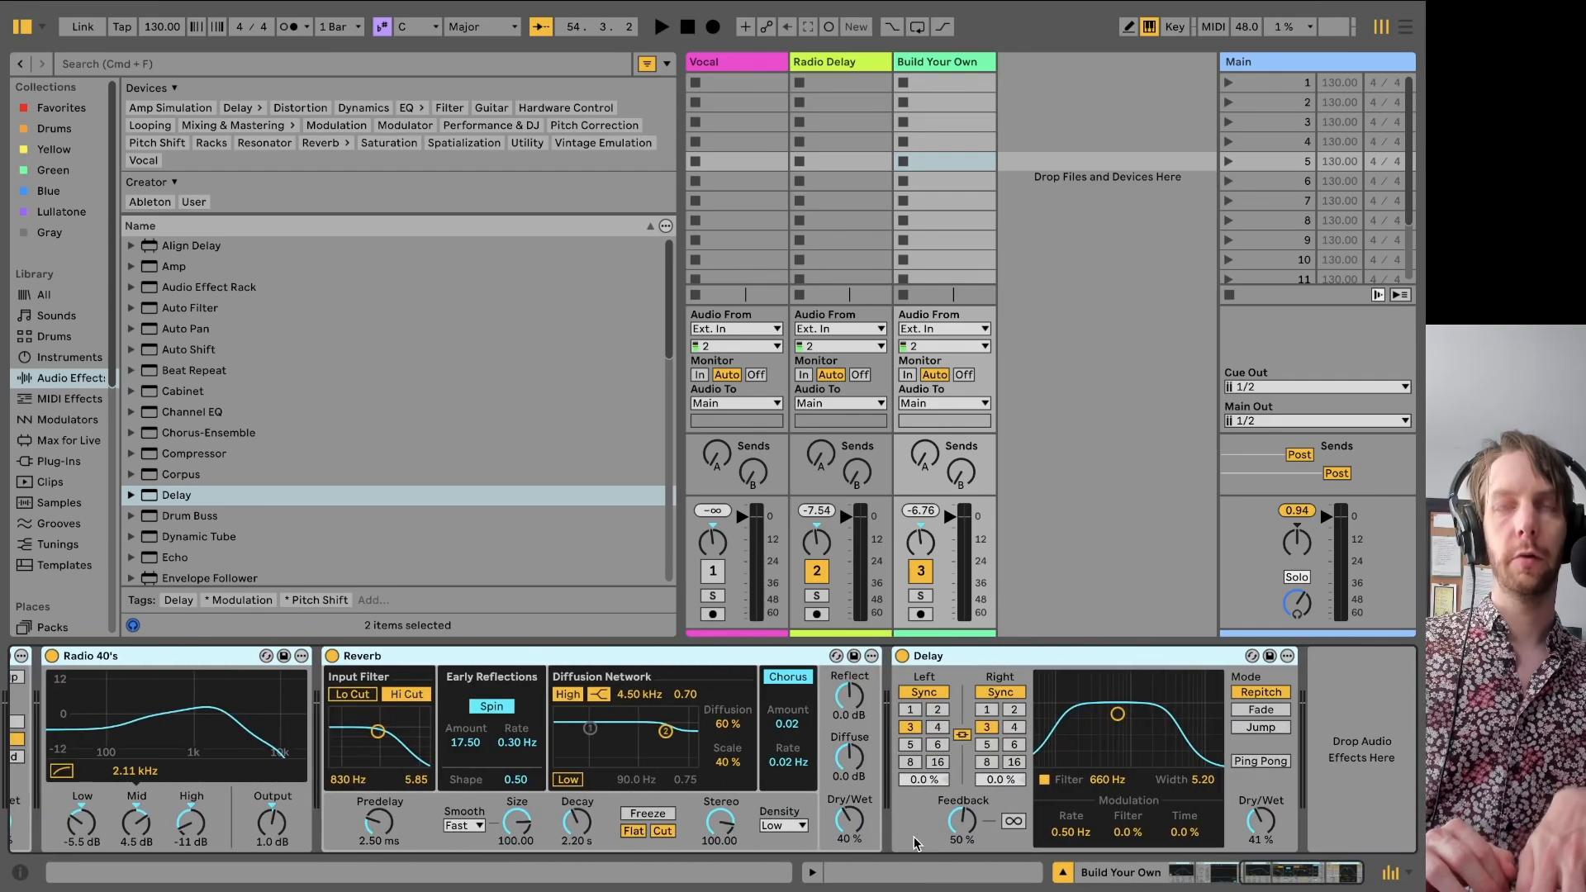
scroll(914, 842, "left", 5)
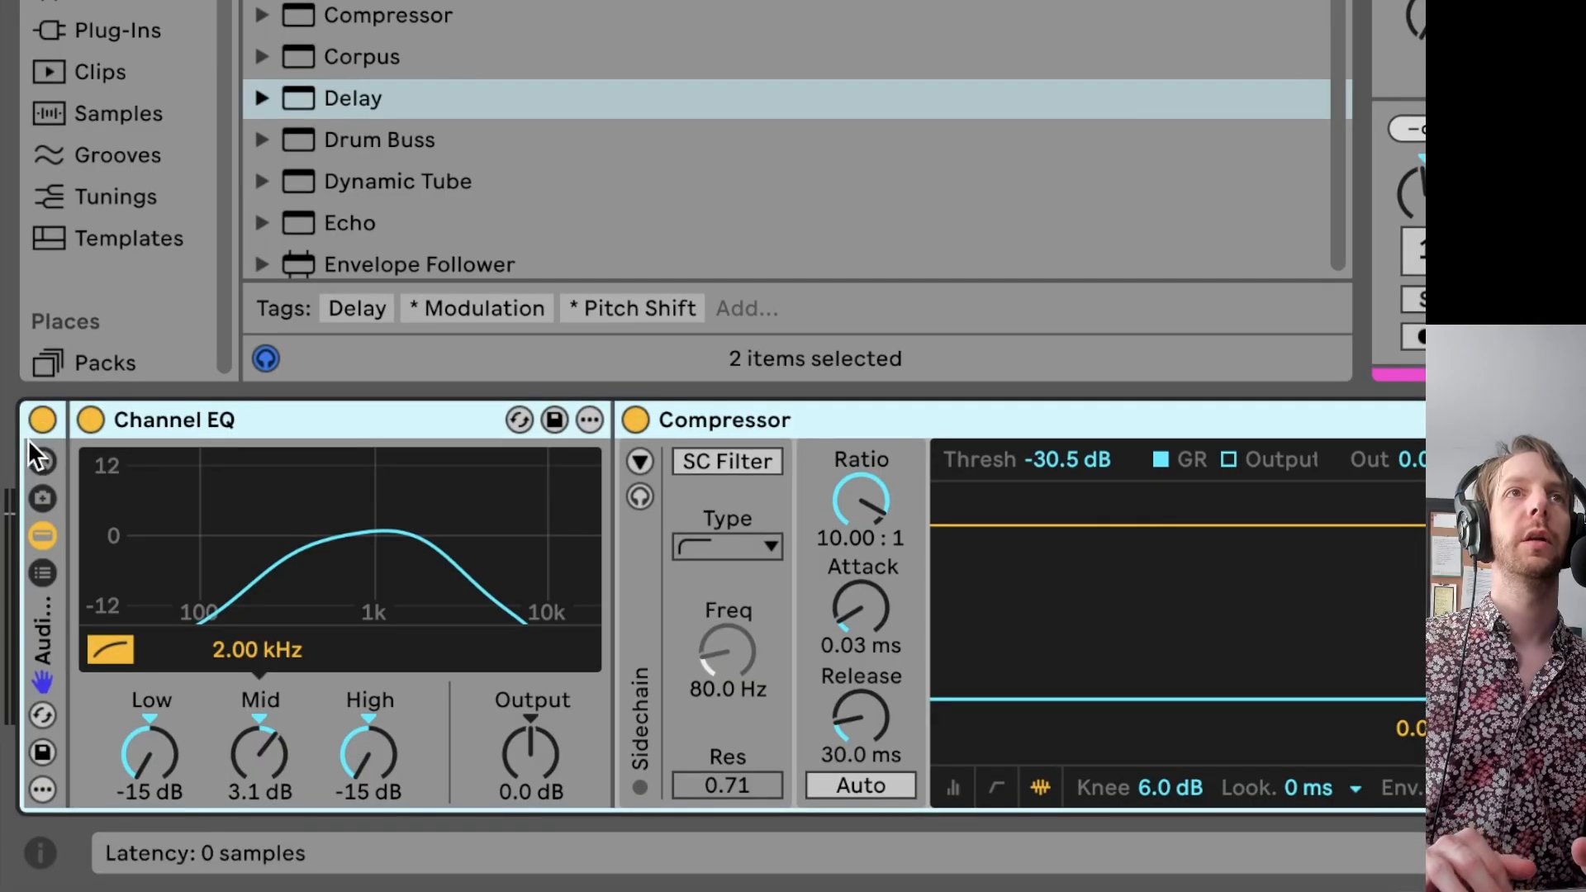
- Hide and show the devices inside the new Audio Effect Rack
double_click(43, 621)
double_click(41, 622)
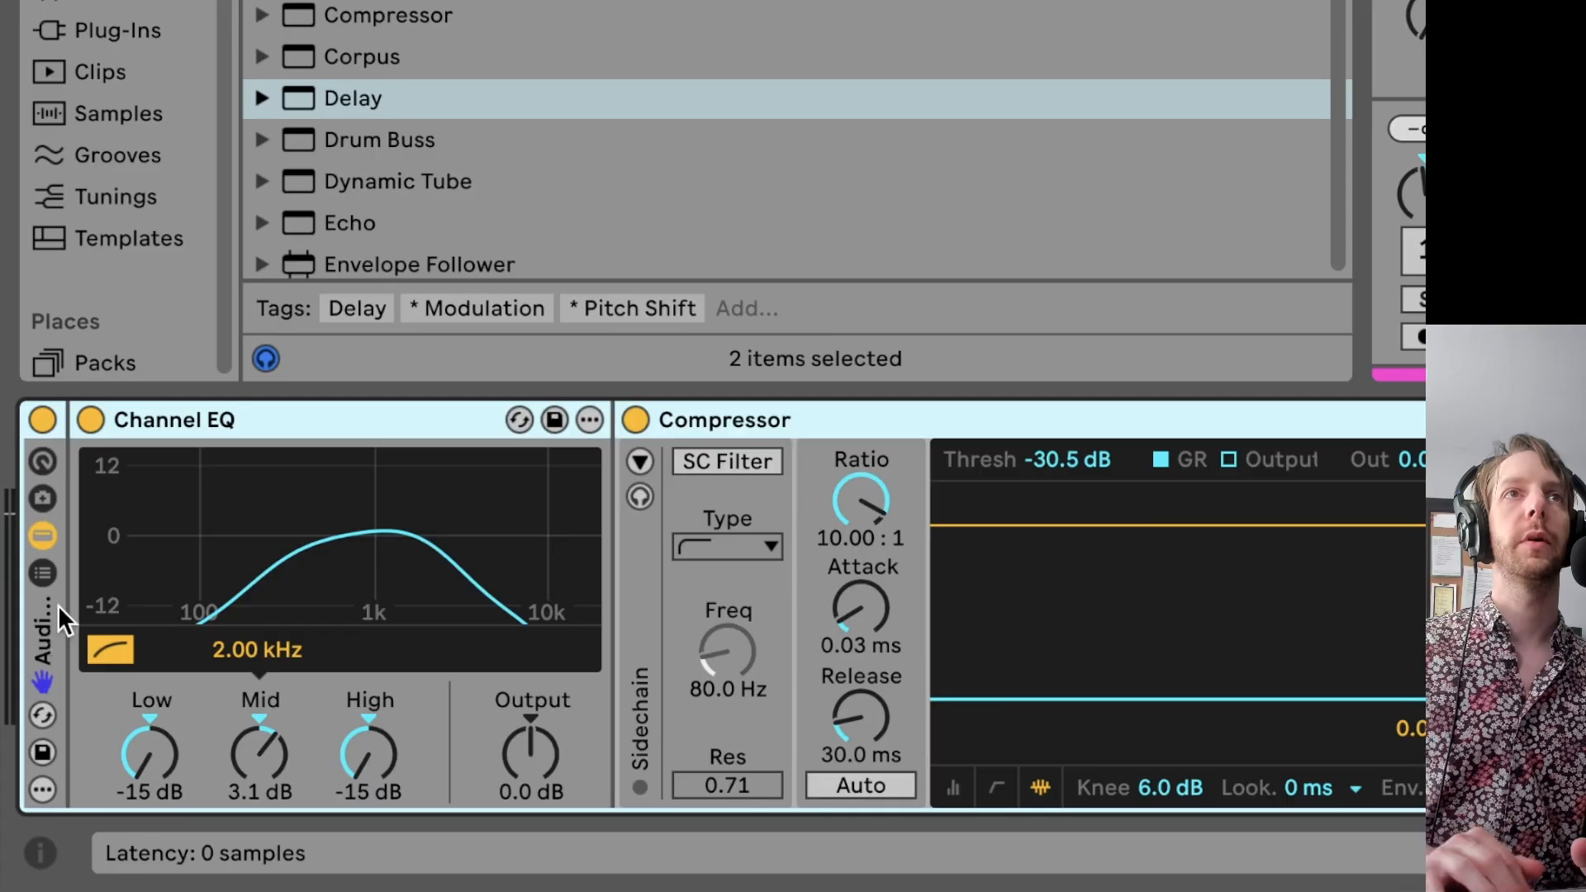
double_click(41, 632)
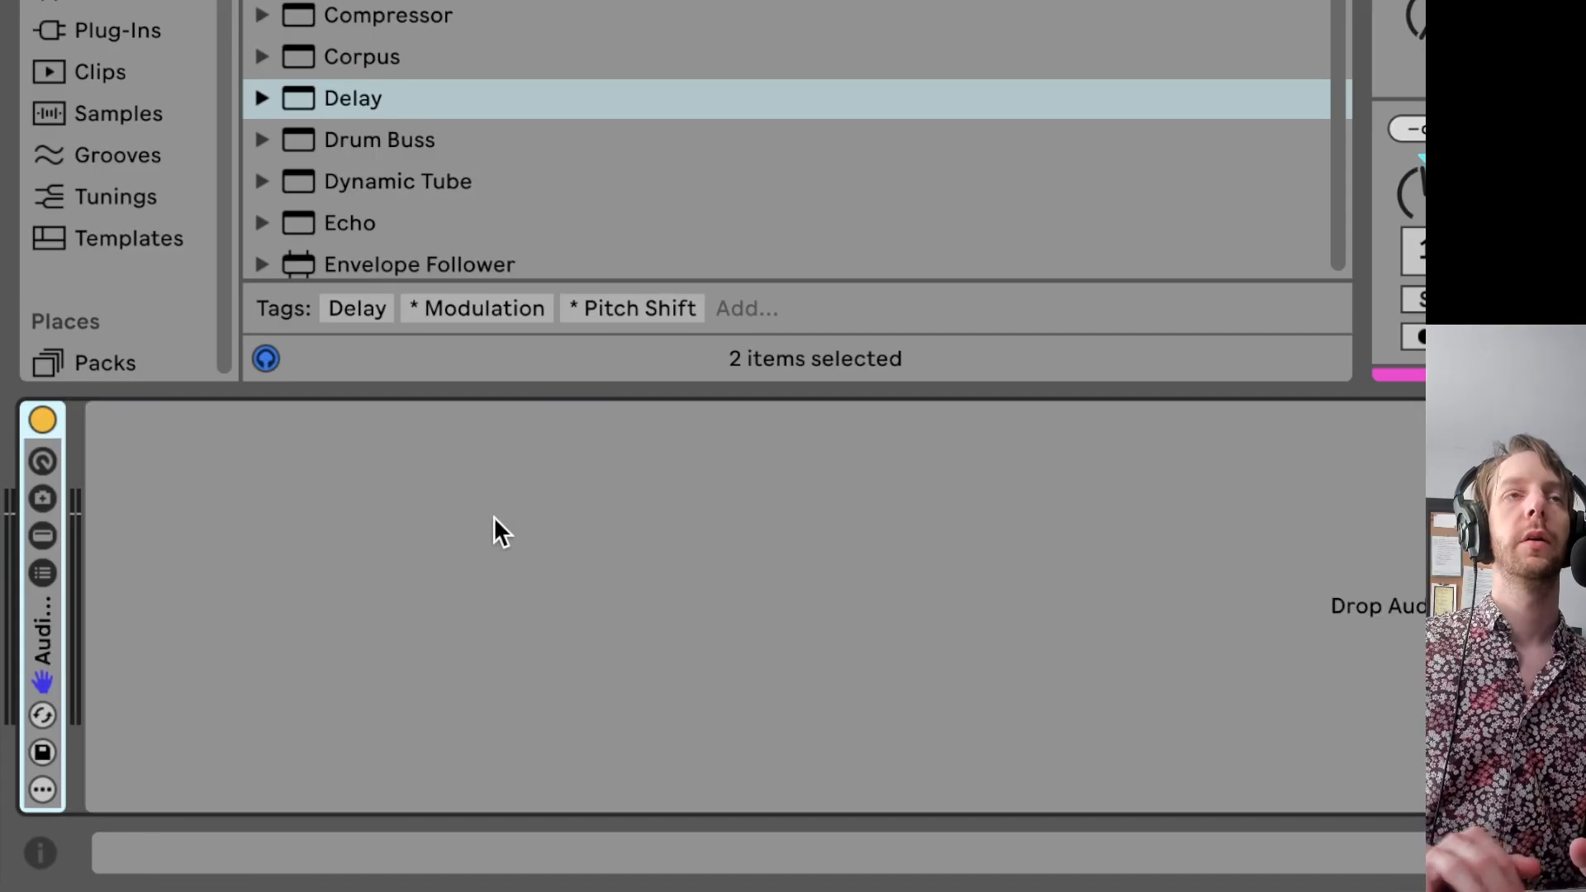
double_click(41, 621)
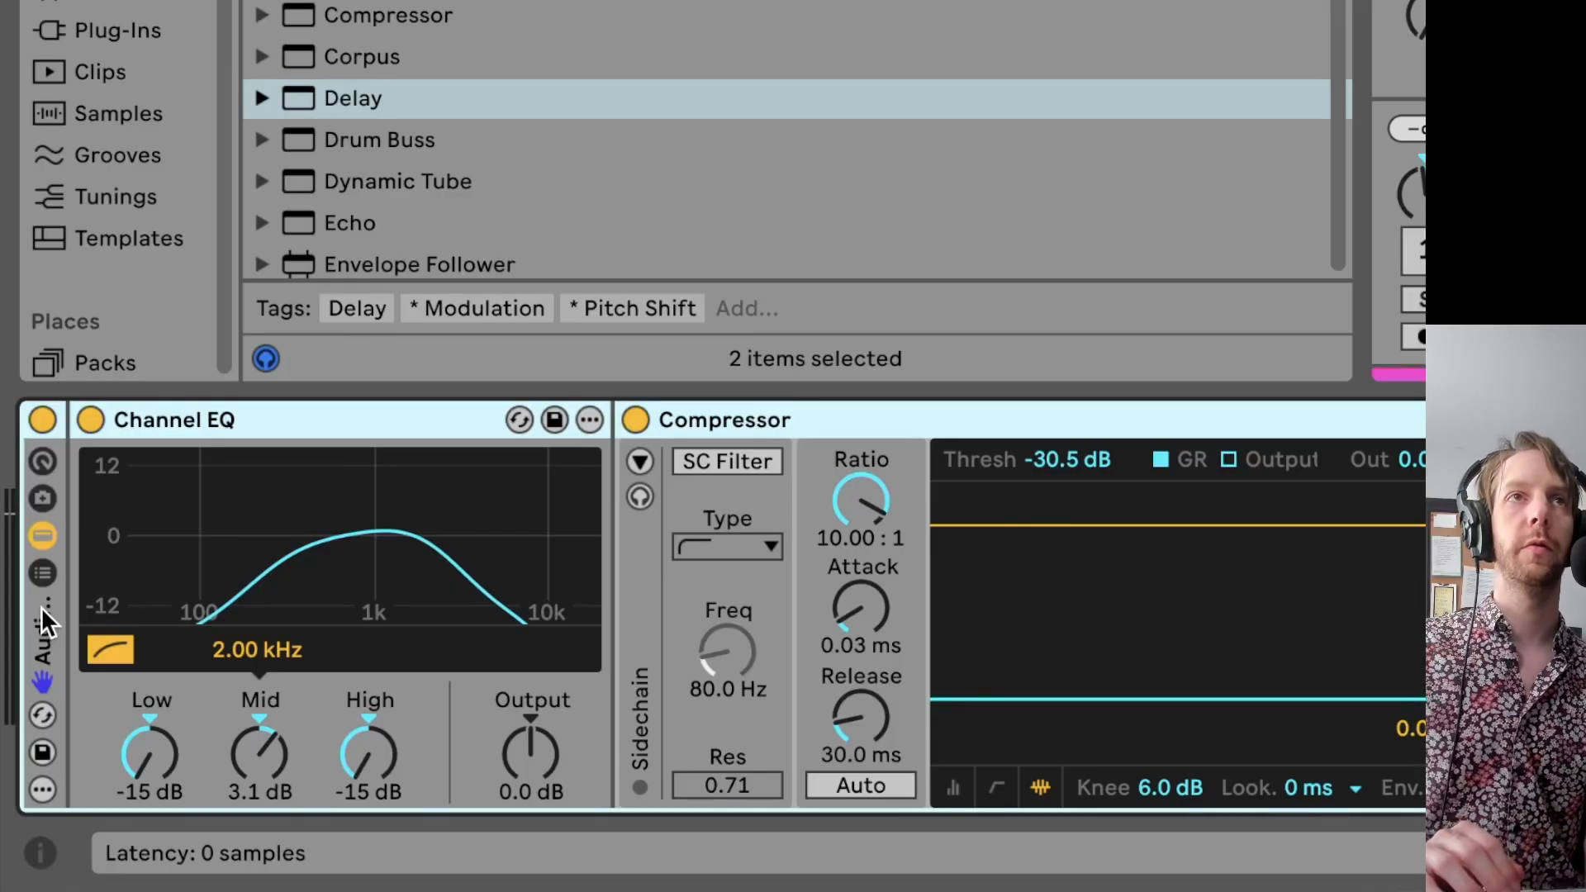
left_click(48, 530)
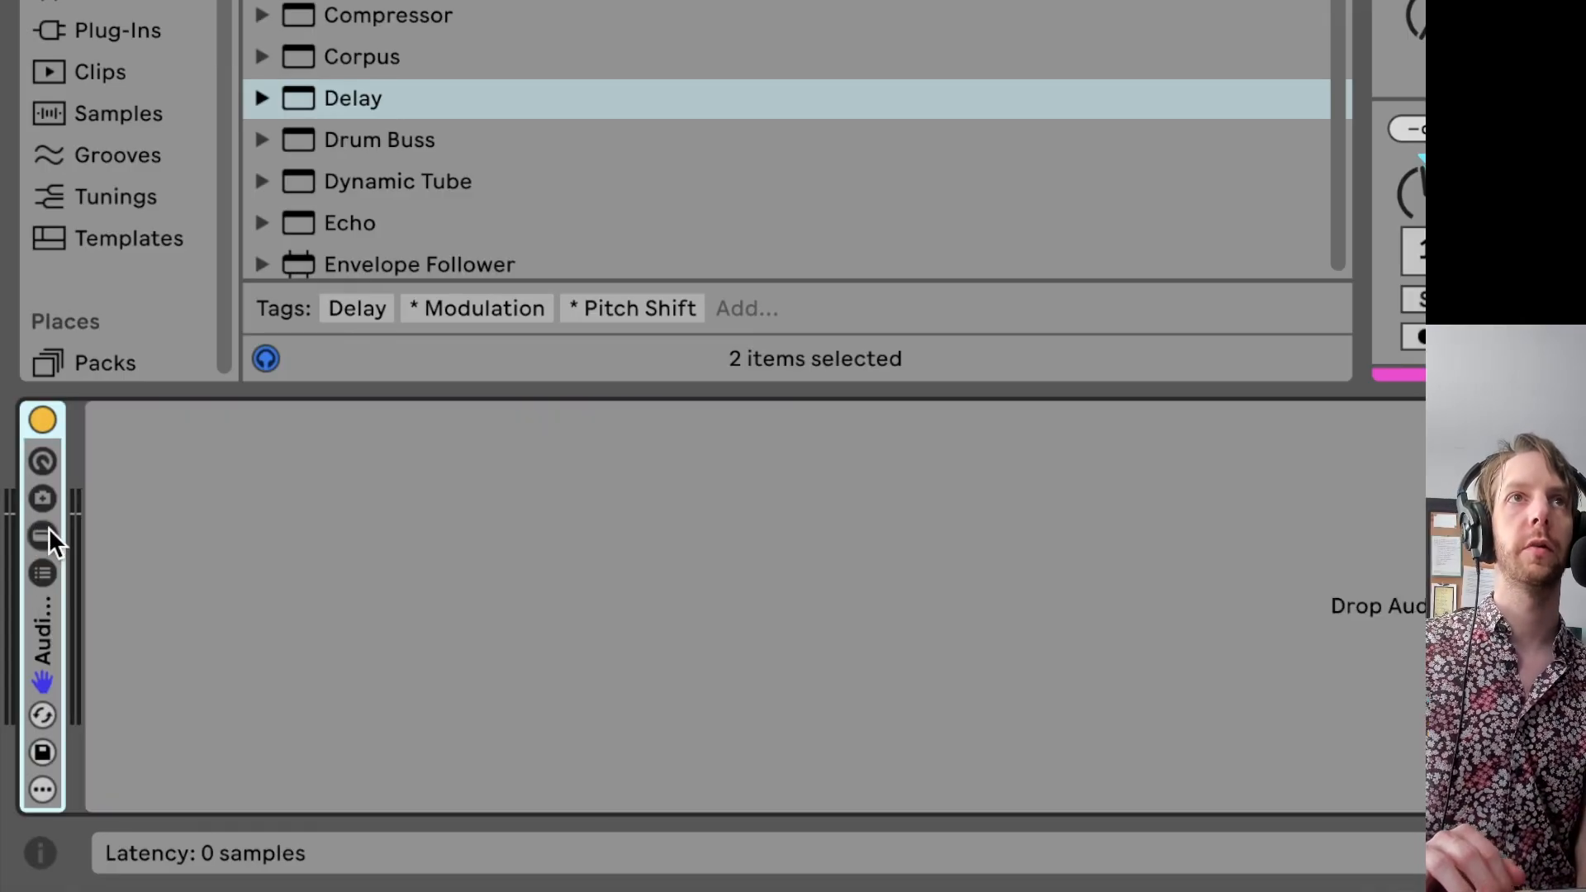
left_click(48, 530)
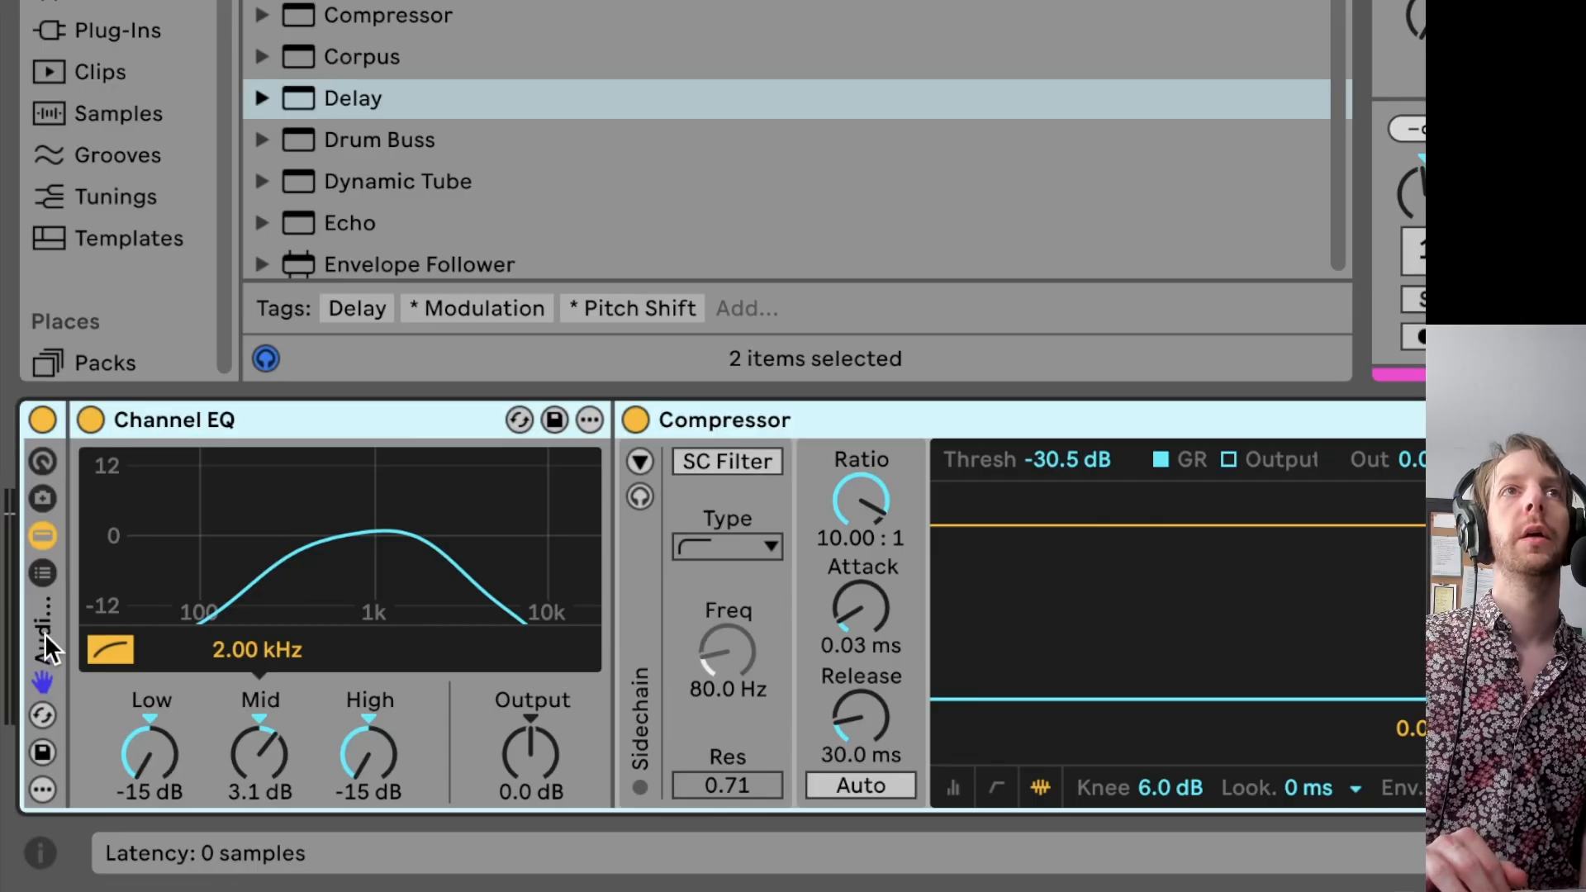
- Show the rack's chain list and rename its effects chain to Wet
left_click(45, 572)
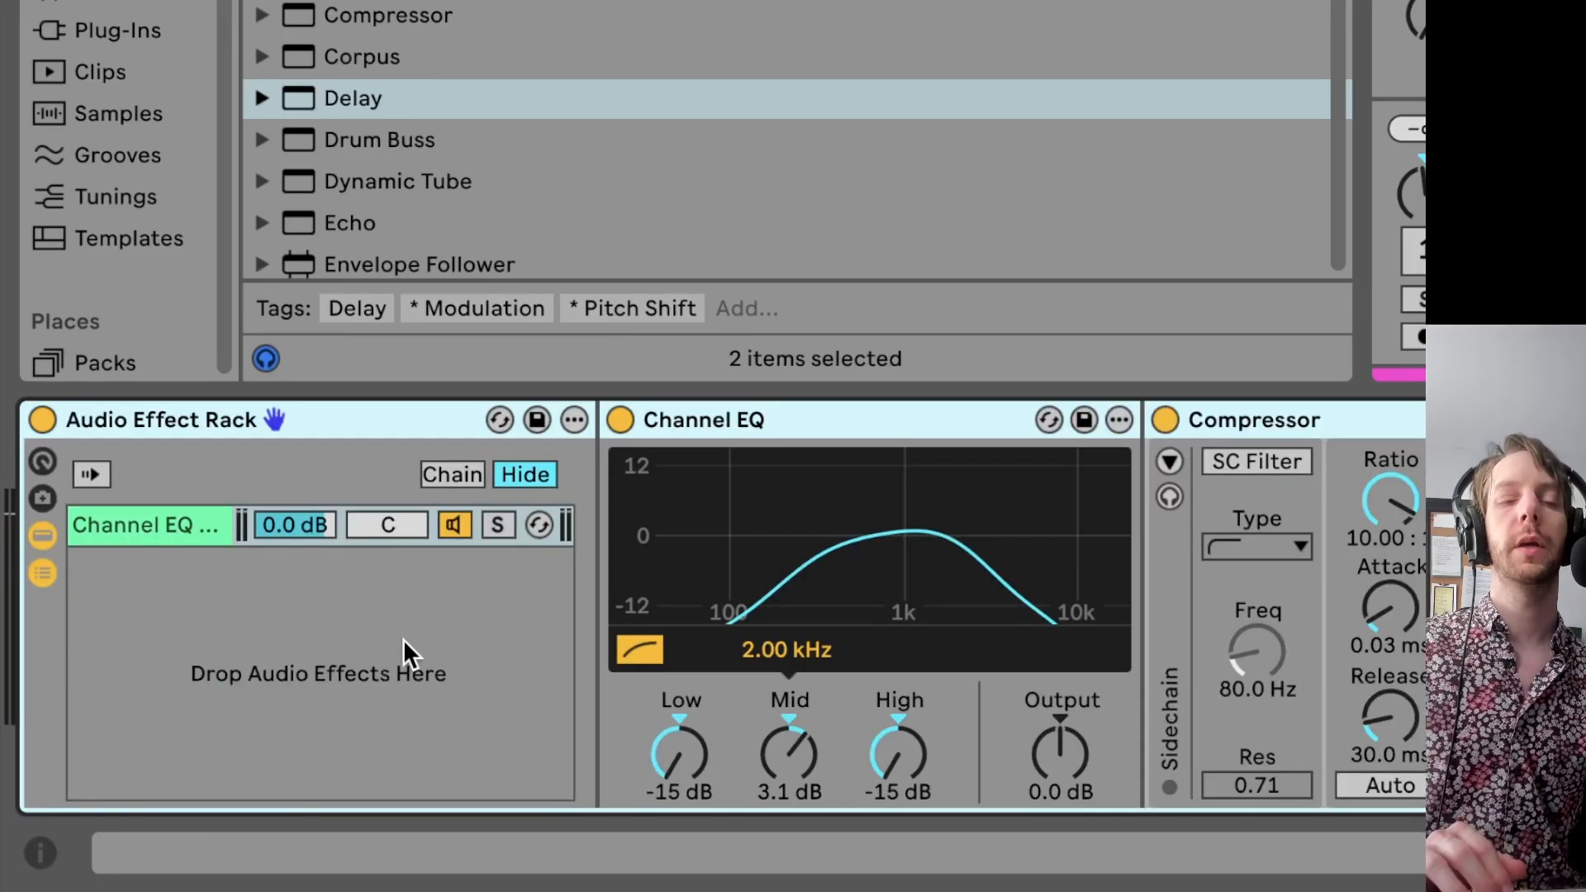
left_click(171, 520)
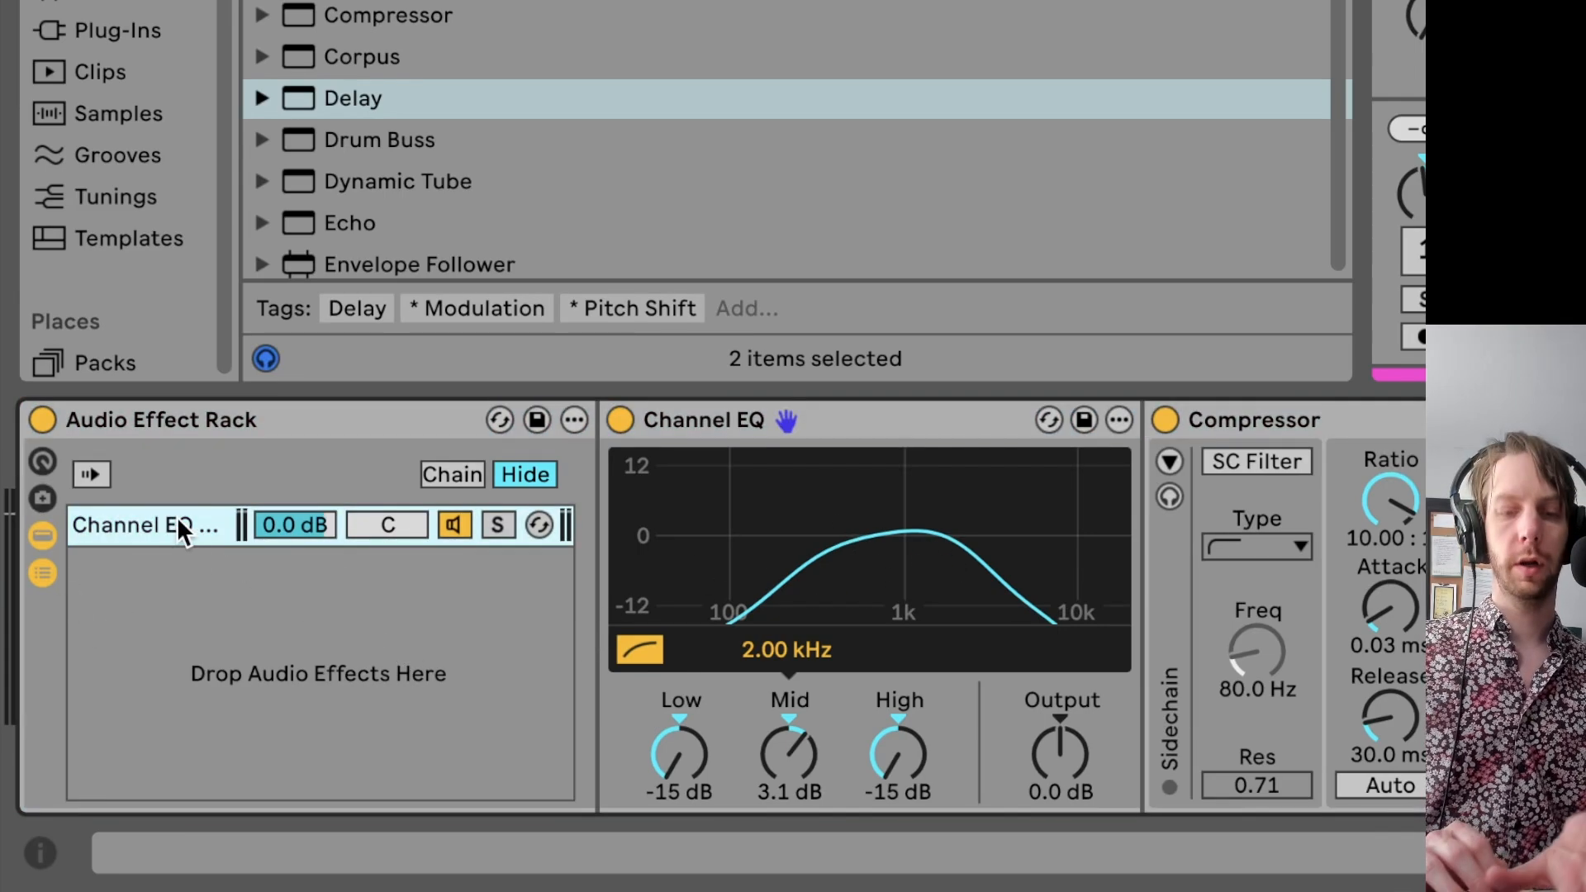
key("ctrl+r")
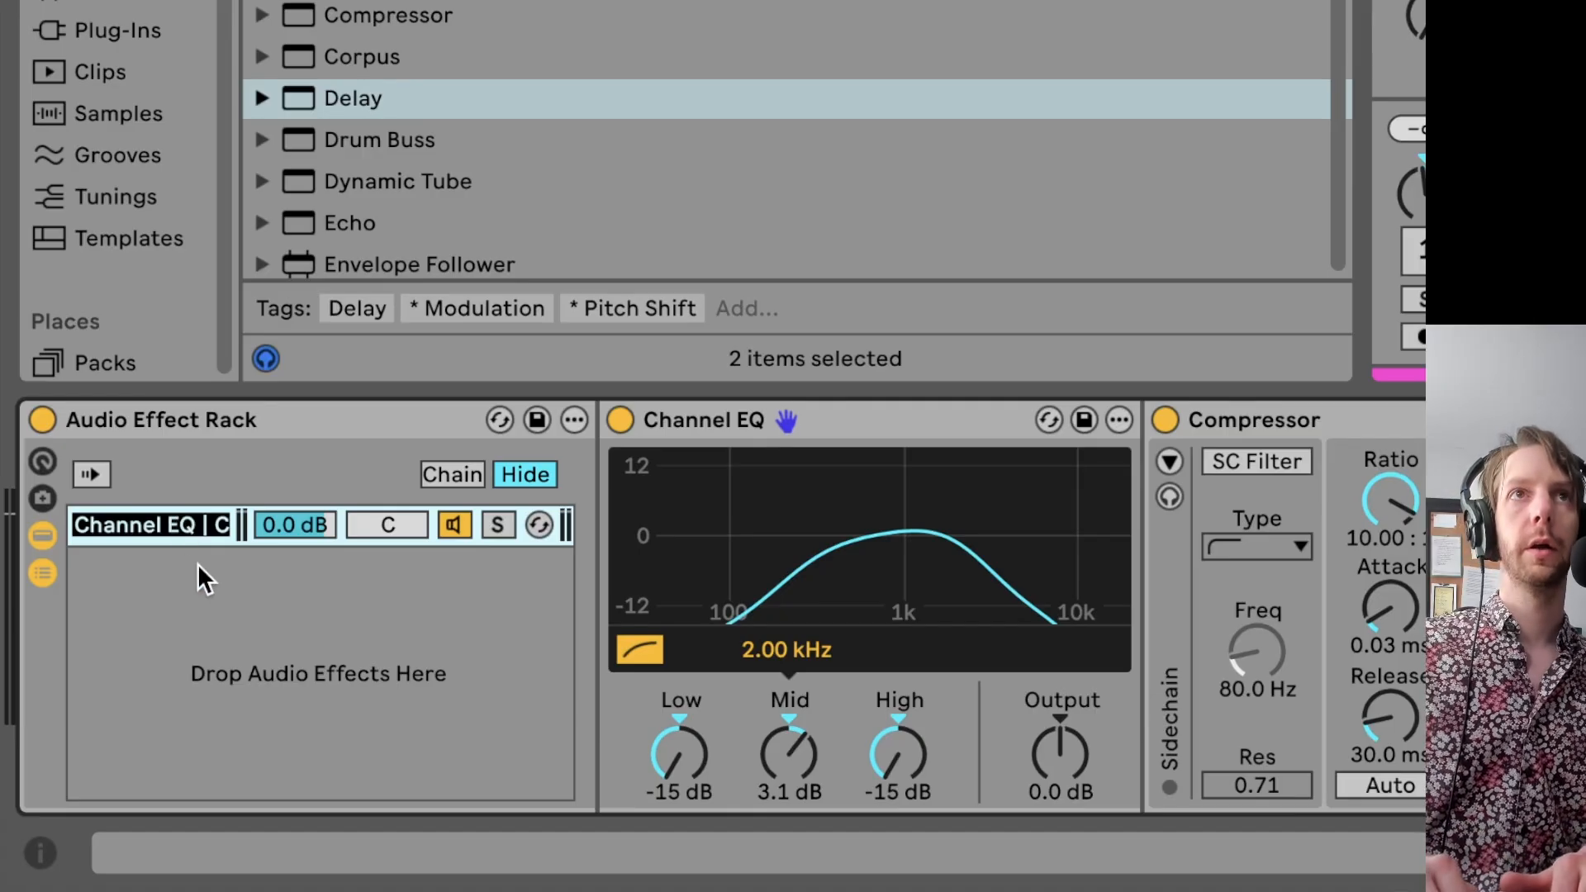
type("Wet")
key("Return")
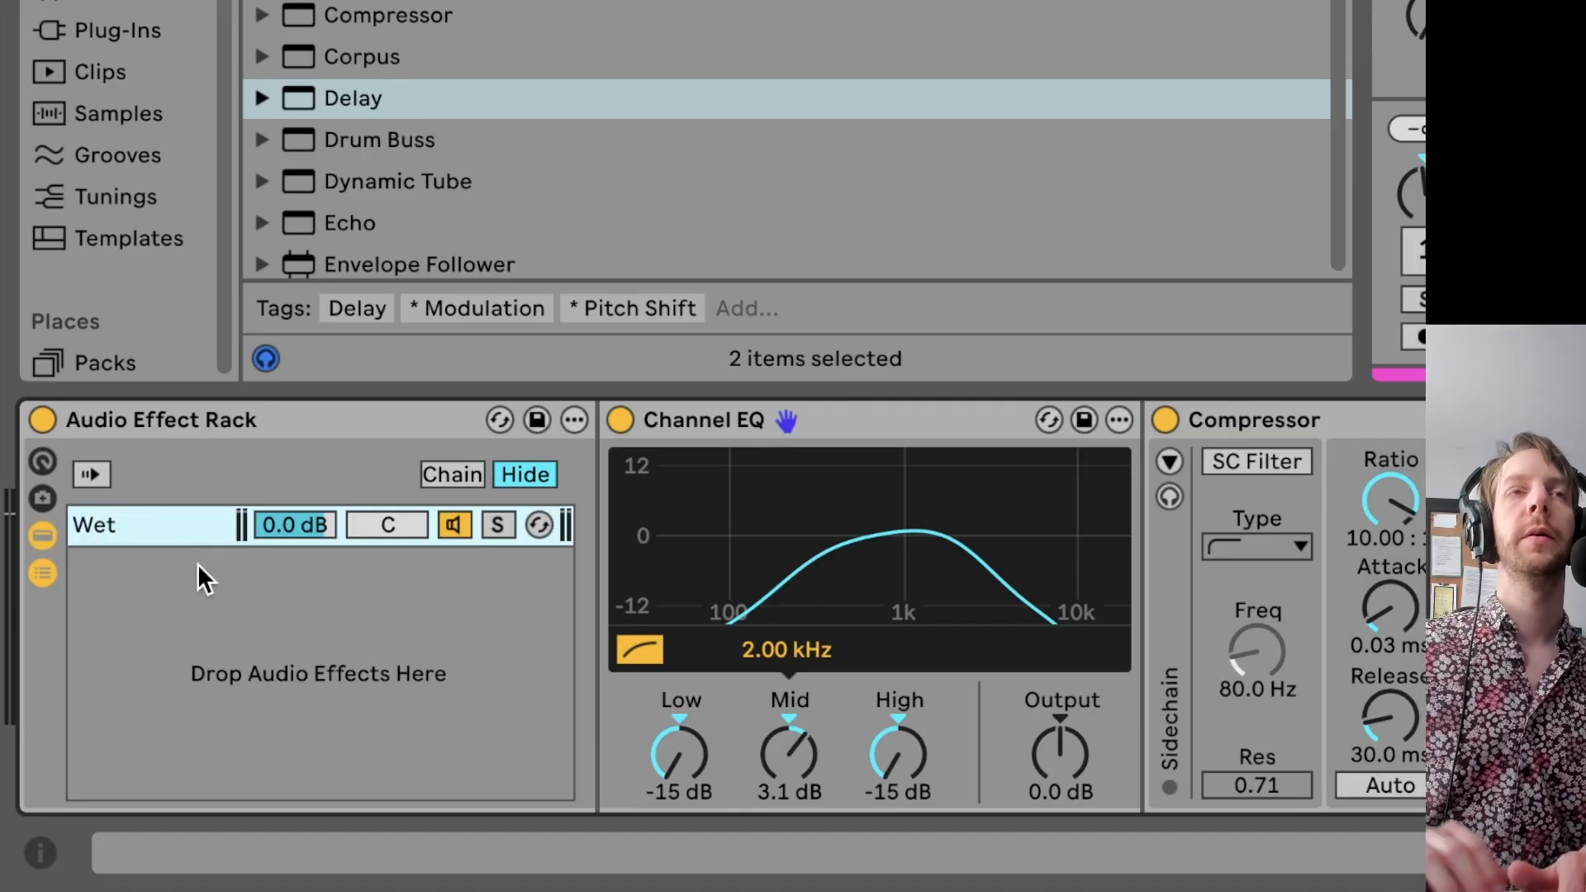
- Create a second, empty chain below Wet in the rack and rename it Dry
right_click(250, 607)
left_click(343, 702)
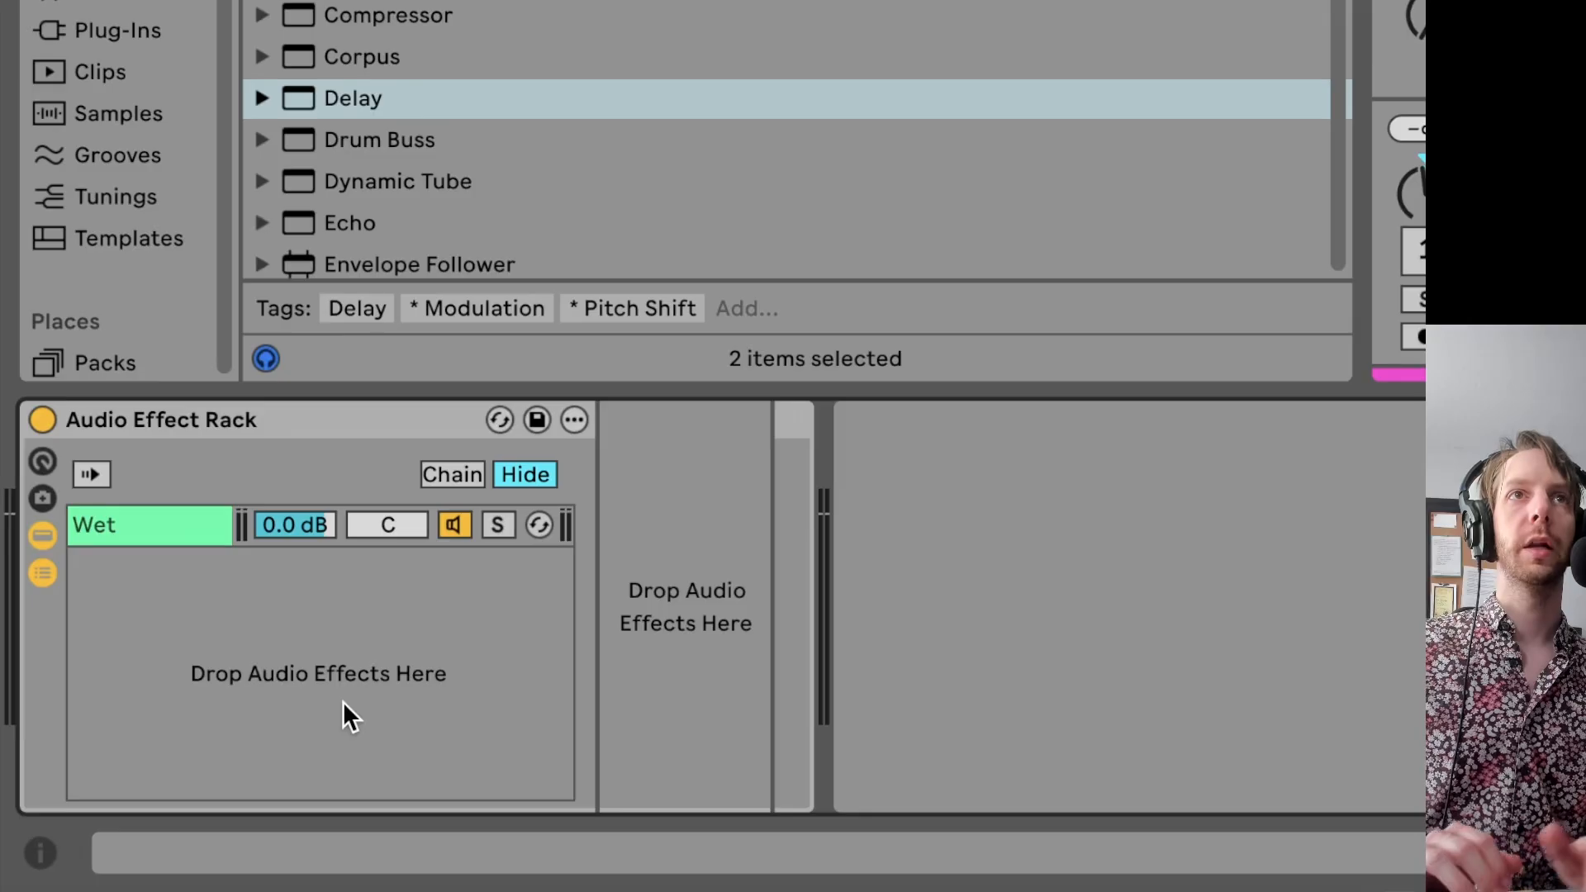
right_click(193, 583)
left_click(266, 662)
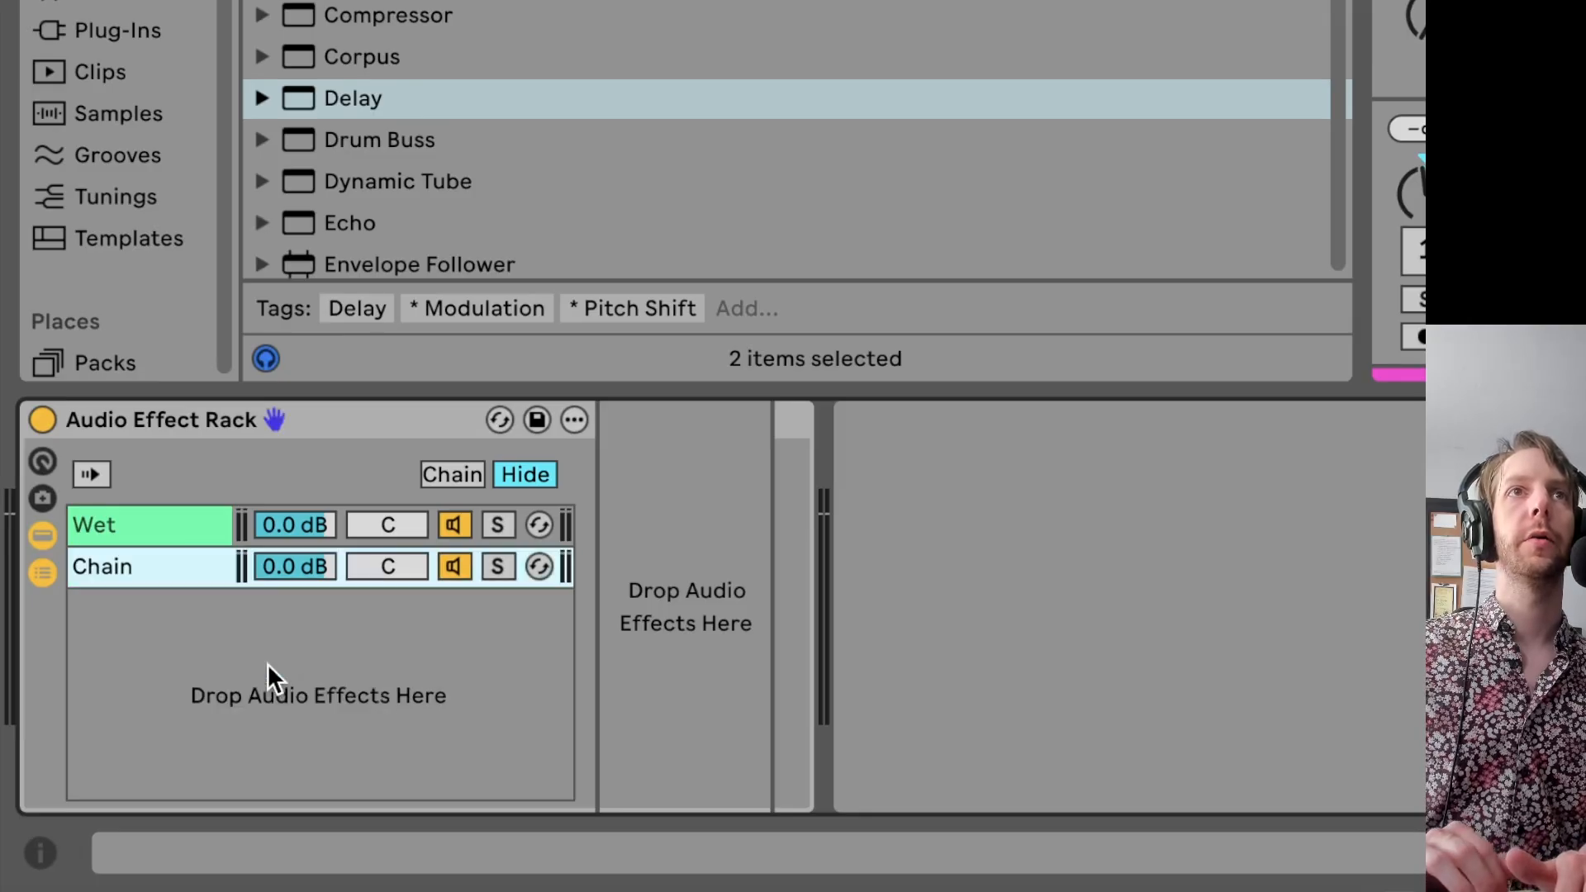
left_click(115, 528)
left_click(114, 564)
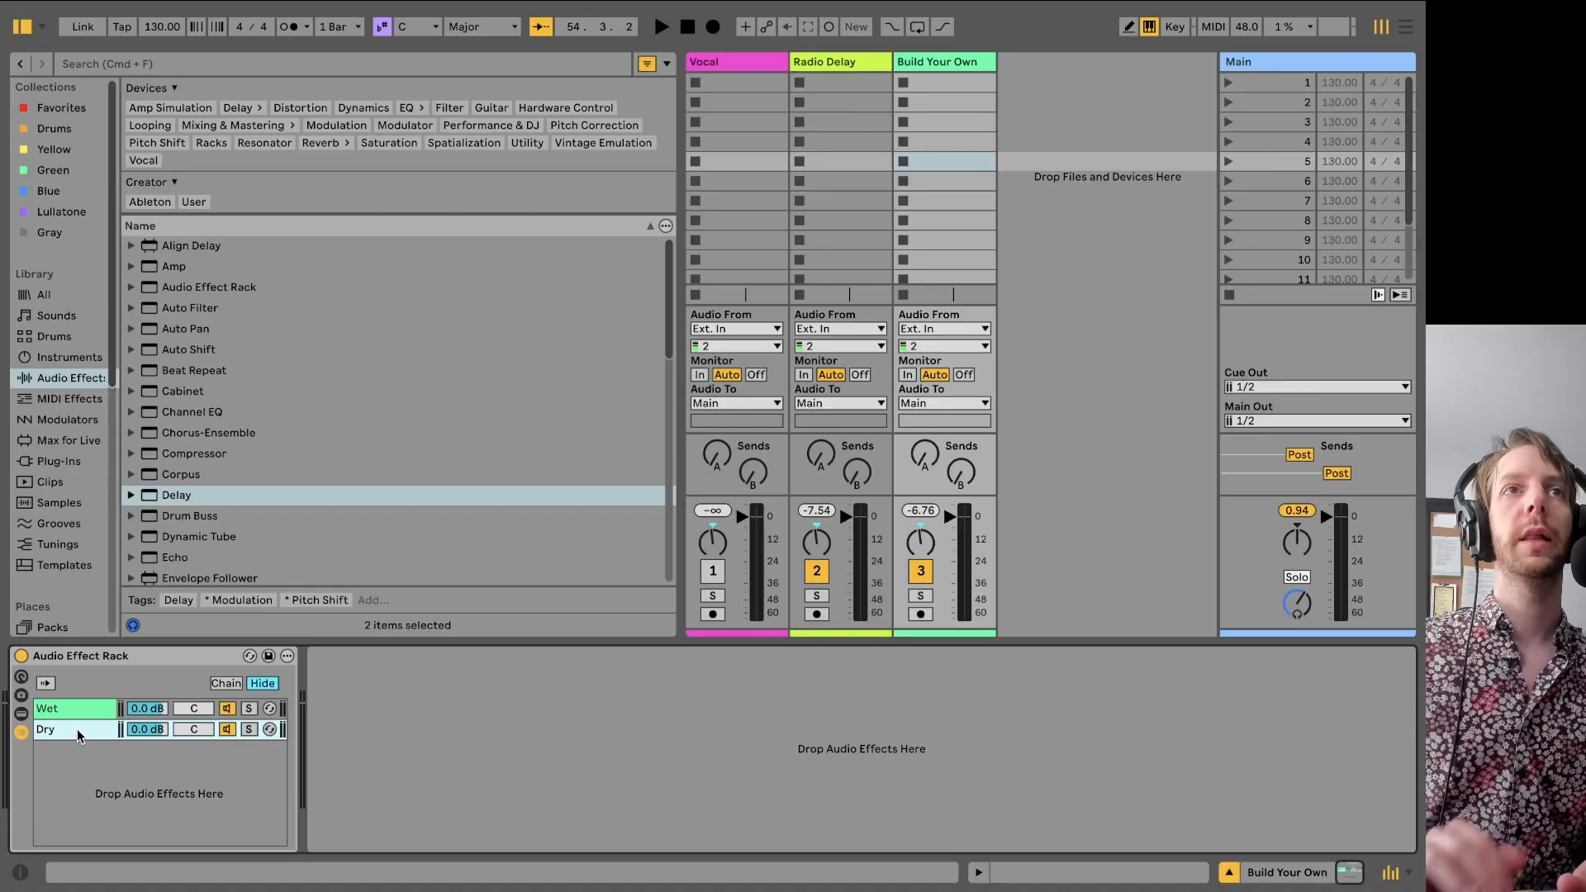
- Select the Wet chain, then arm the Build Your Own track to audition the parallel chains and disarm it
left_click(63, 705)
double_click(63, 705)
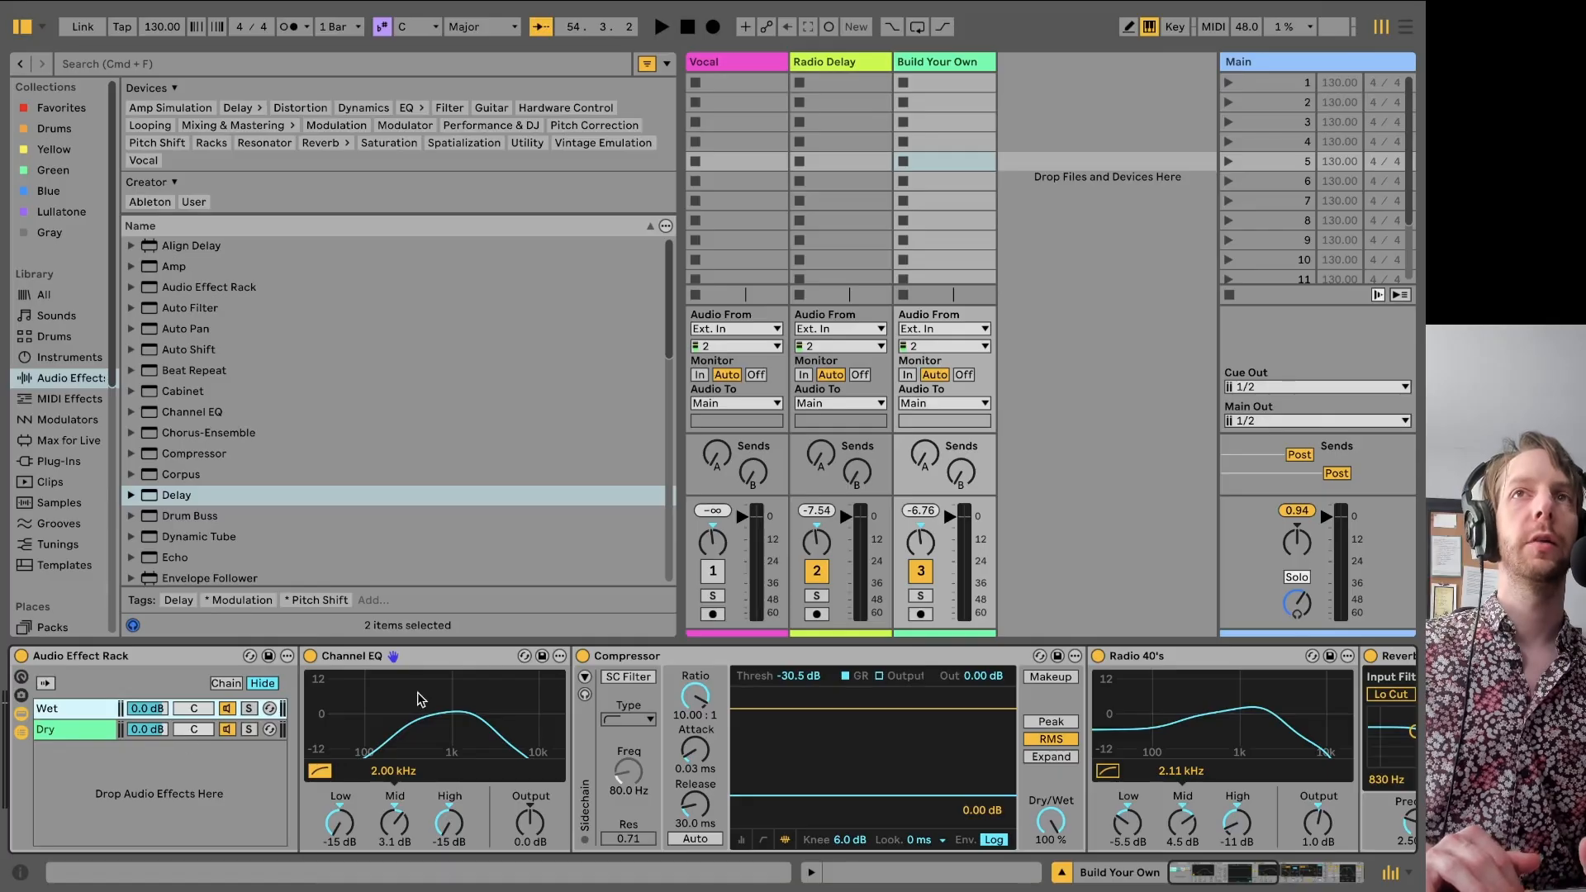
left_click(921, 613)
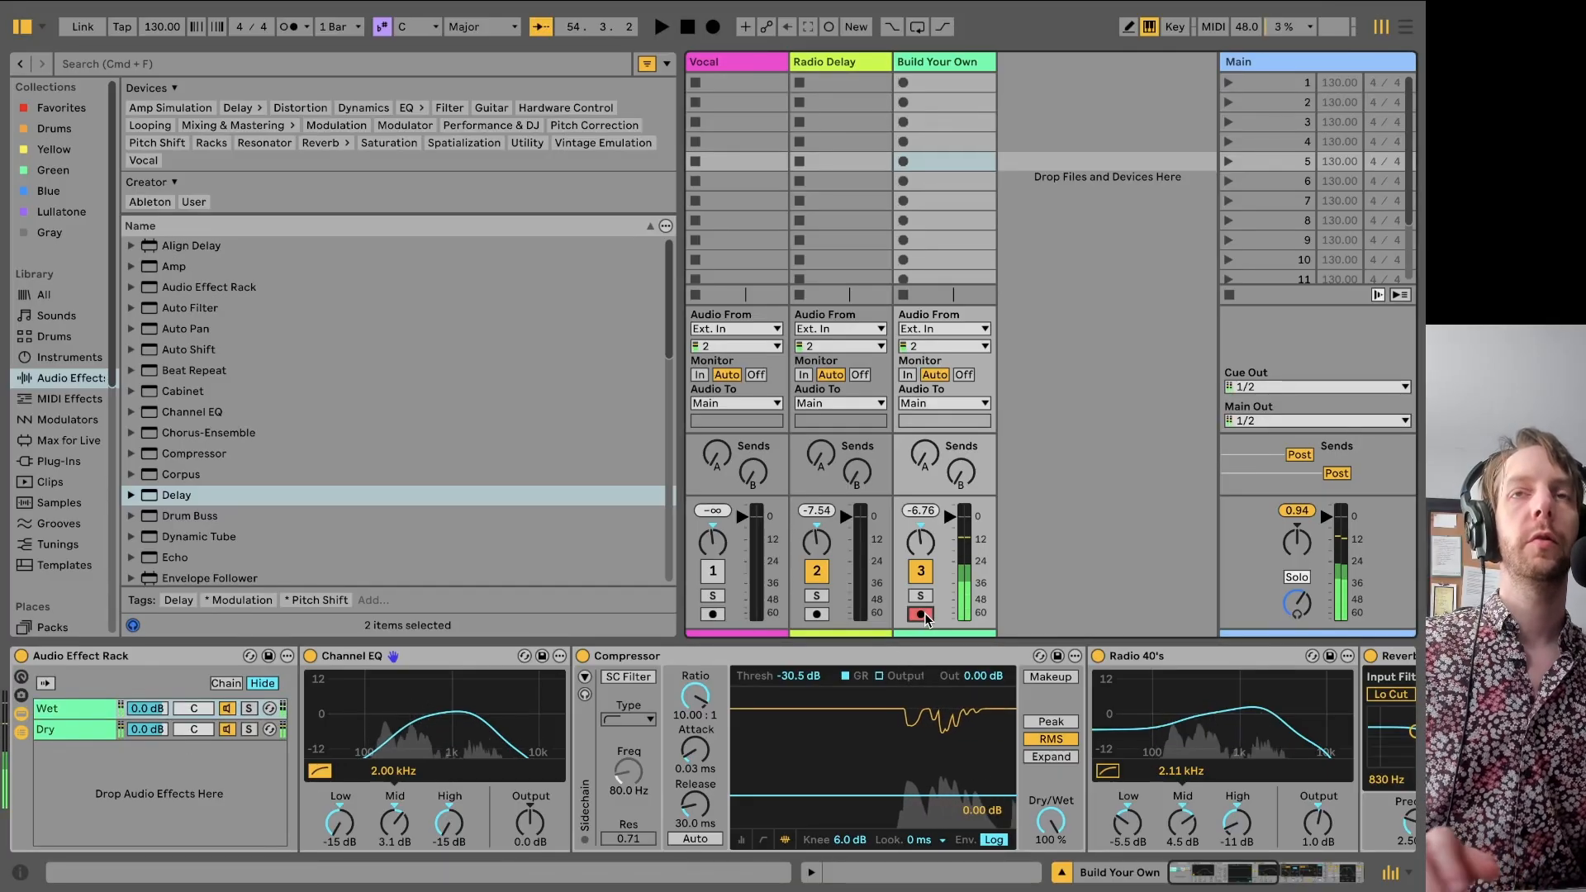
left_click(921, 613)
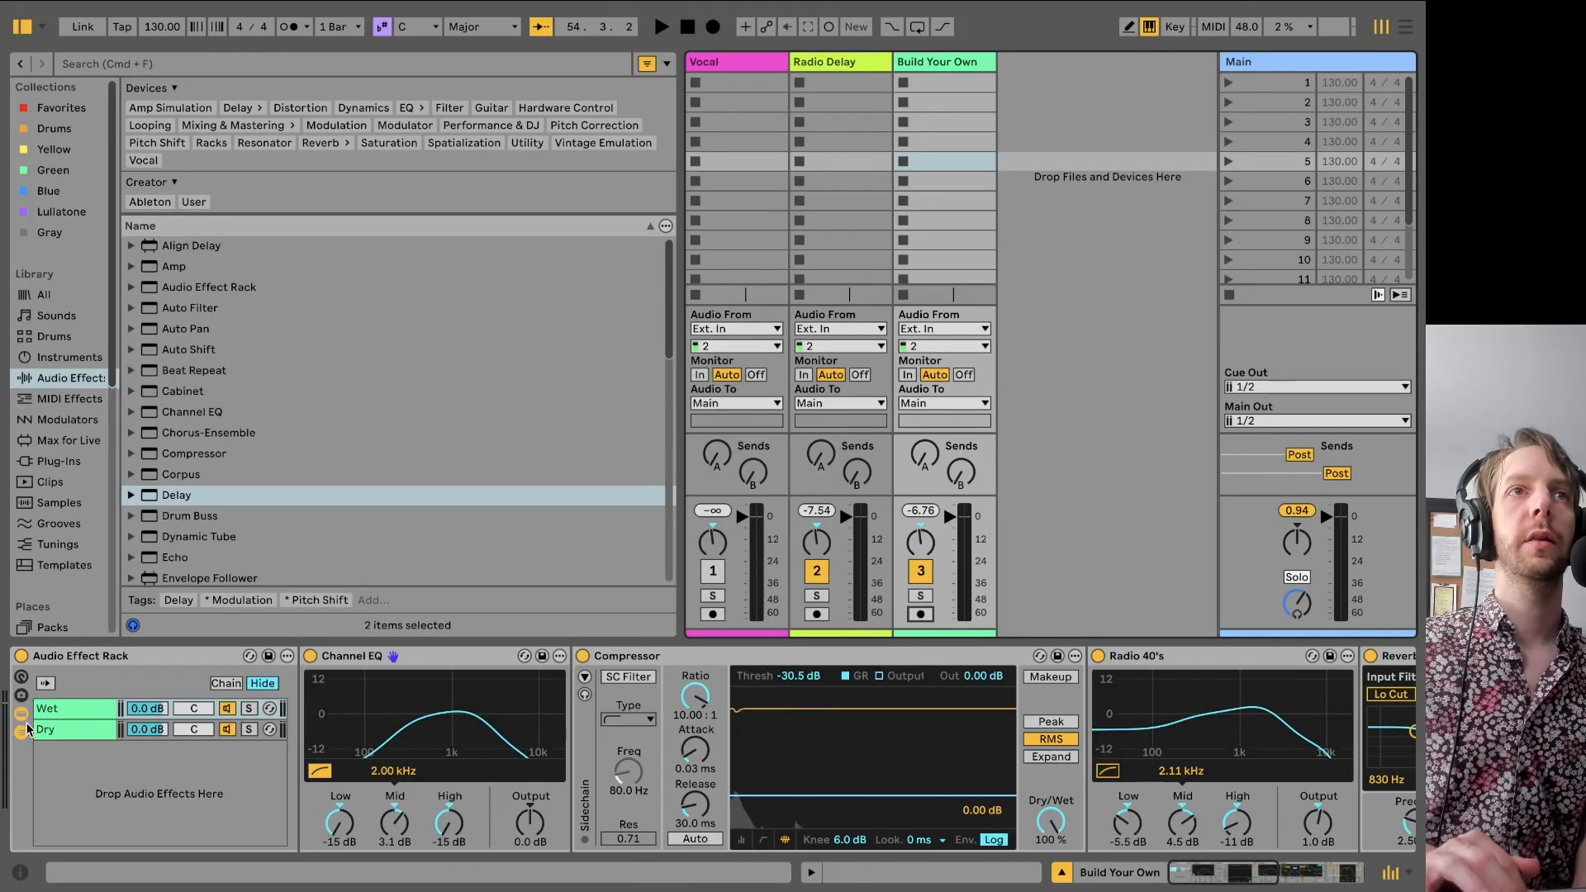
- Show the new rack's macro controls and compare them with those of the Radio Delay track's rack
left_click(21, 678)
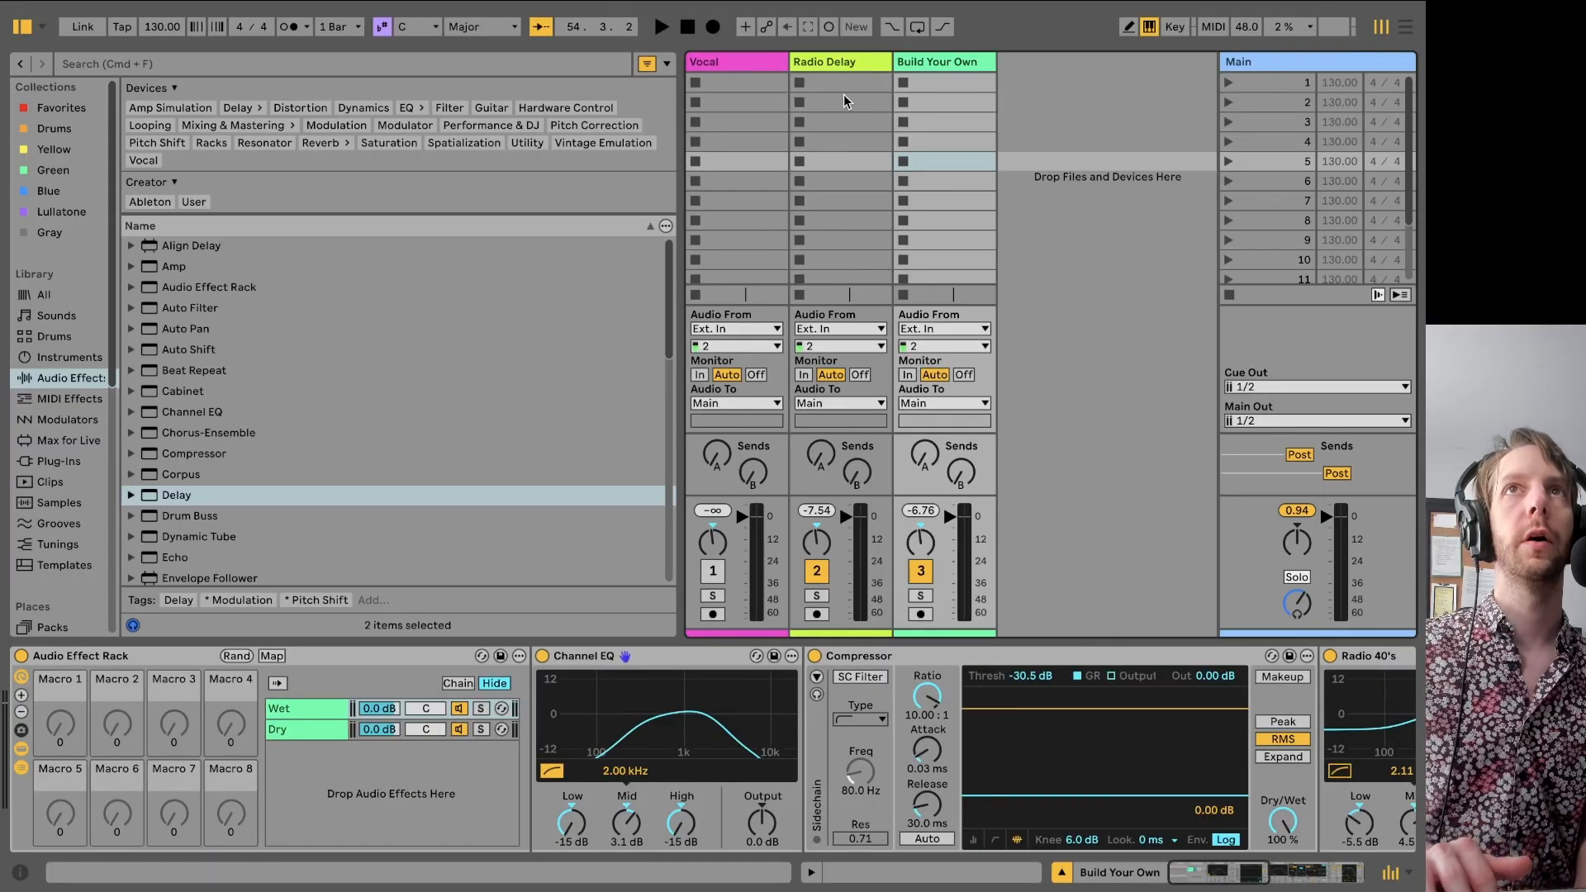
left_click(843, 66)
scroll(248, 743, "left", 5)
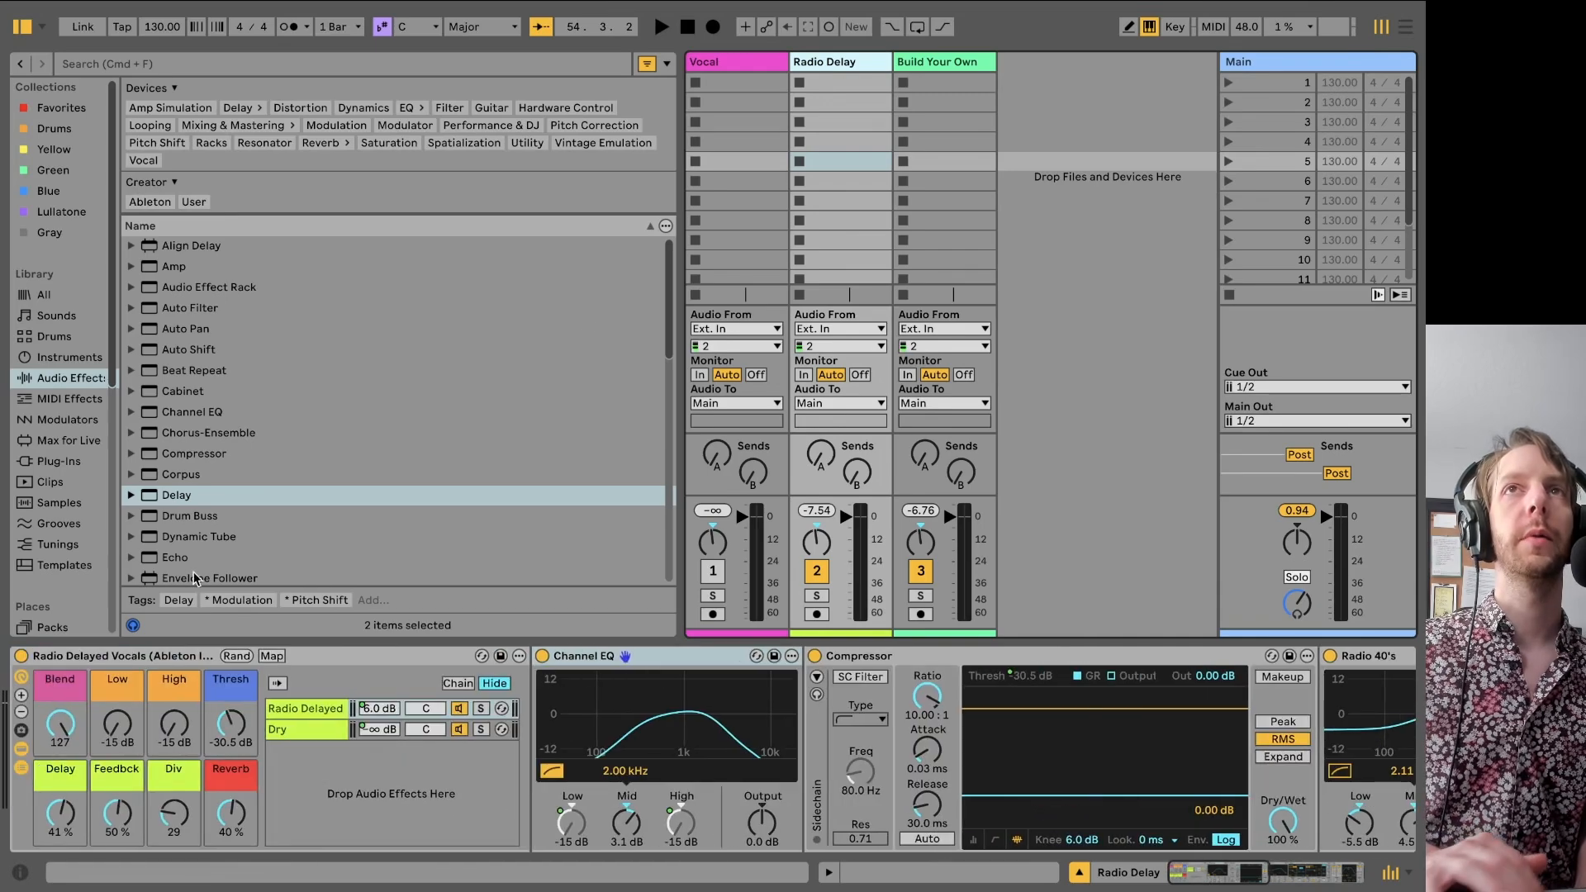
left_click(932, 62)
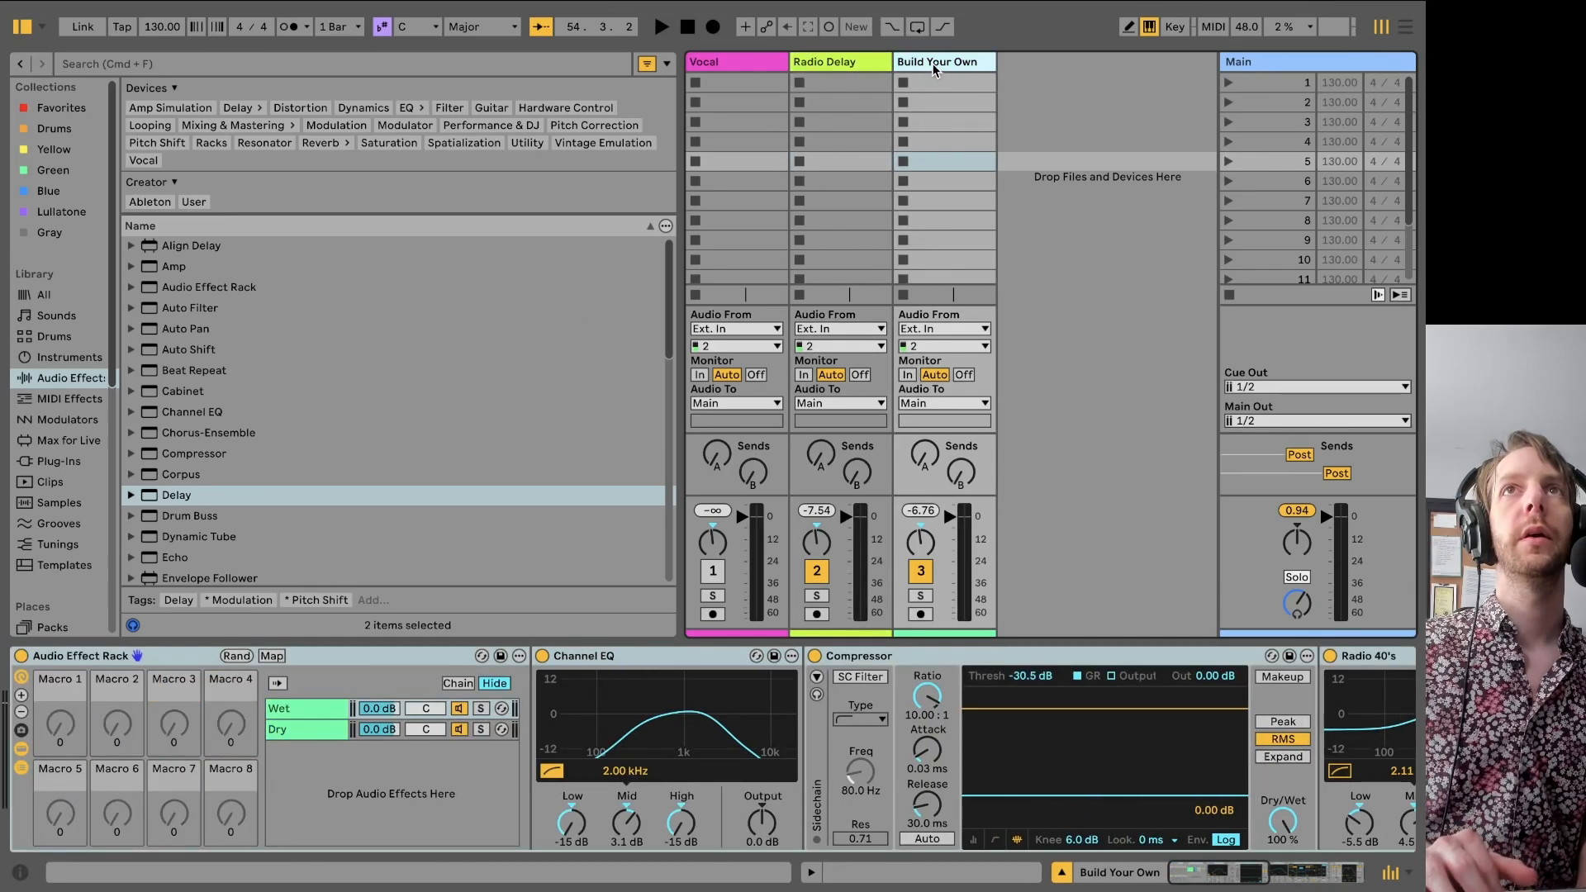
- Color the rack's Macro 1 pink and rename it Blend
right_click(61, 696)
left_click(76, 609)
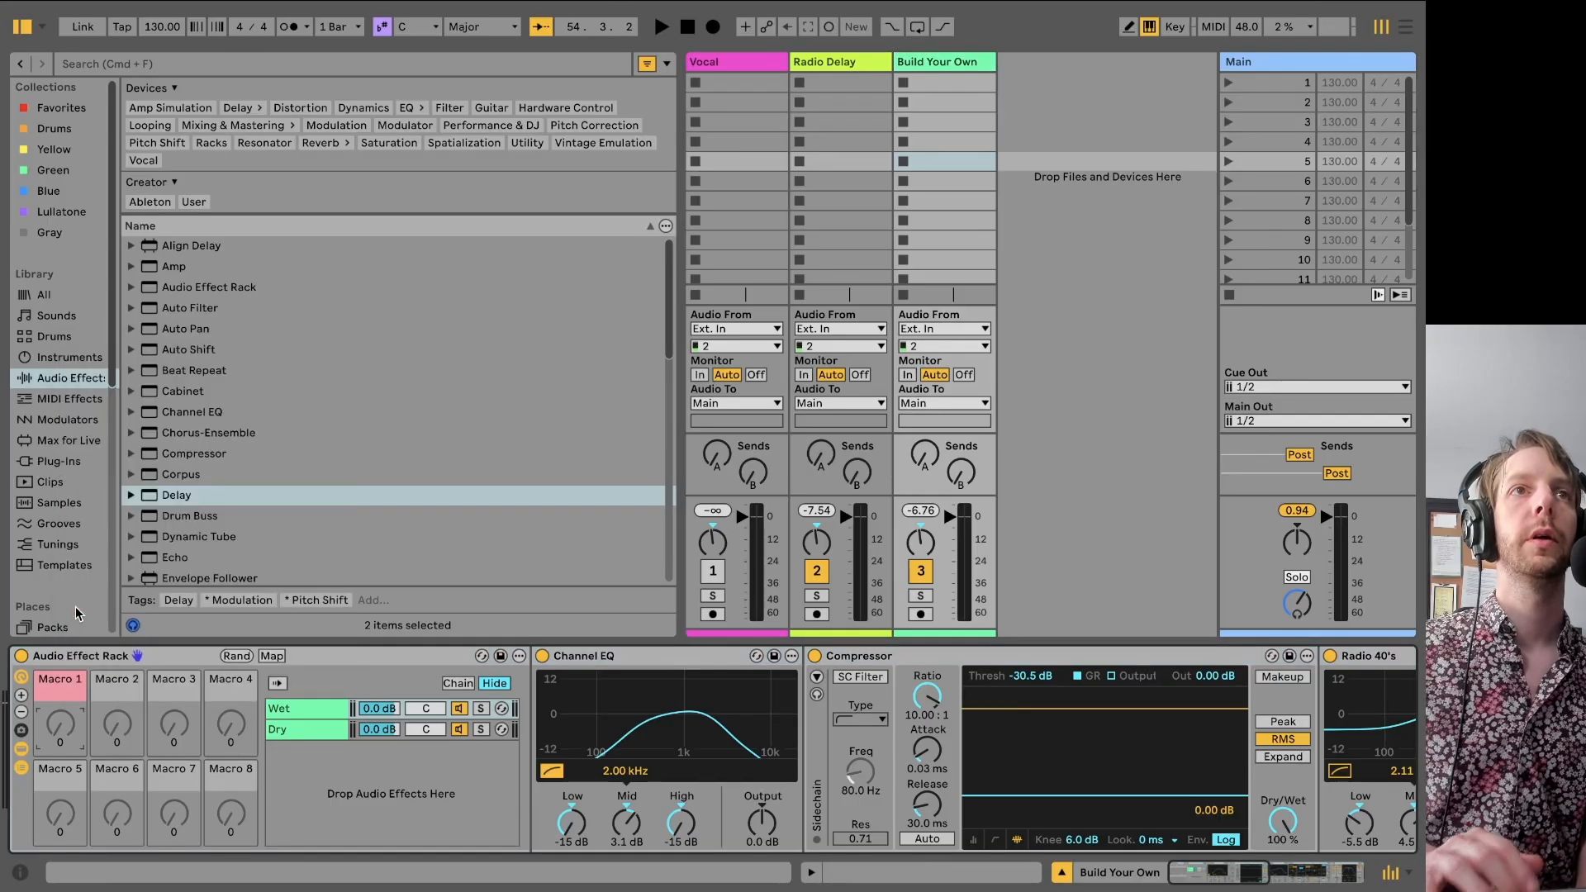
right_click(48, 688)
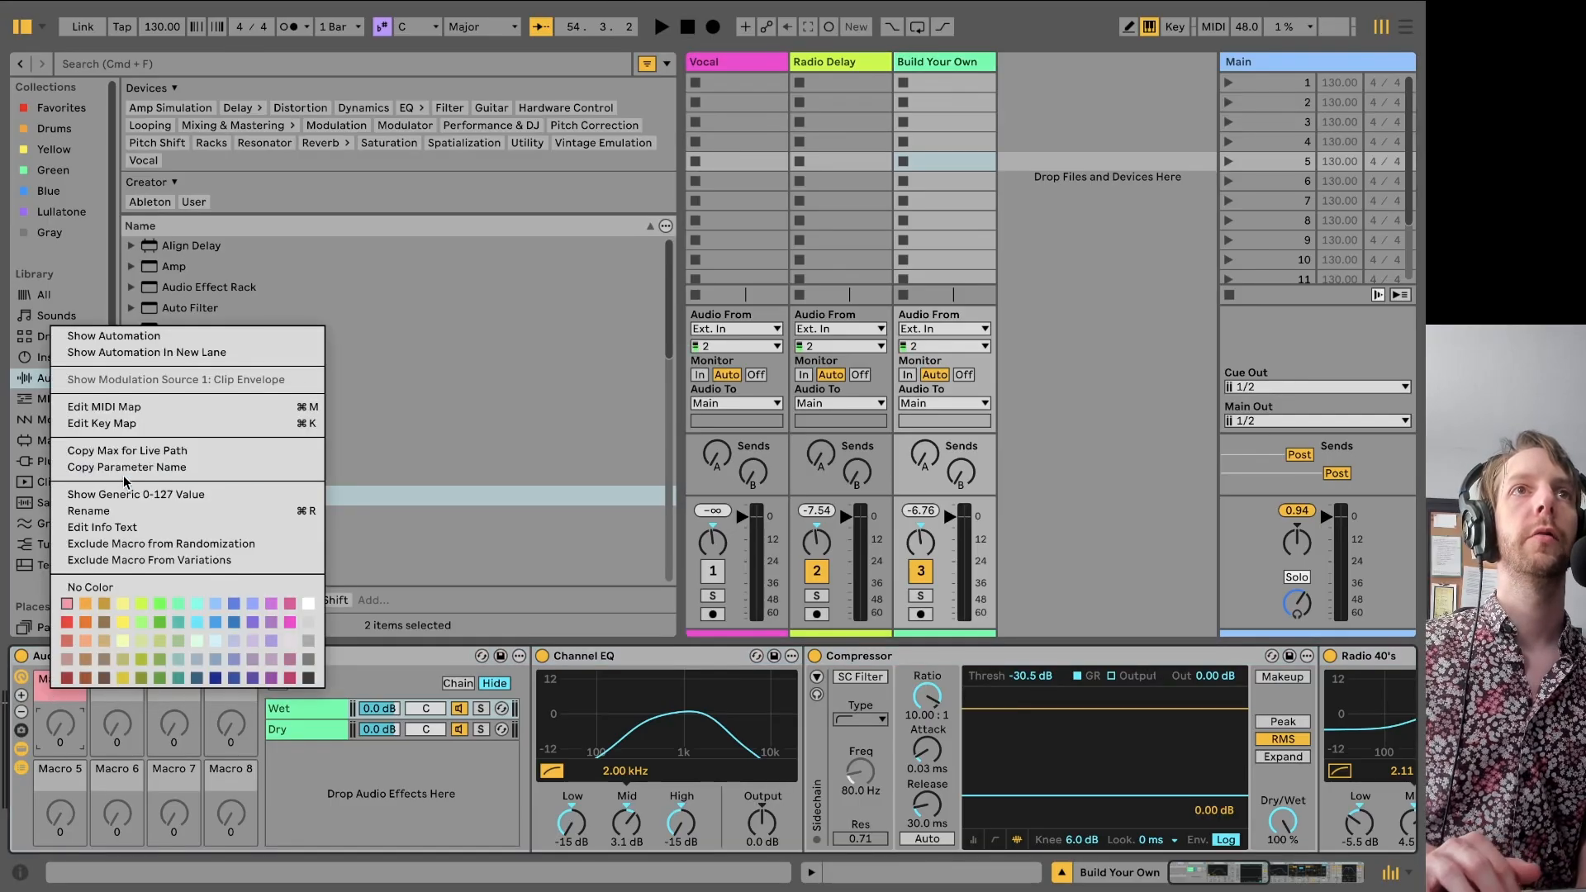
left_click(128, 511)
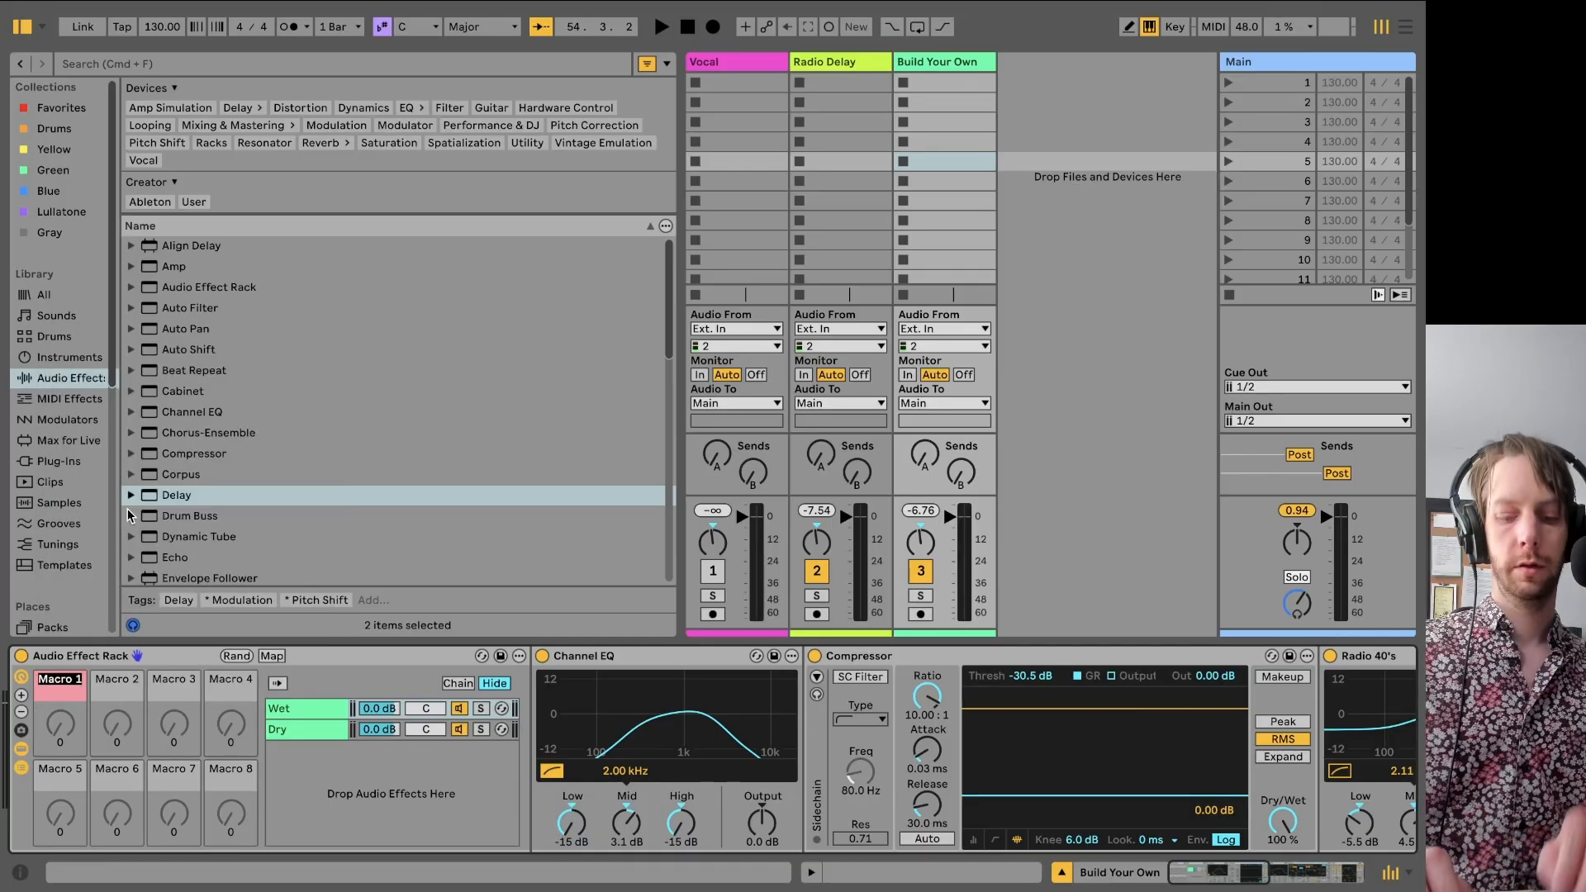
type("Blend")
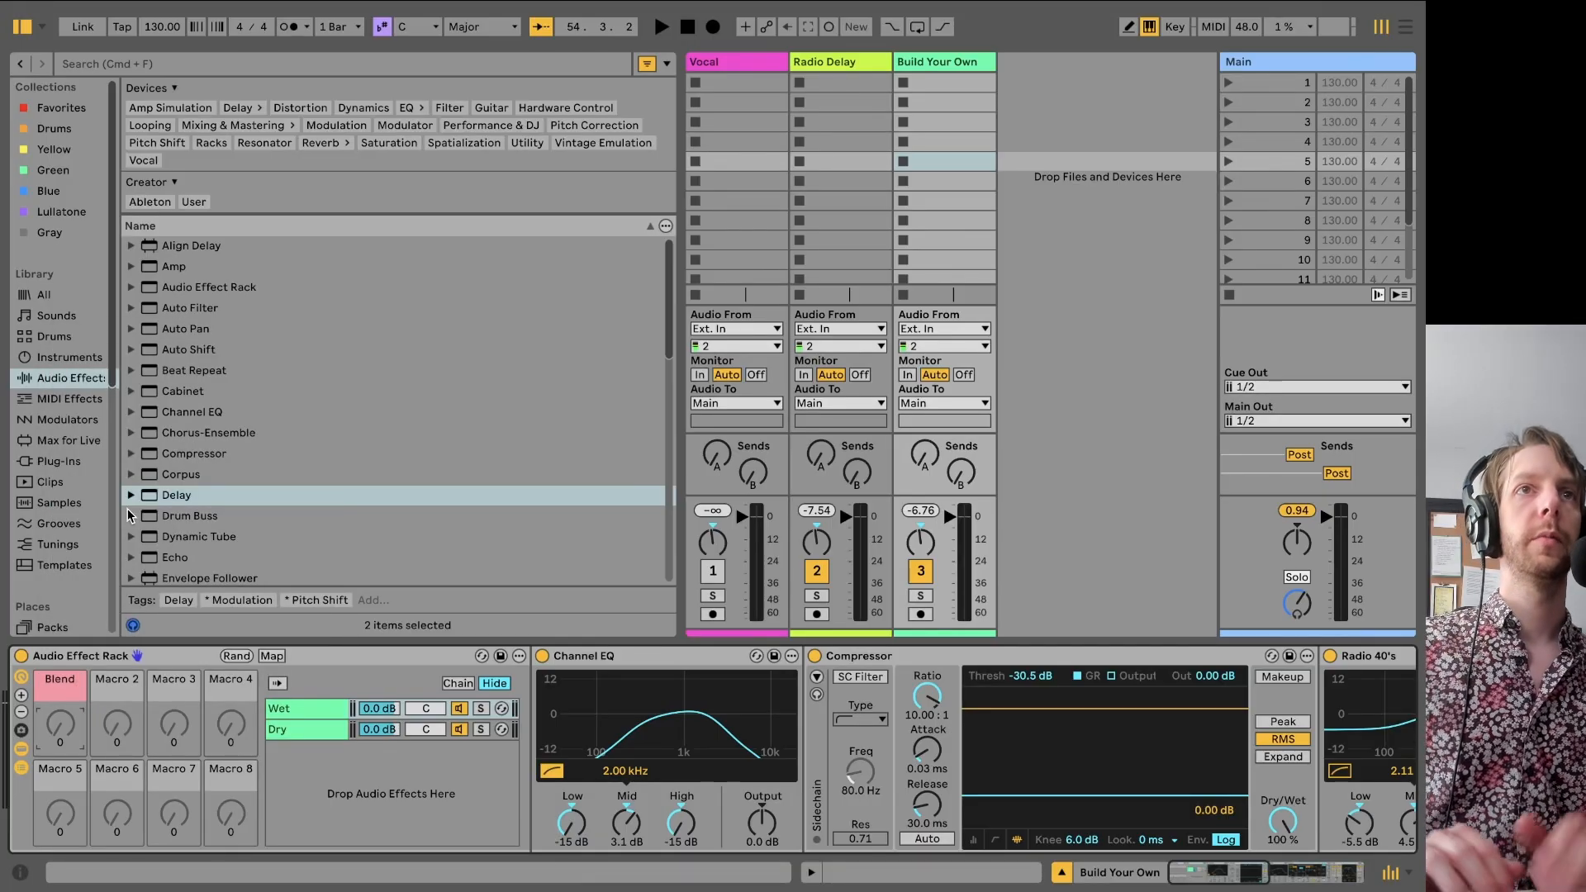
- Map the chain volumes of both Wet and Dry to the Blend macro
left_click(270, 656)
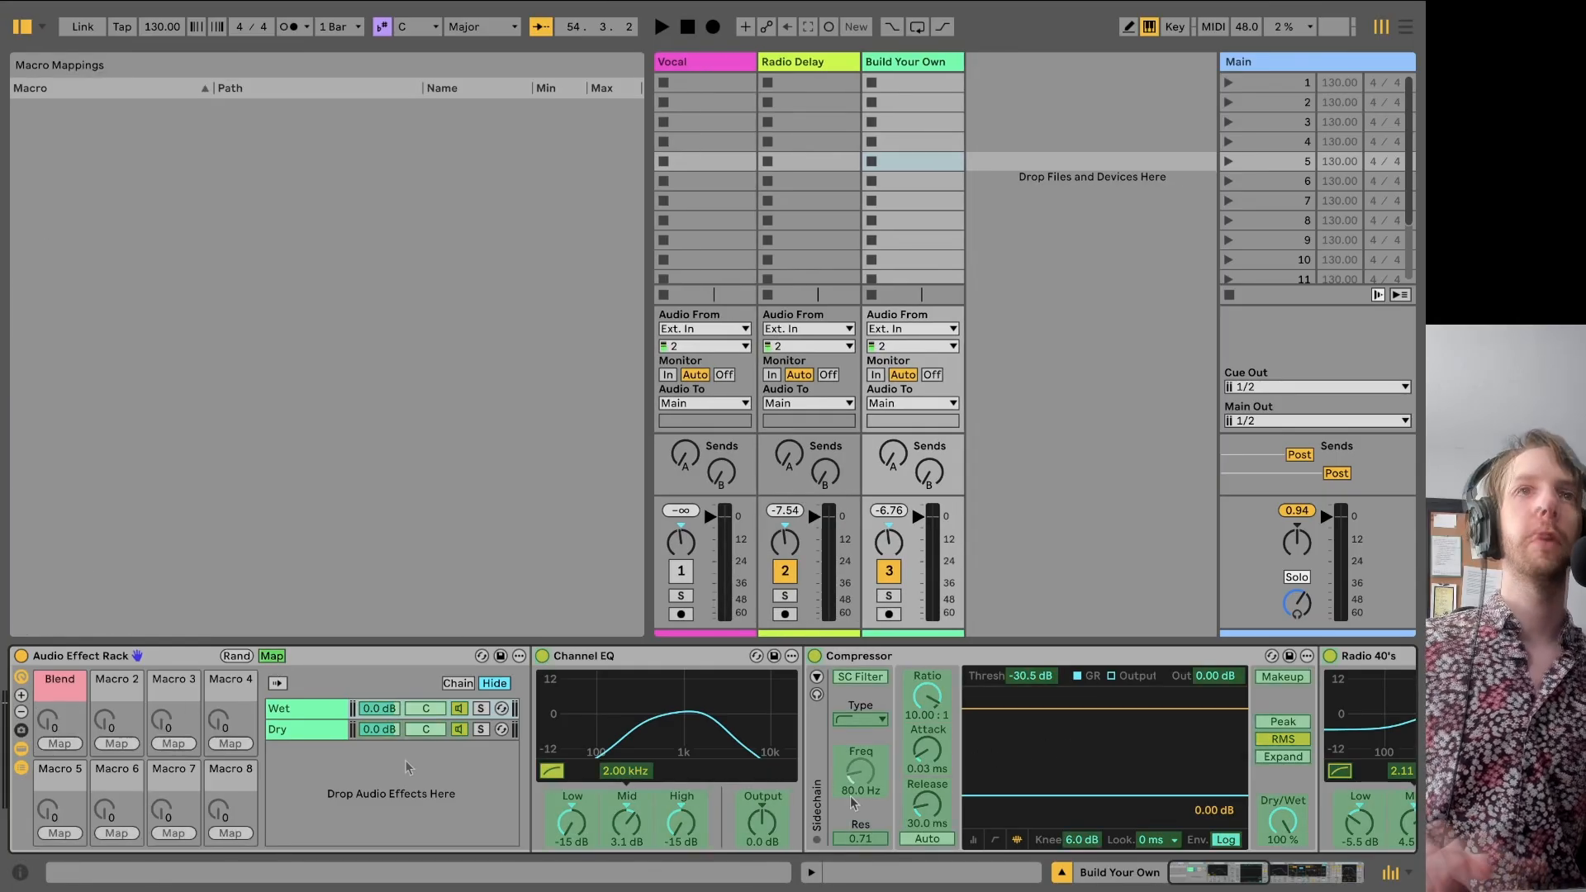
left_click(386, 710)
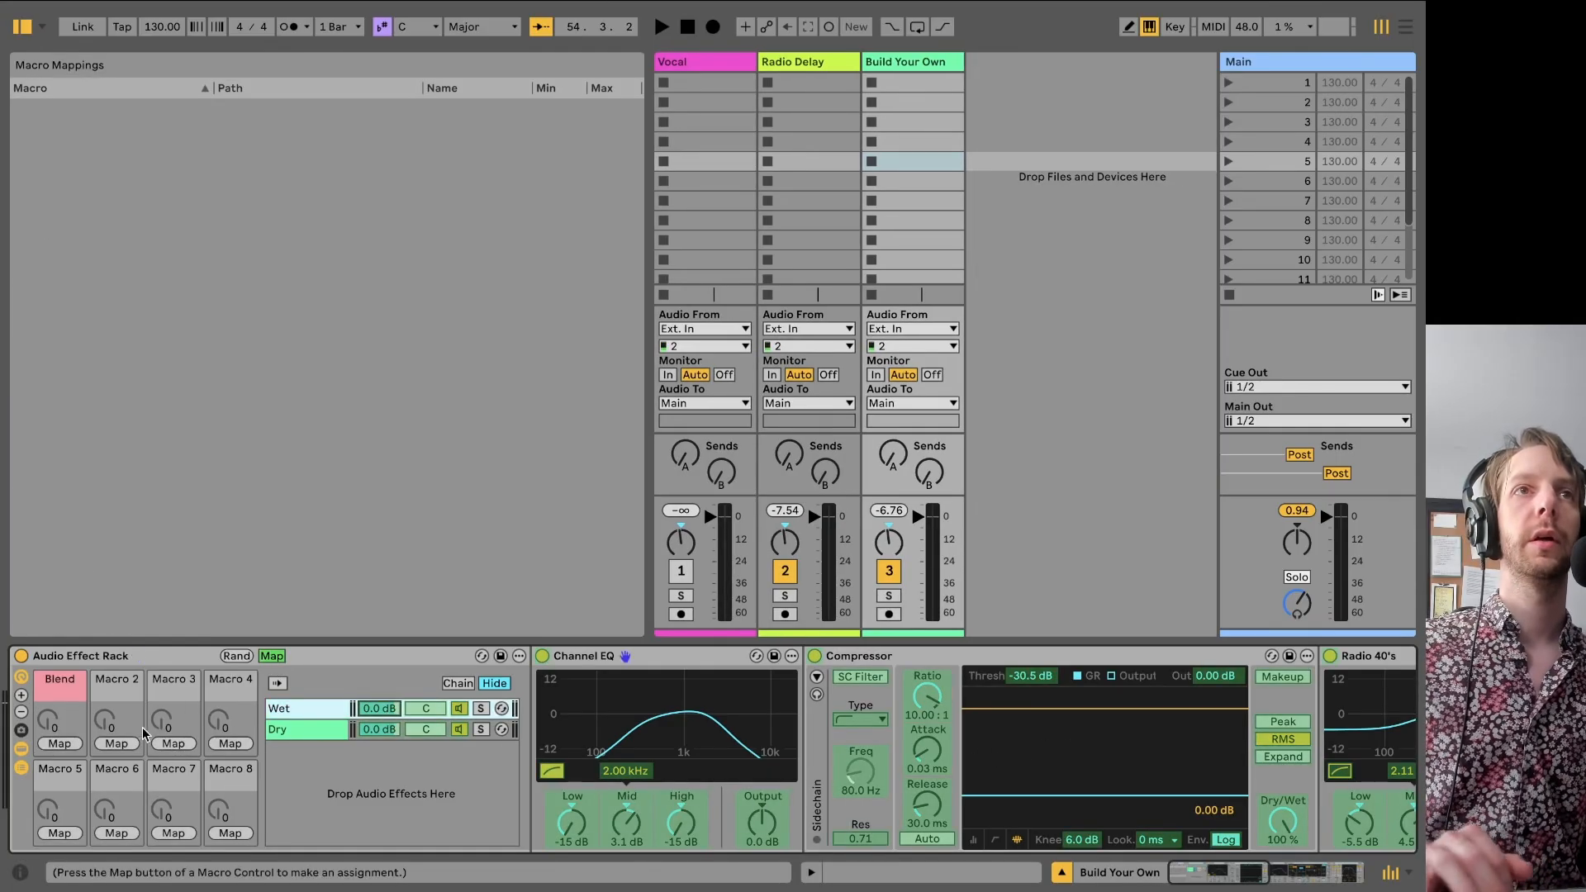
left_click(47, 748)
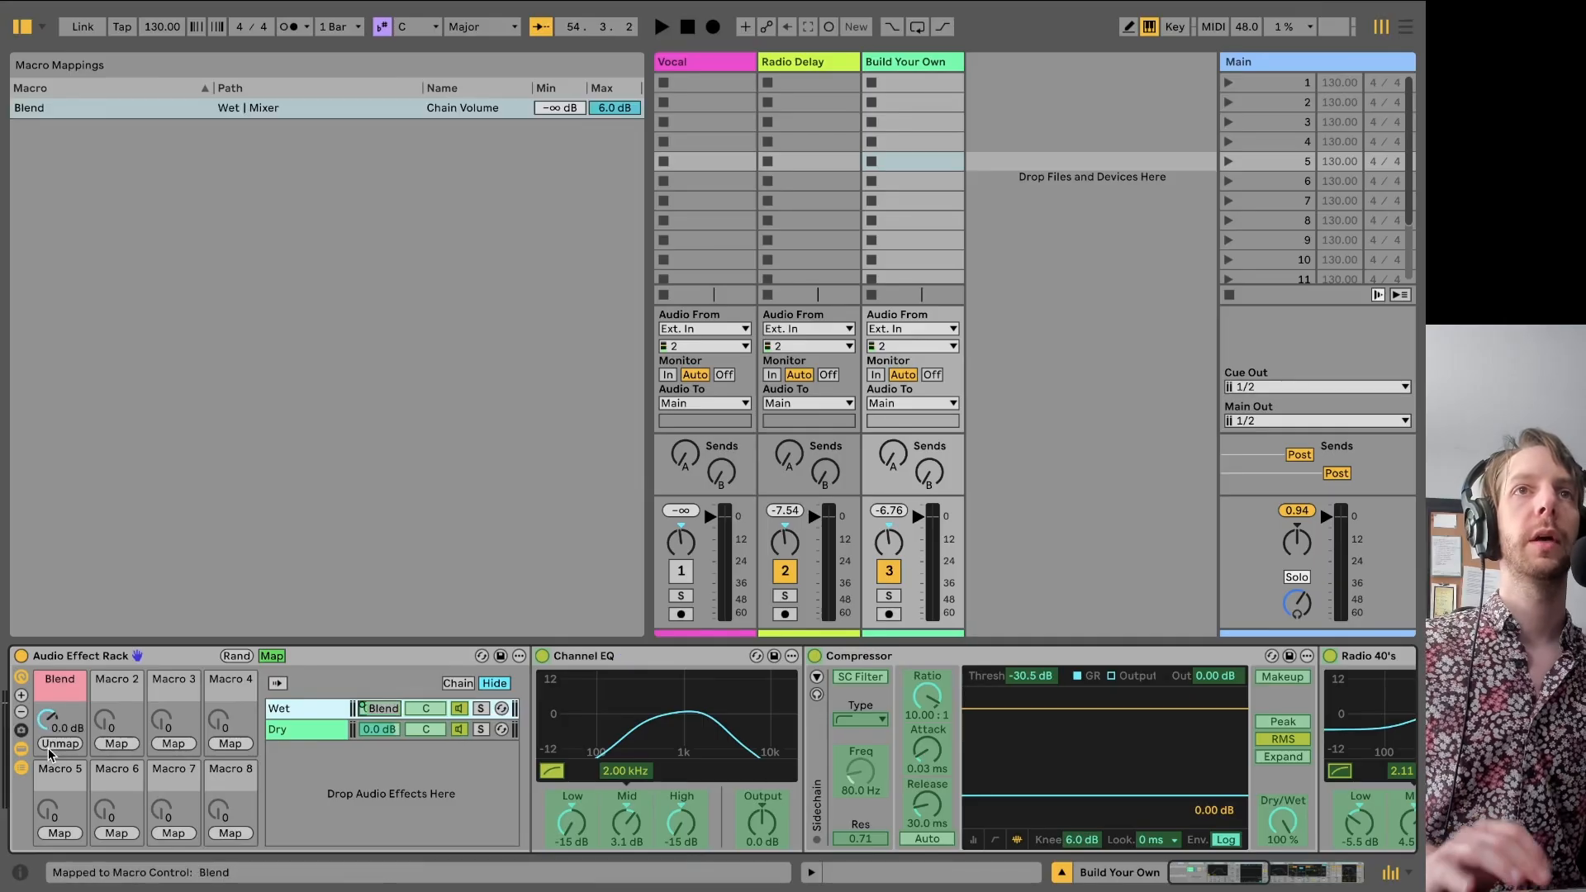
left_click(390, 731)
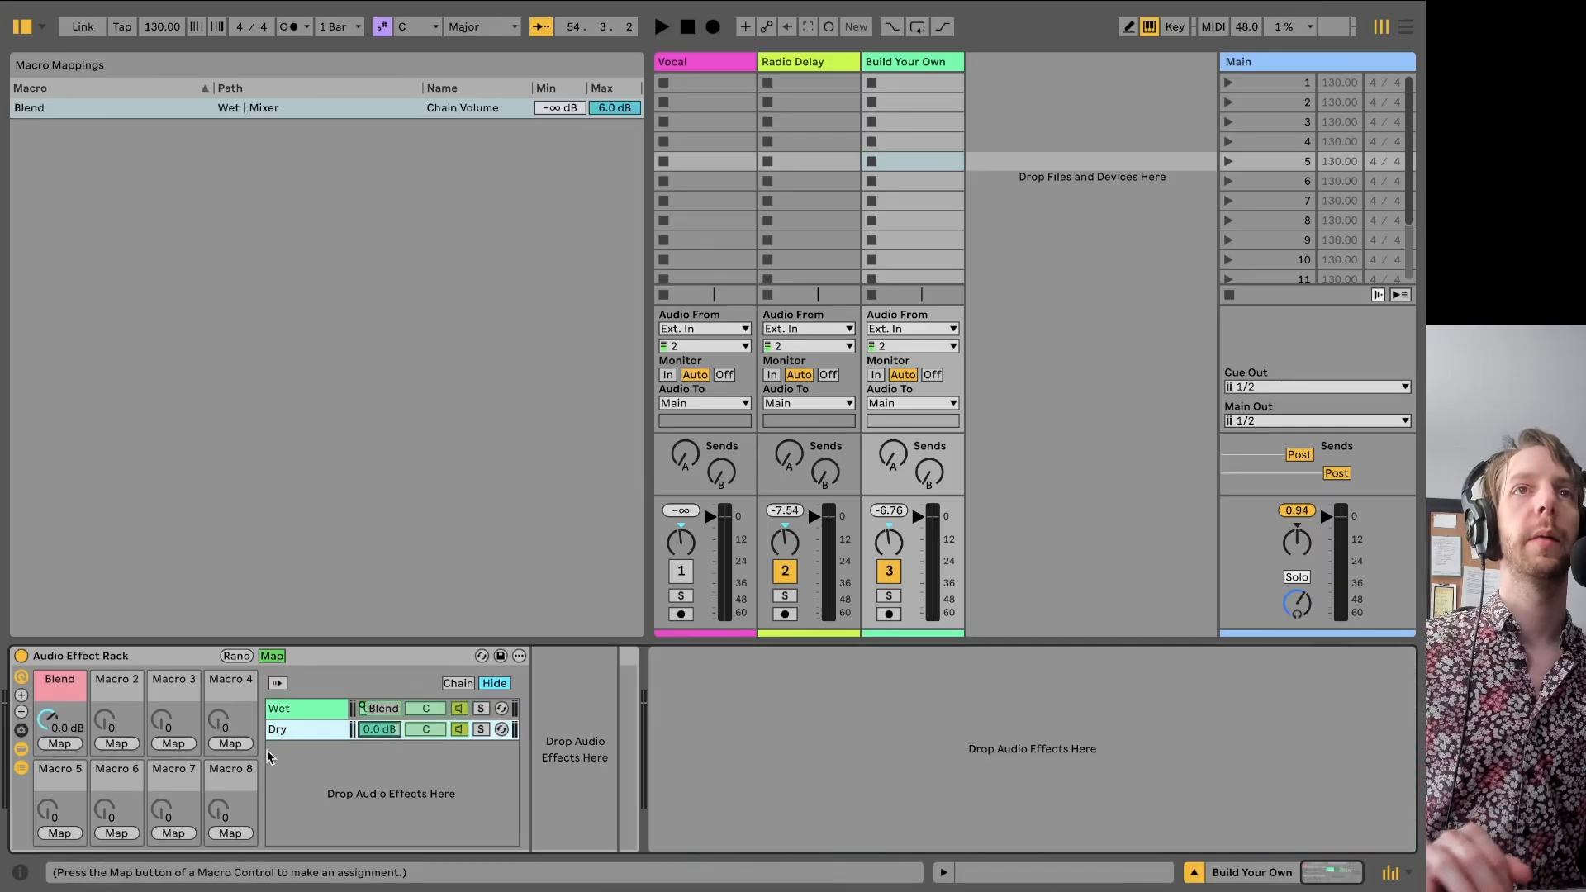
left_click(76, 744)
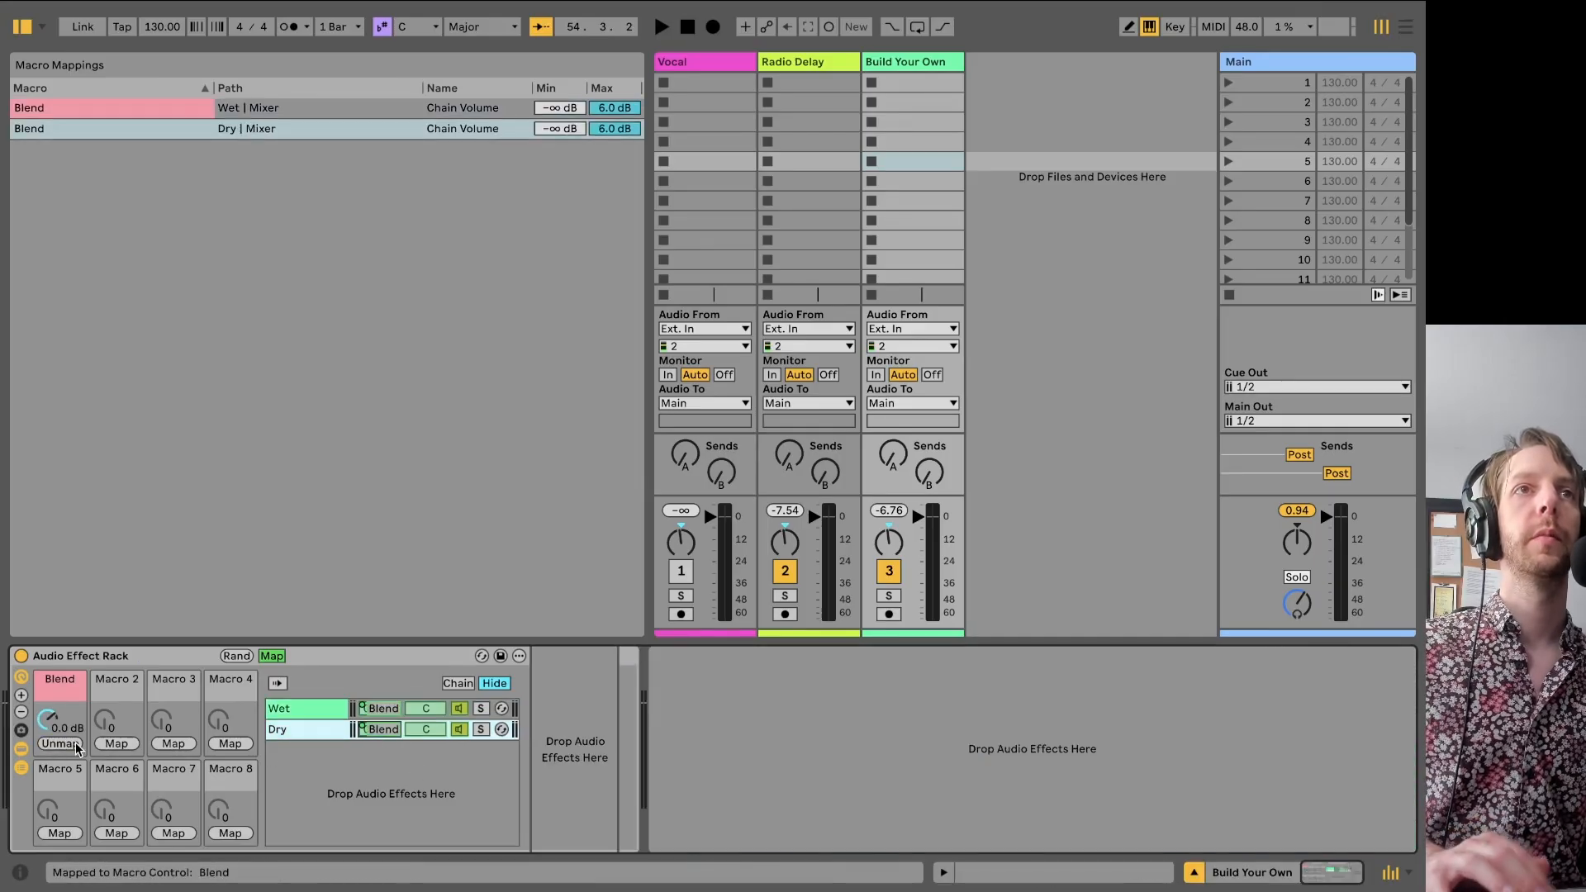
left_click(271, 661)
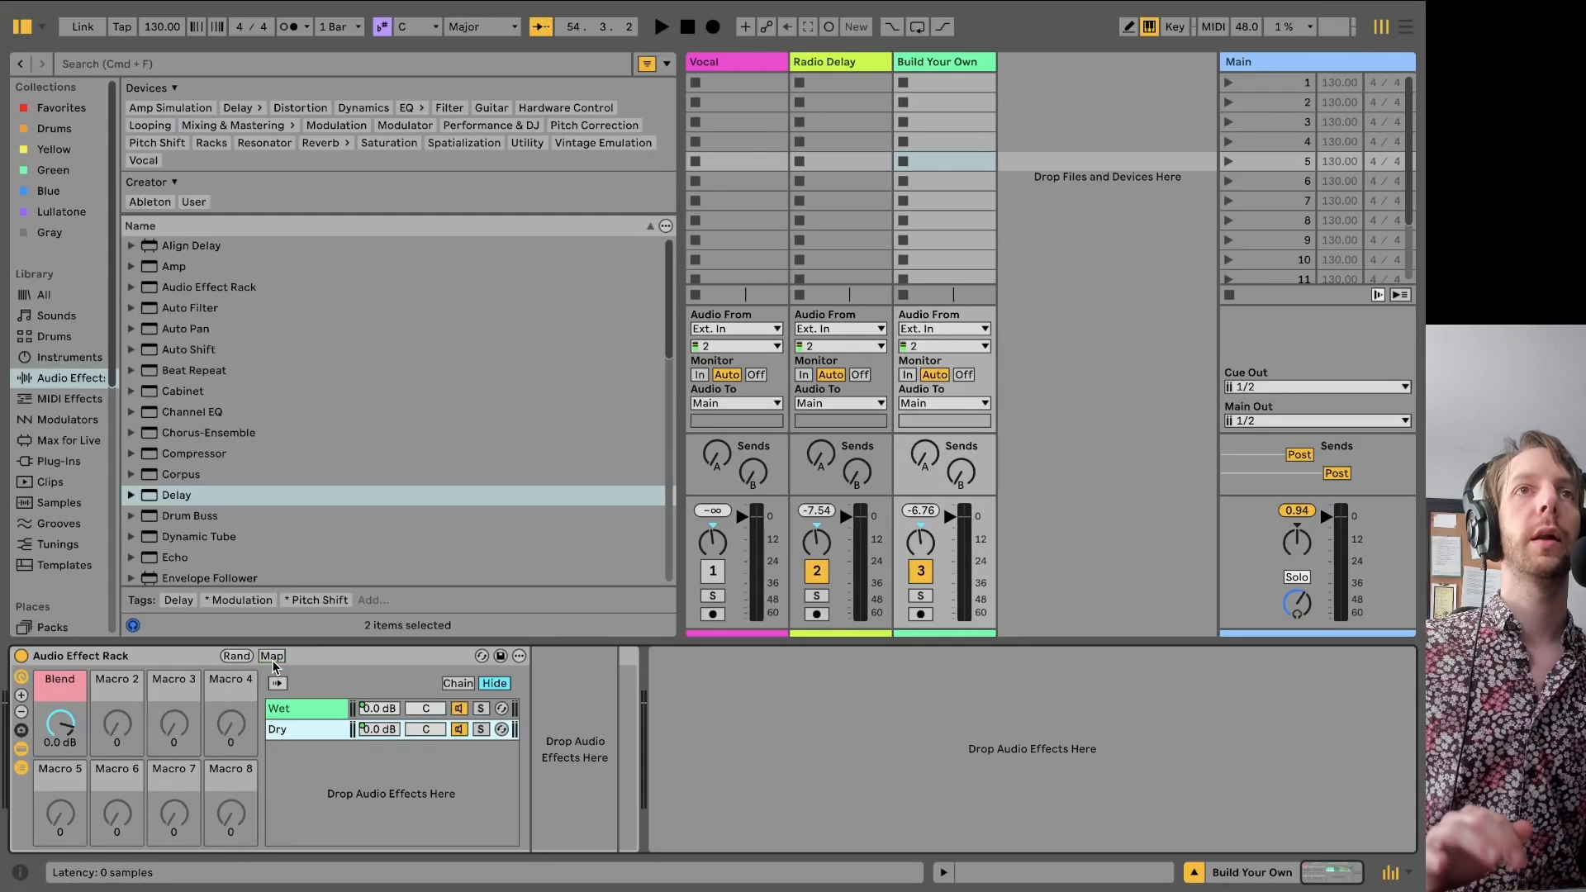
right_click(384, 715)
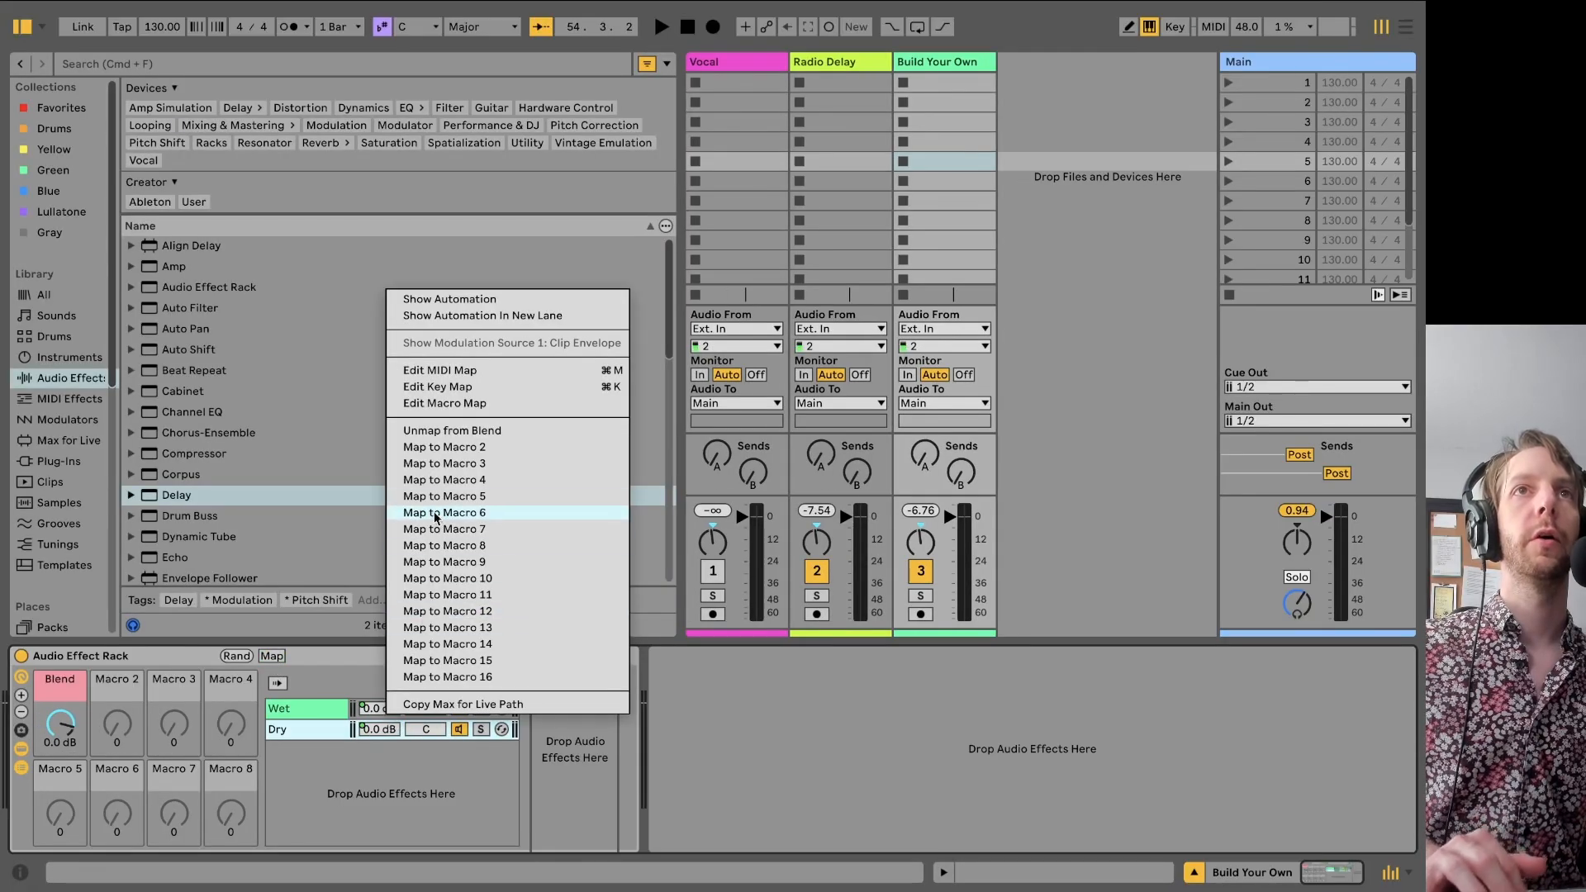
left_click(385, 809)
- Invert Blend's mapping of the Dry chain volume with a 0 dB minimum and -inf dB maximum, and turn Blend down to 0
left_click(276, 657)
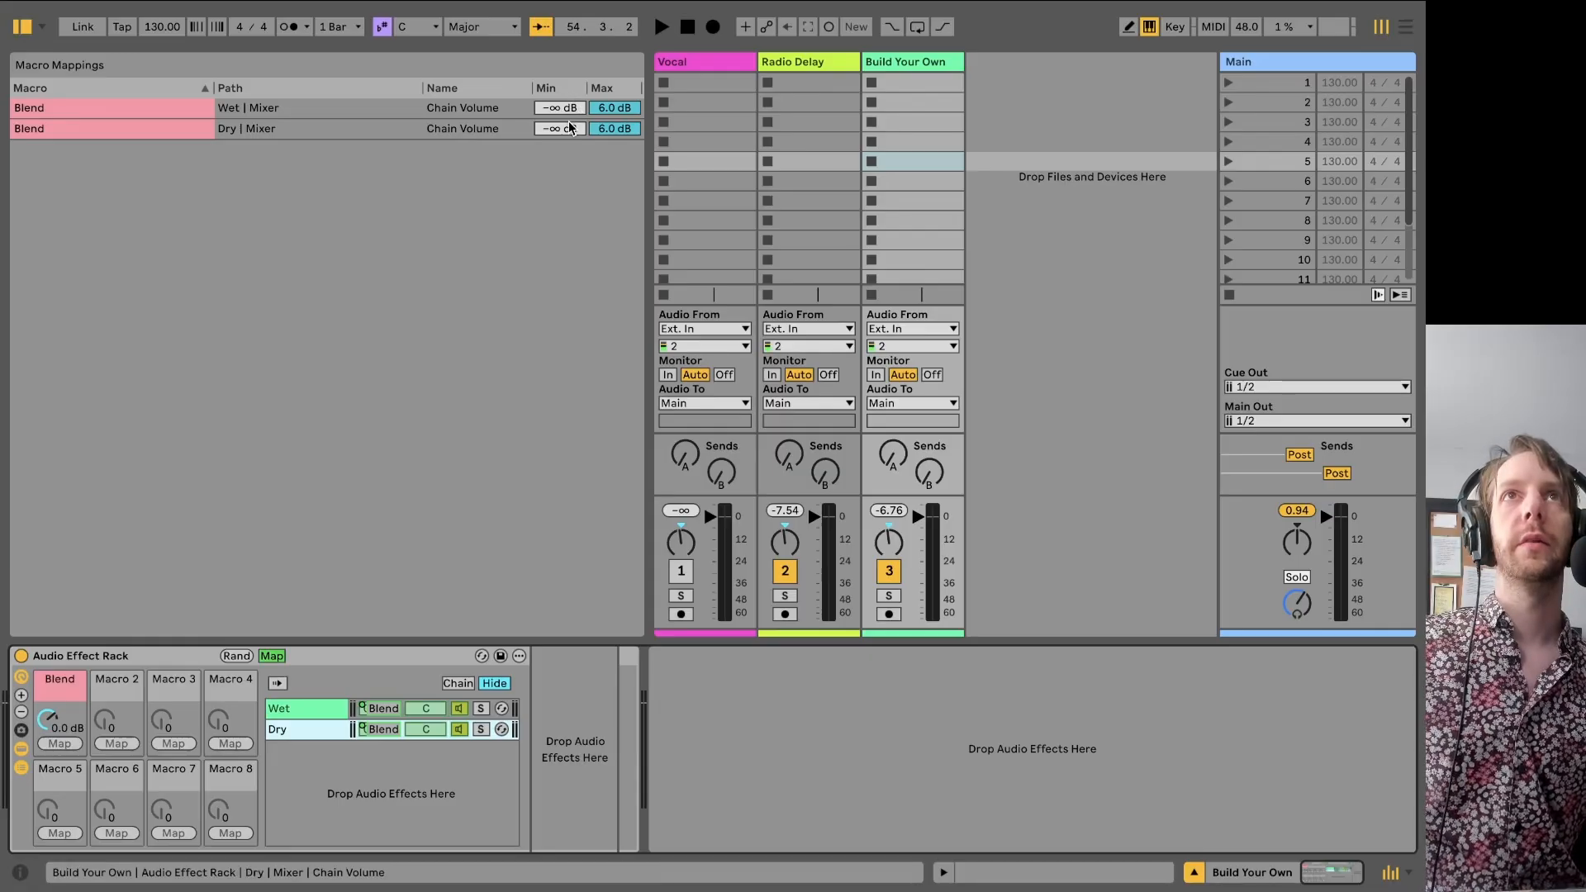
left_click_drag(48, 720, 49, 661)
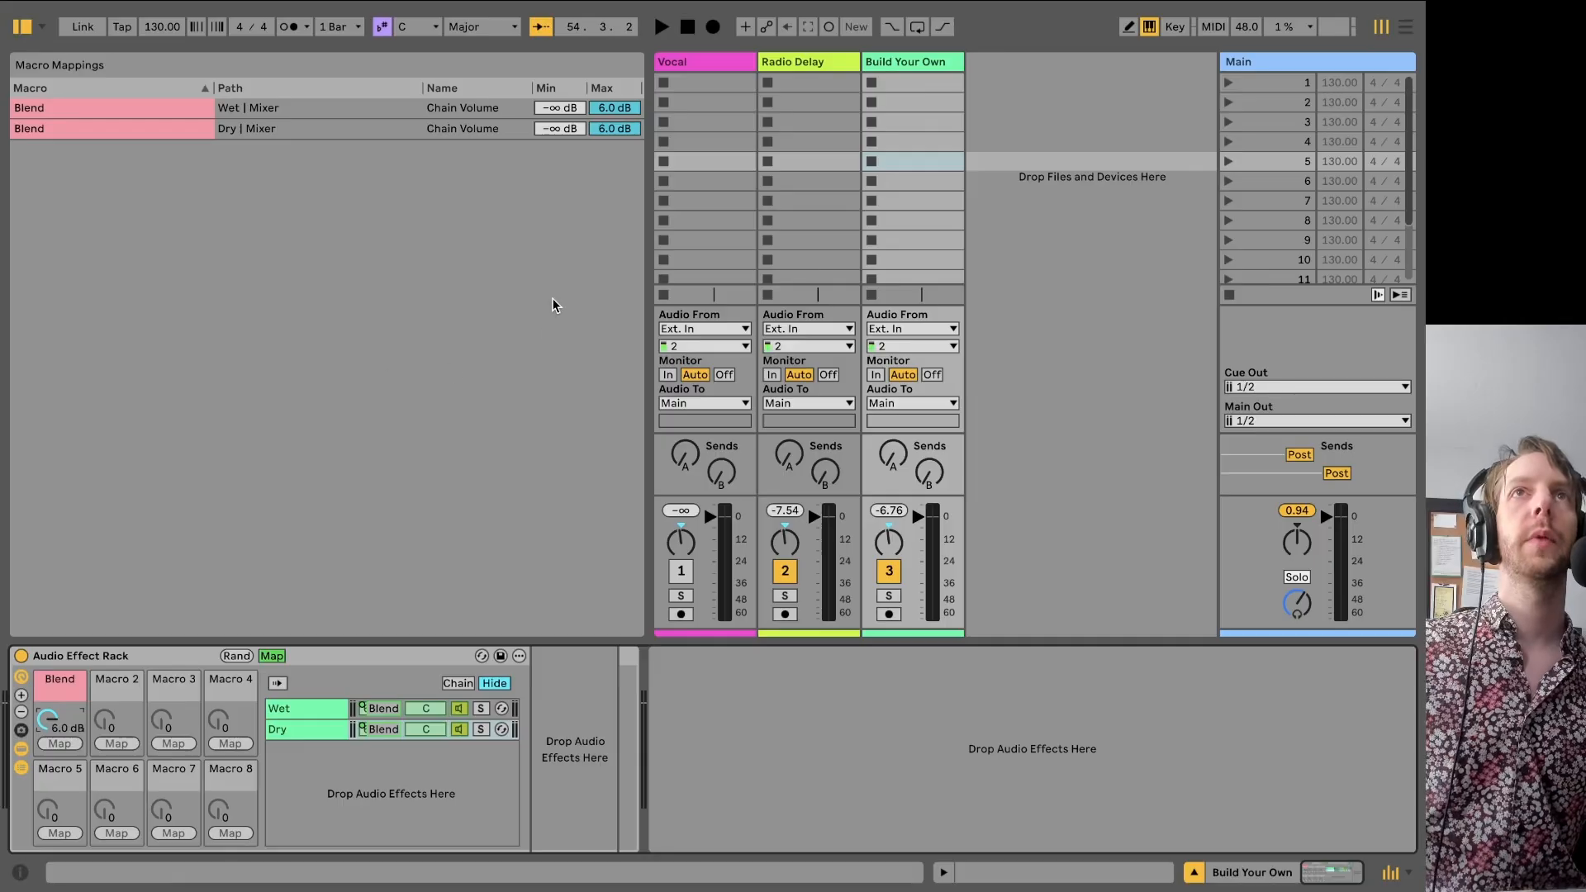
left_click(560, 132)
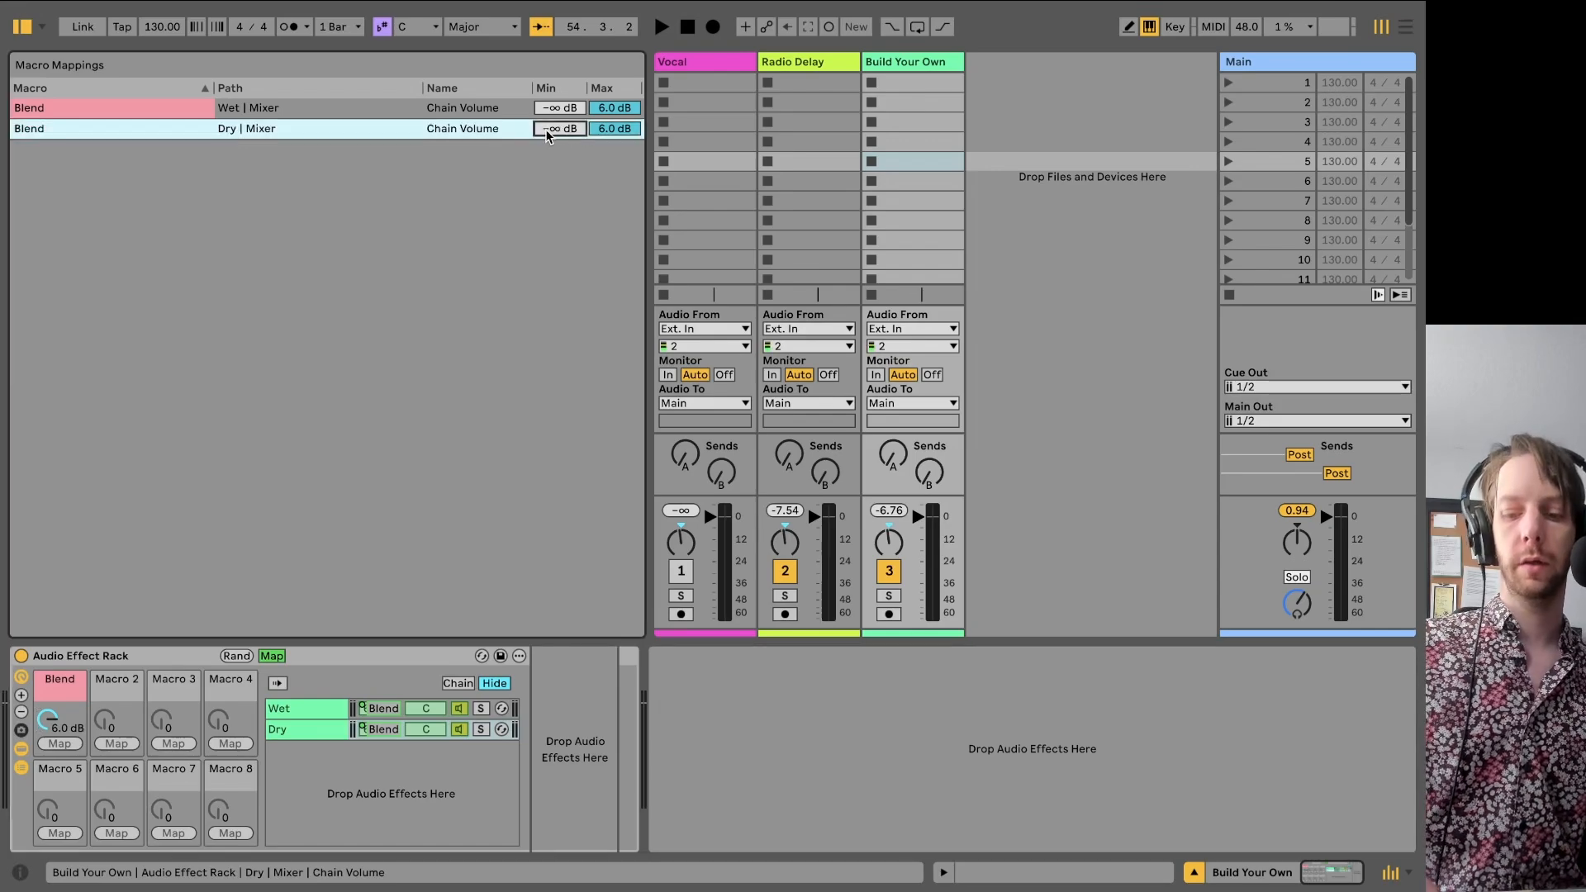
type("0")
key("Return")
left_click(615, 128)
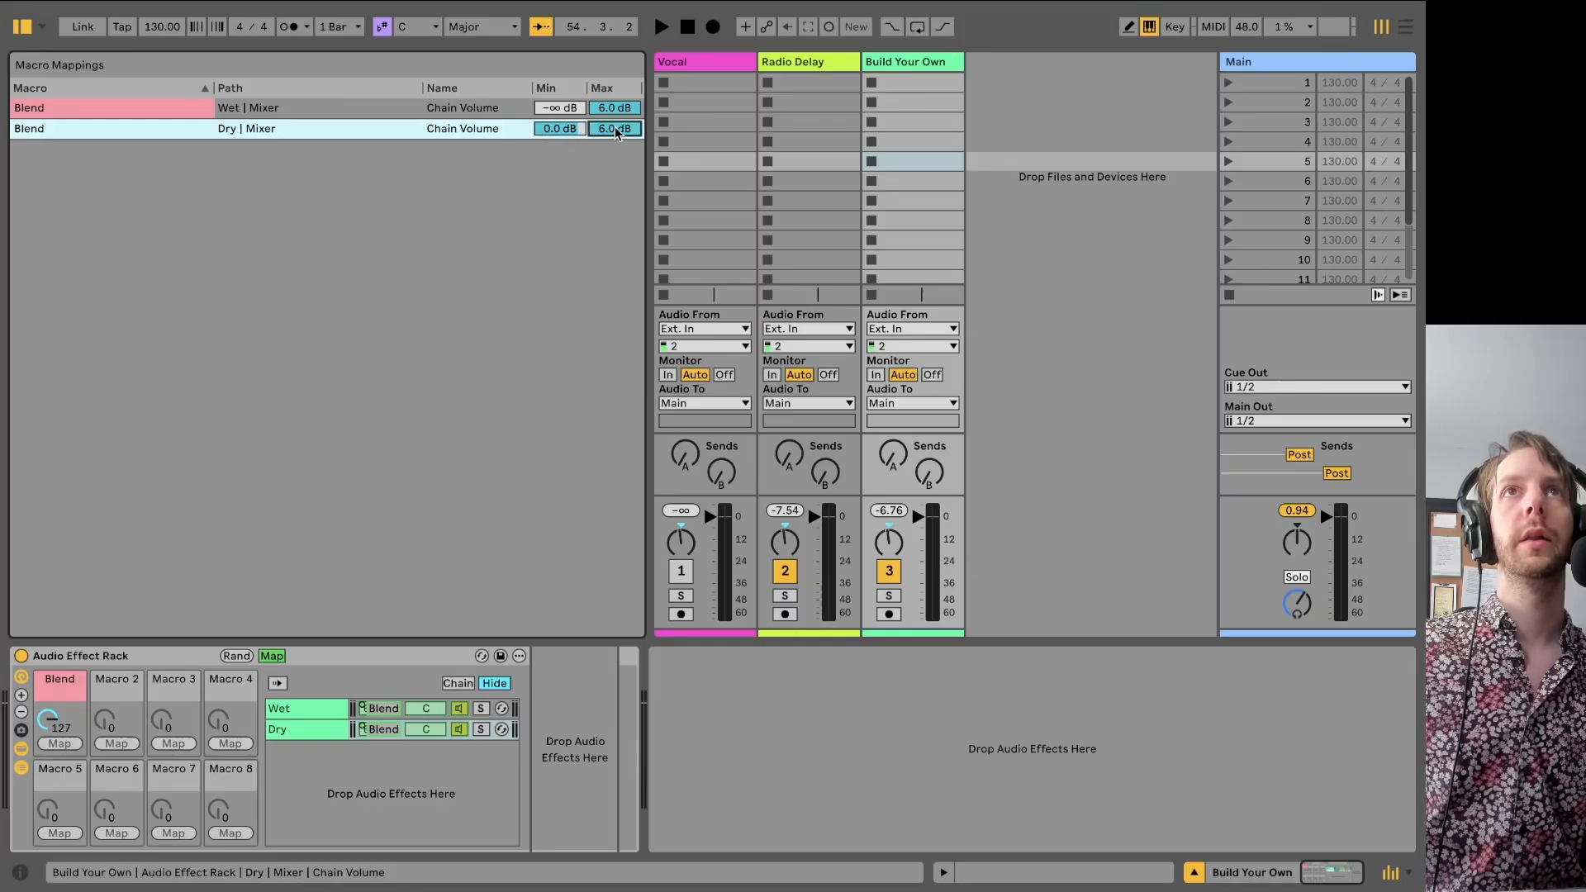
left_click_drag(614, 129, 614, 281)
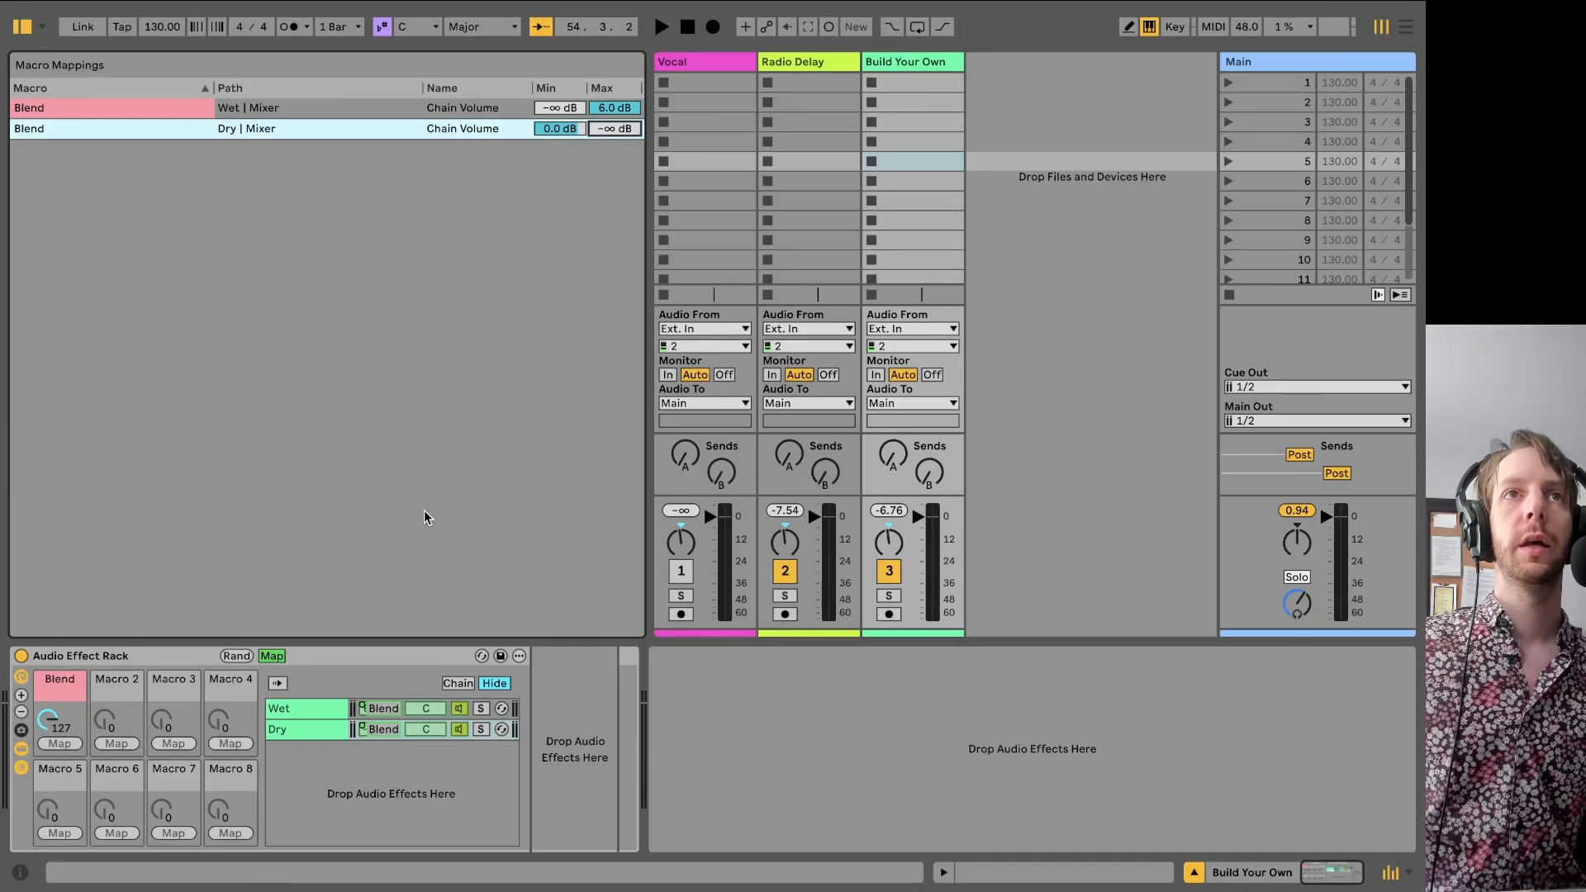
left_click(272, 656)
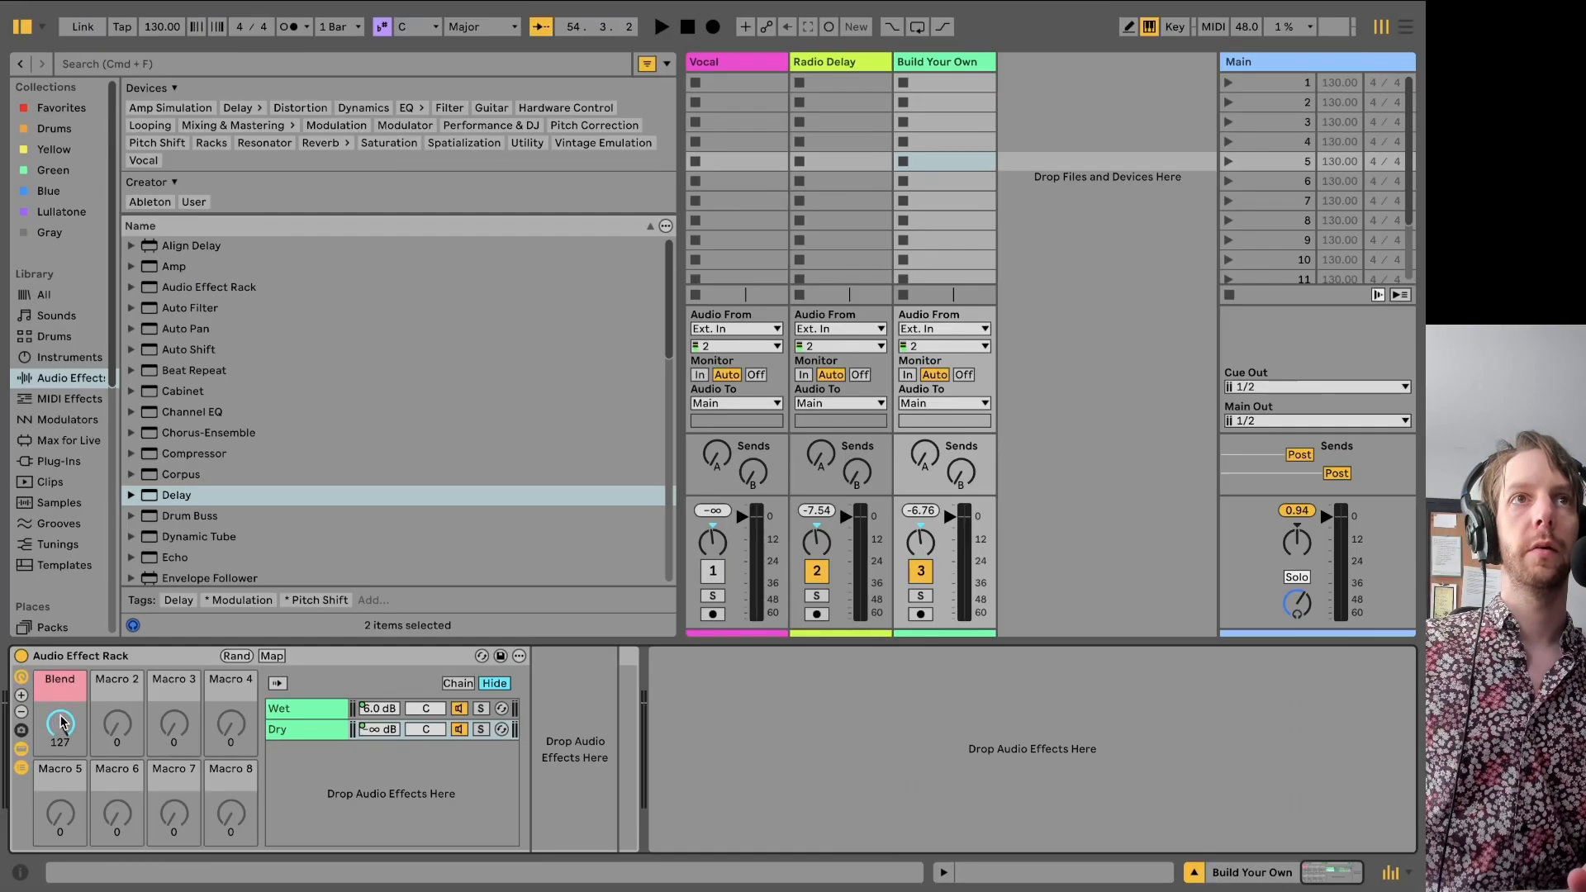
left_click_drag(61, 721, 60, 785)
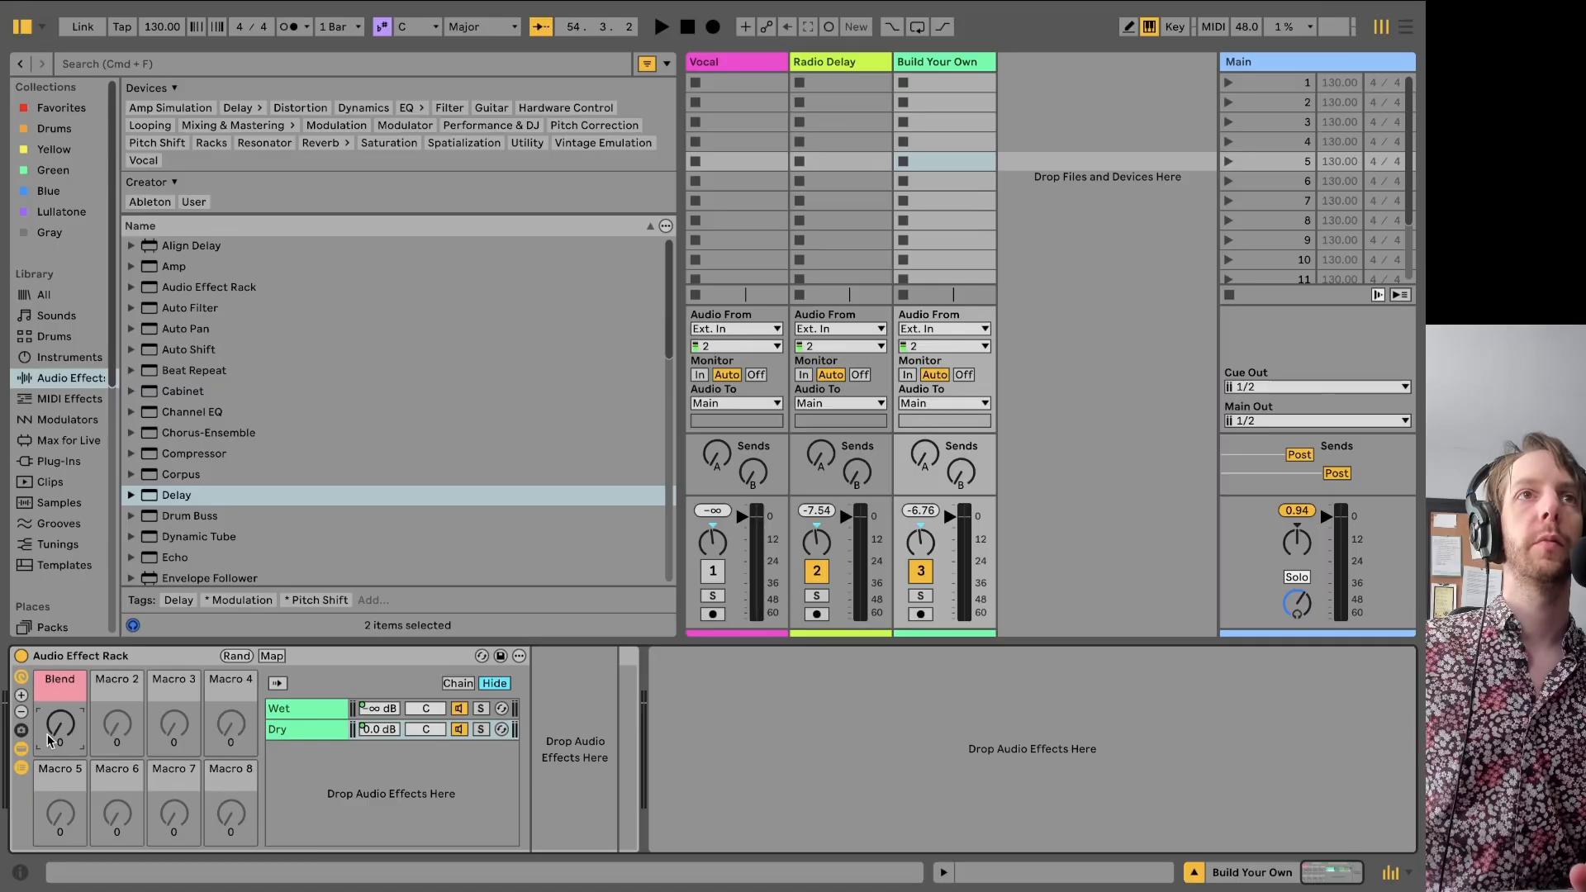
- Rename Macro 2, Macro 3 and Macro 4 as Low FQ, High FQ and Thresh
double_click(133, 688)
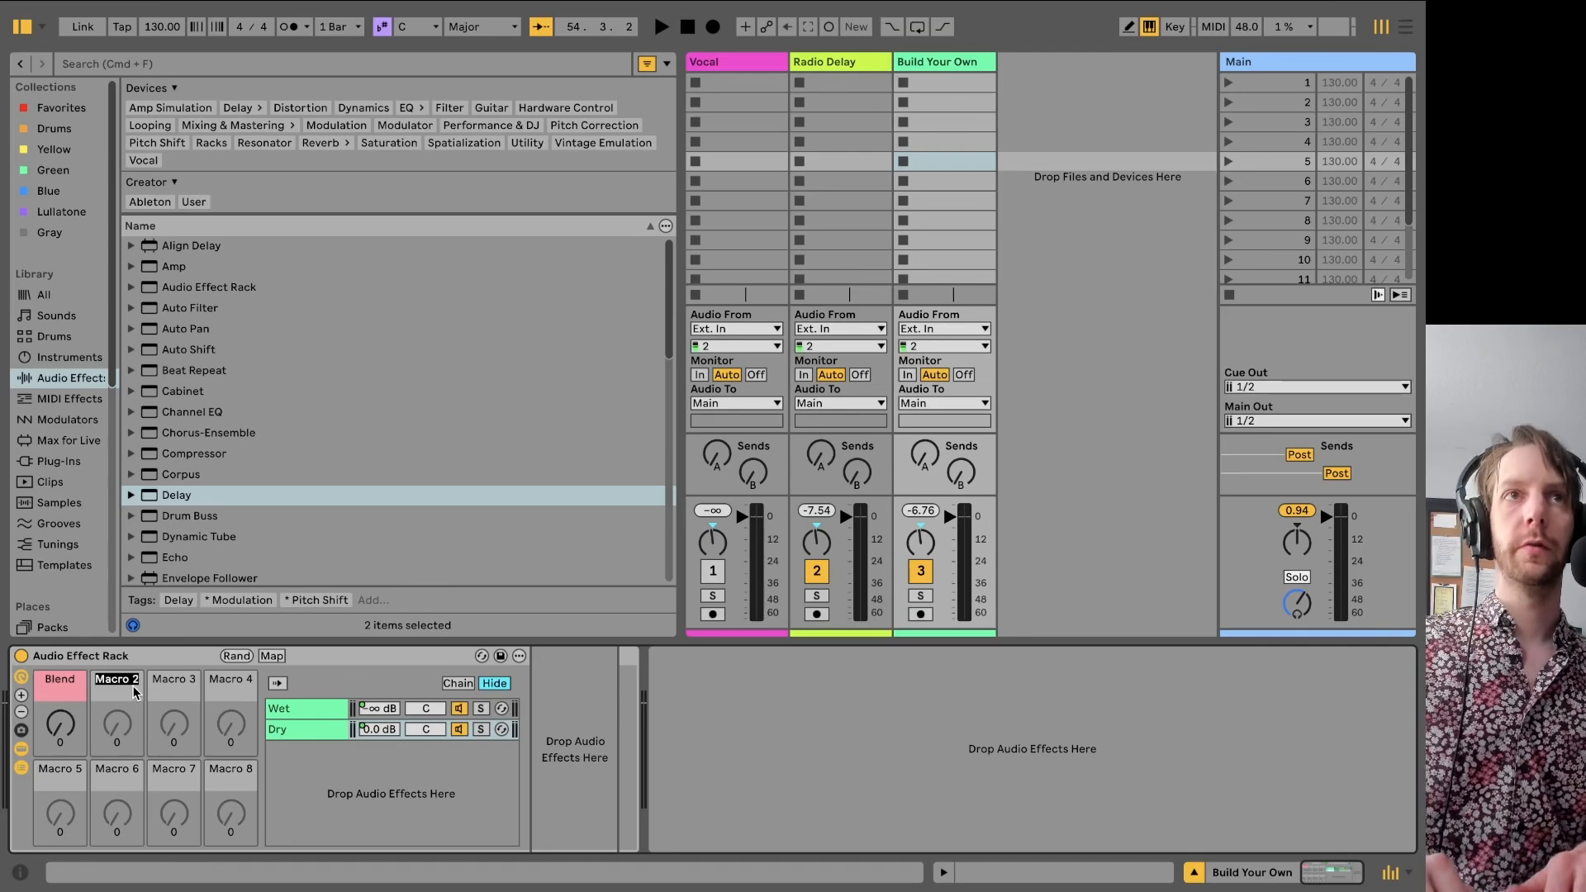
type("Low FQ")
key("Tab")
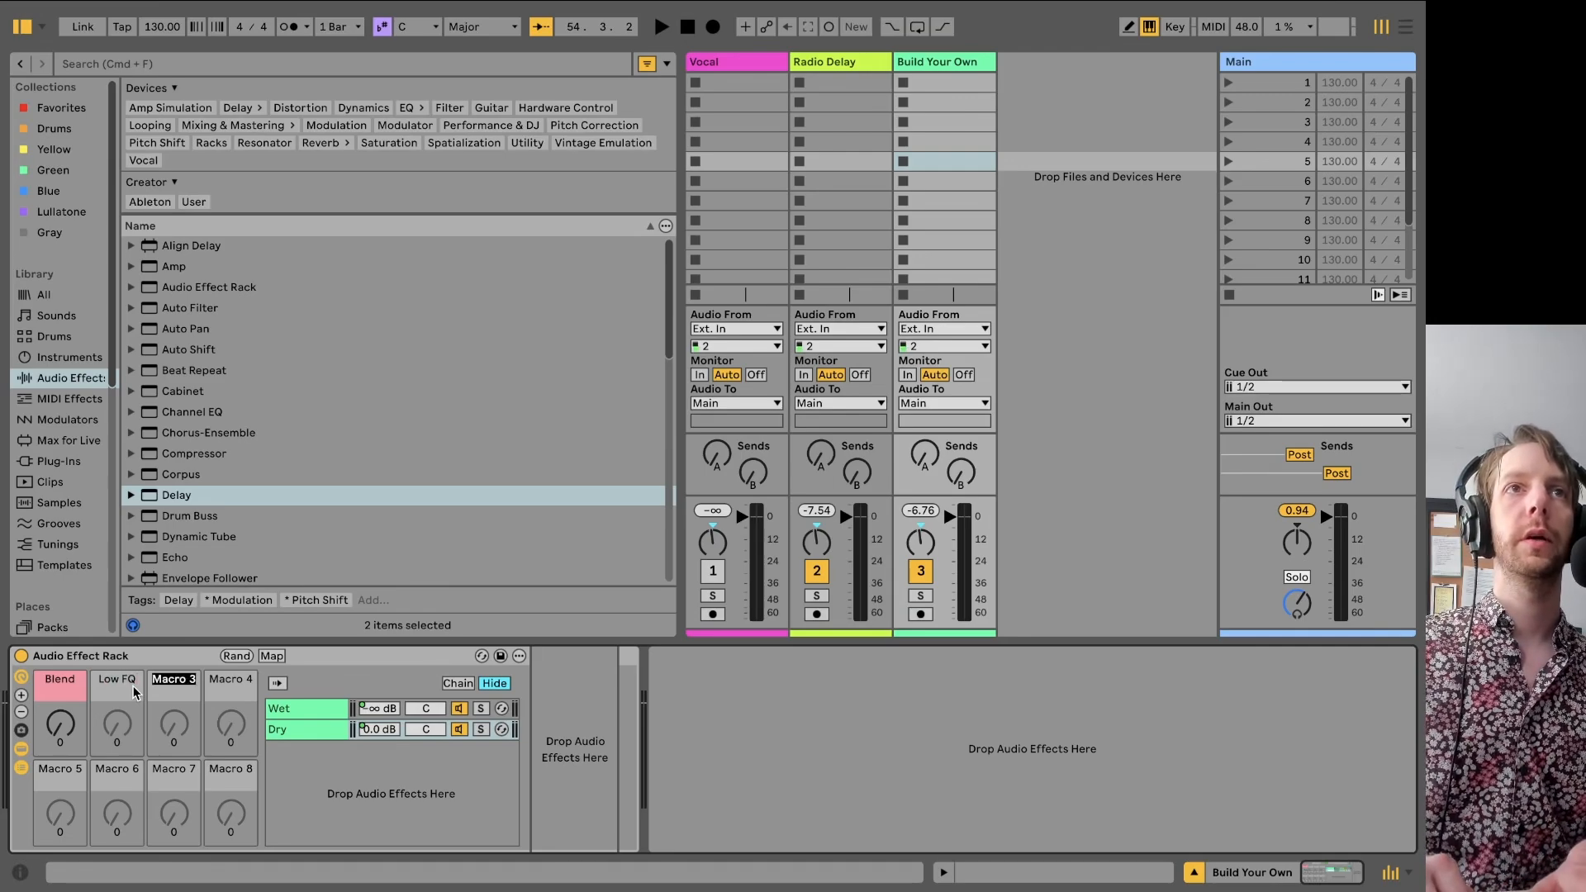
type("High")
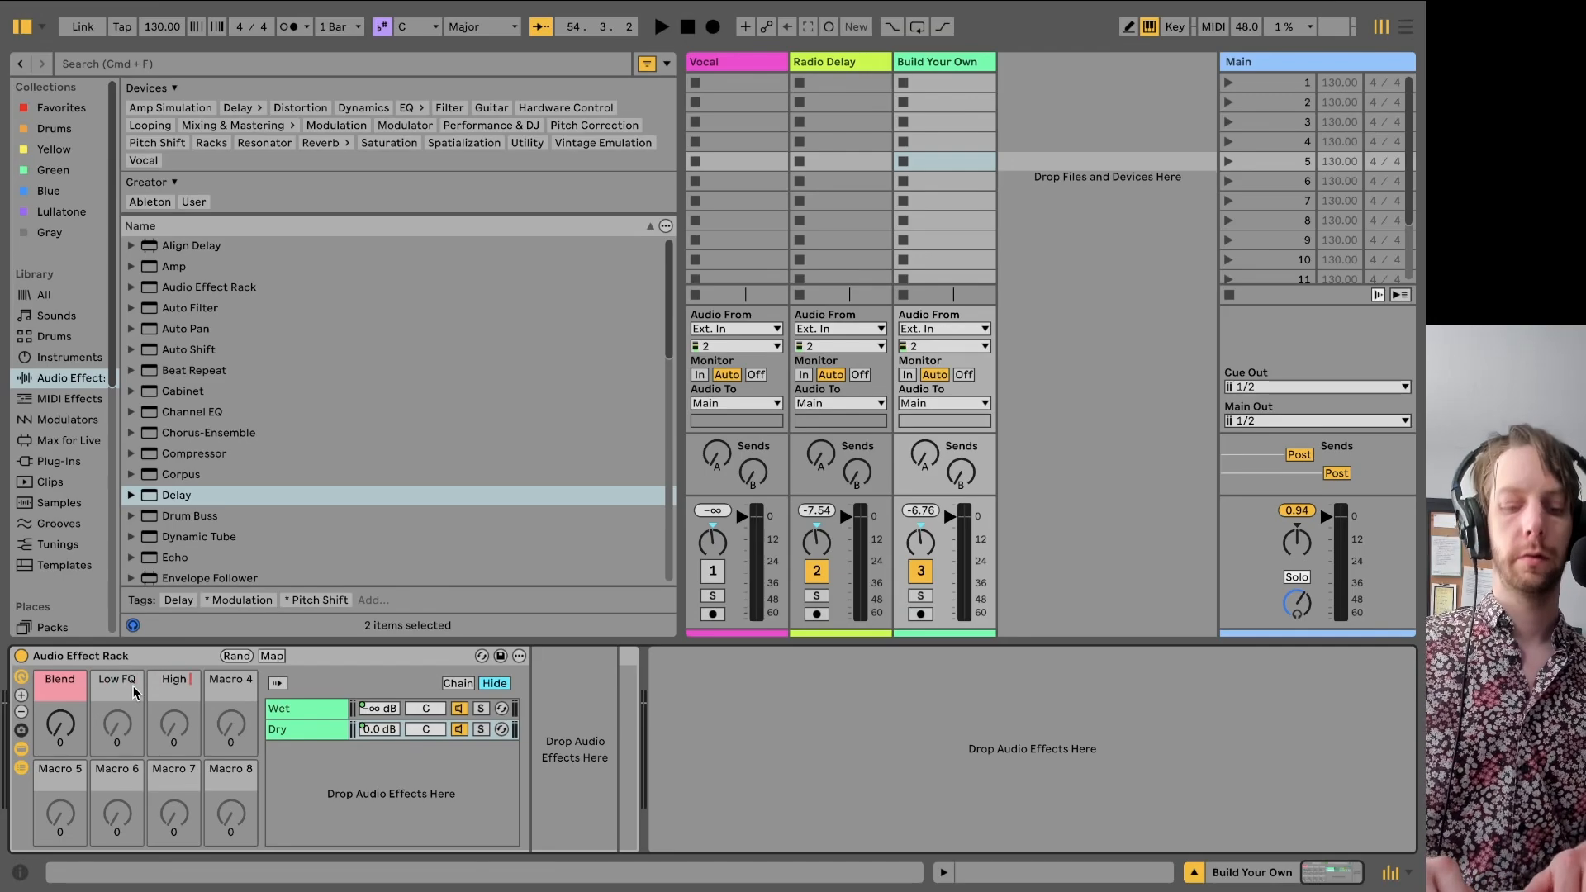
type(" FQ")
key("Tab")
type("Th")
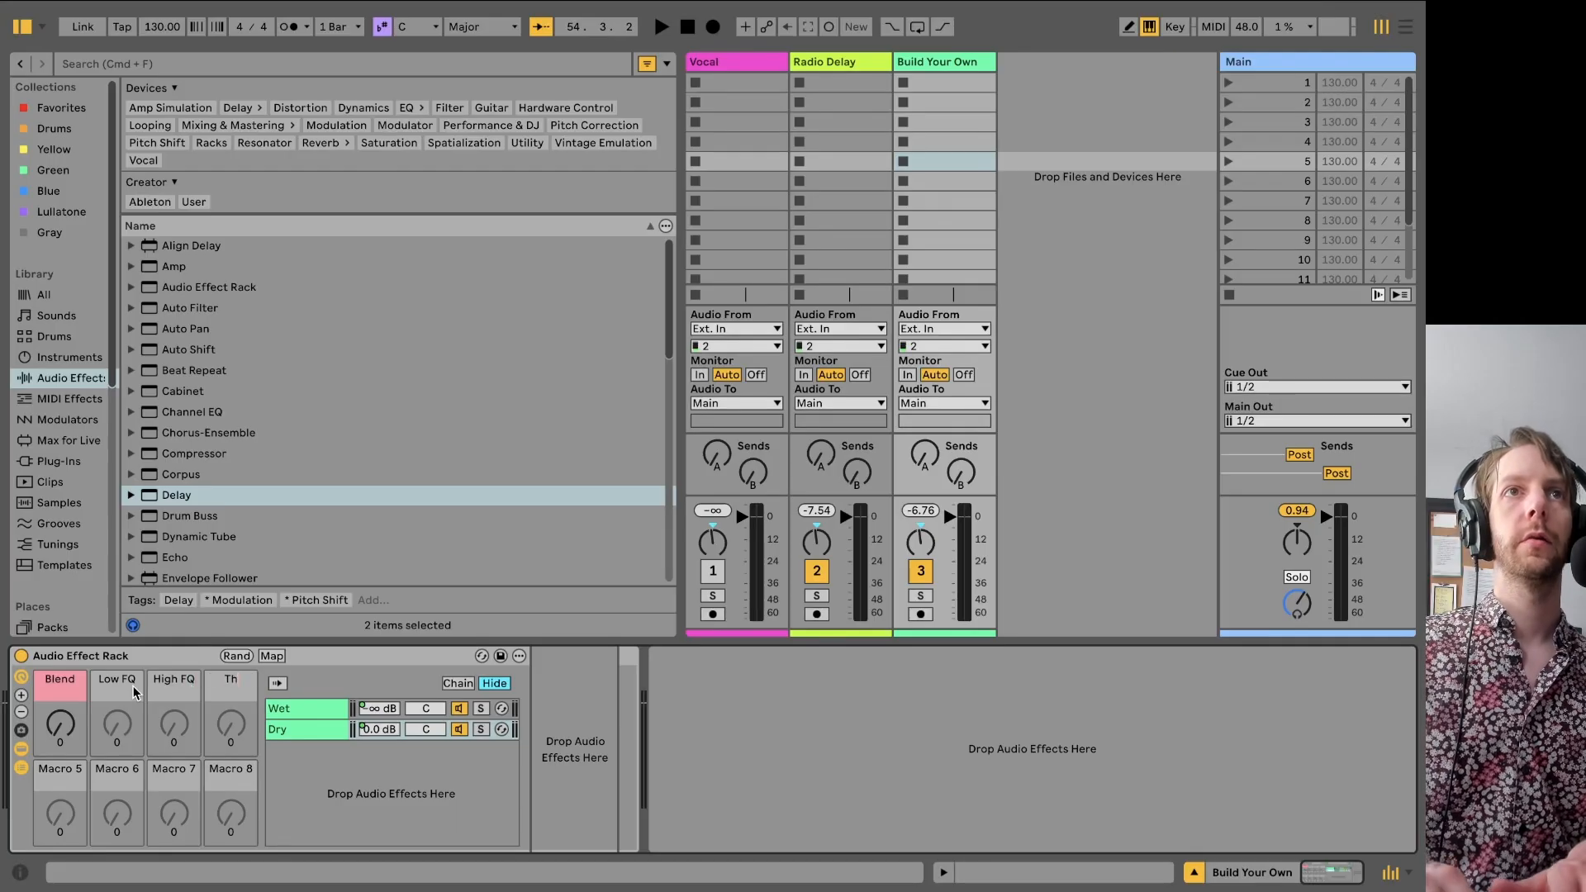
type("resh")
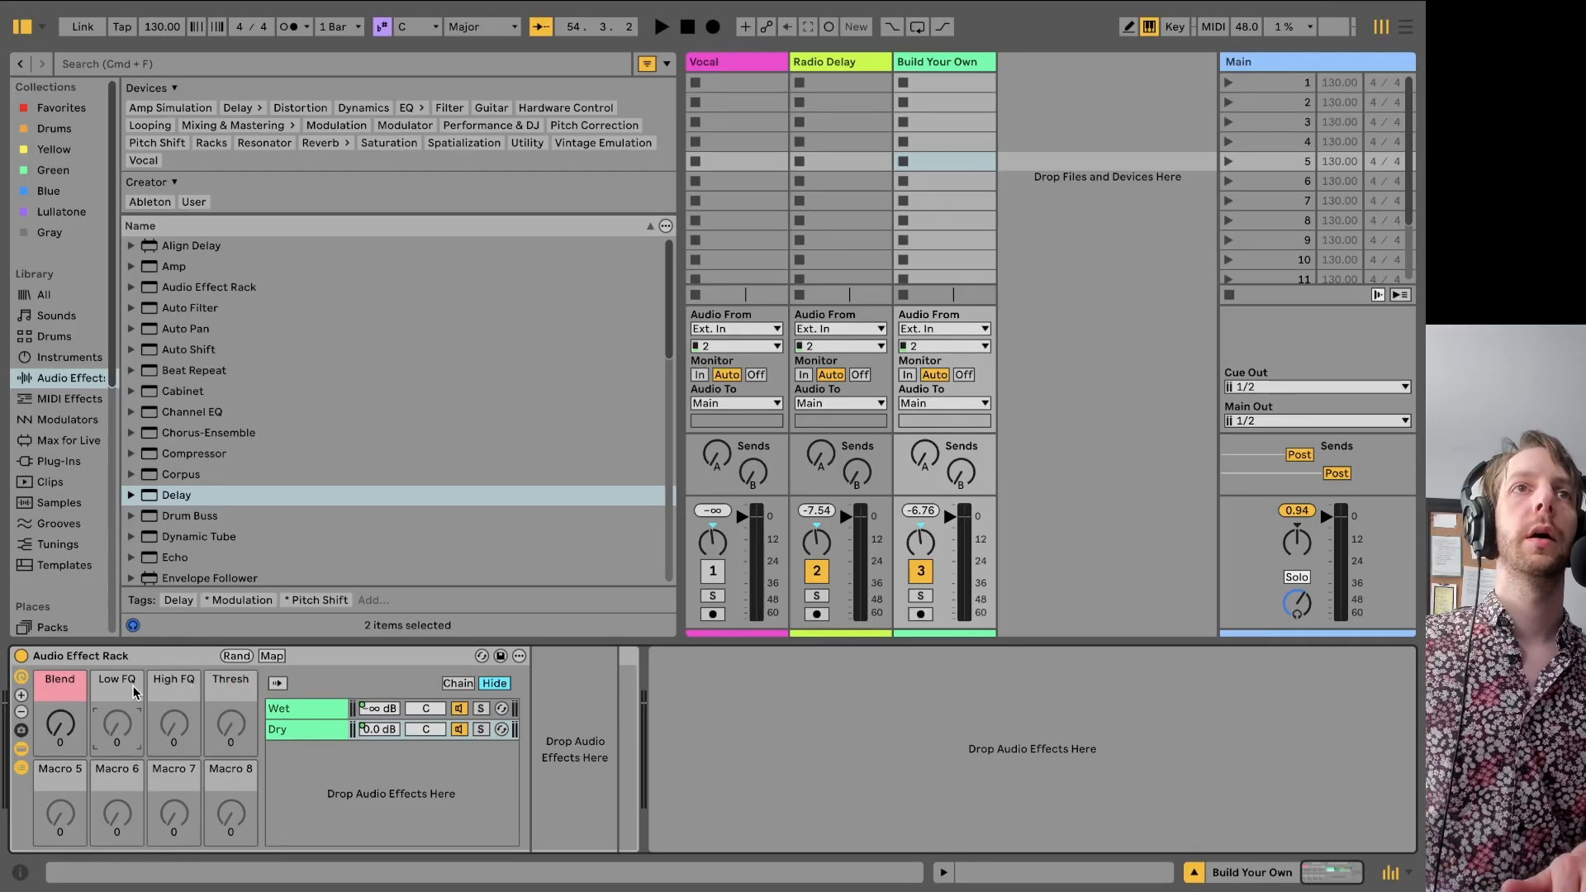
- Color the Low FQ and High FQ macros the same golden orange
right_click(132, 692)
left_click(185, 600)
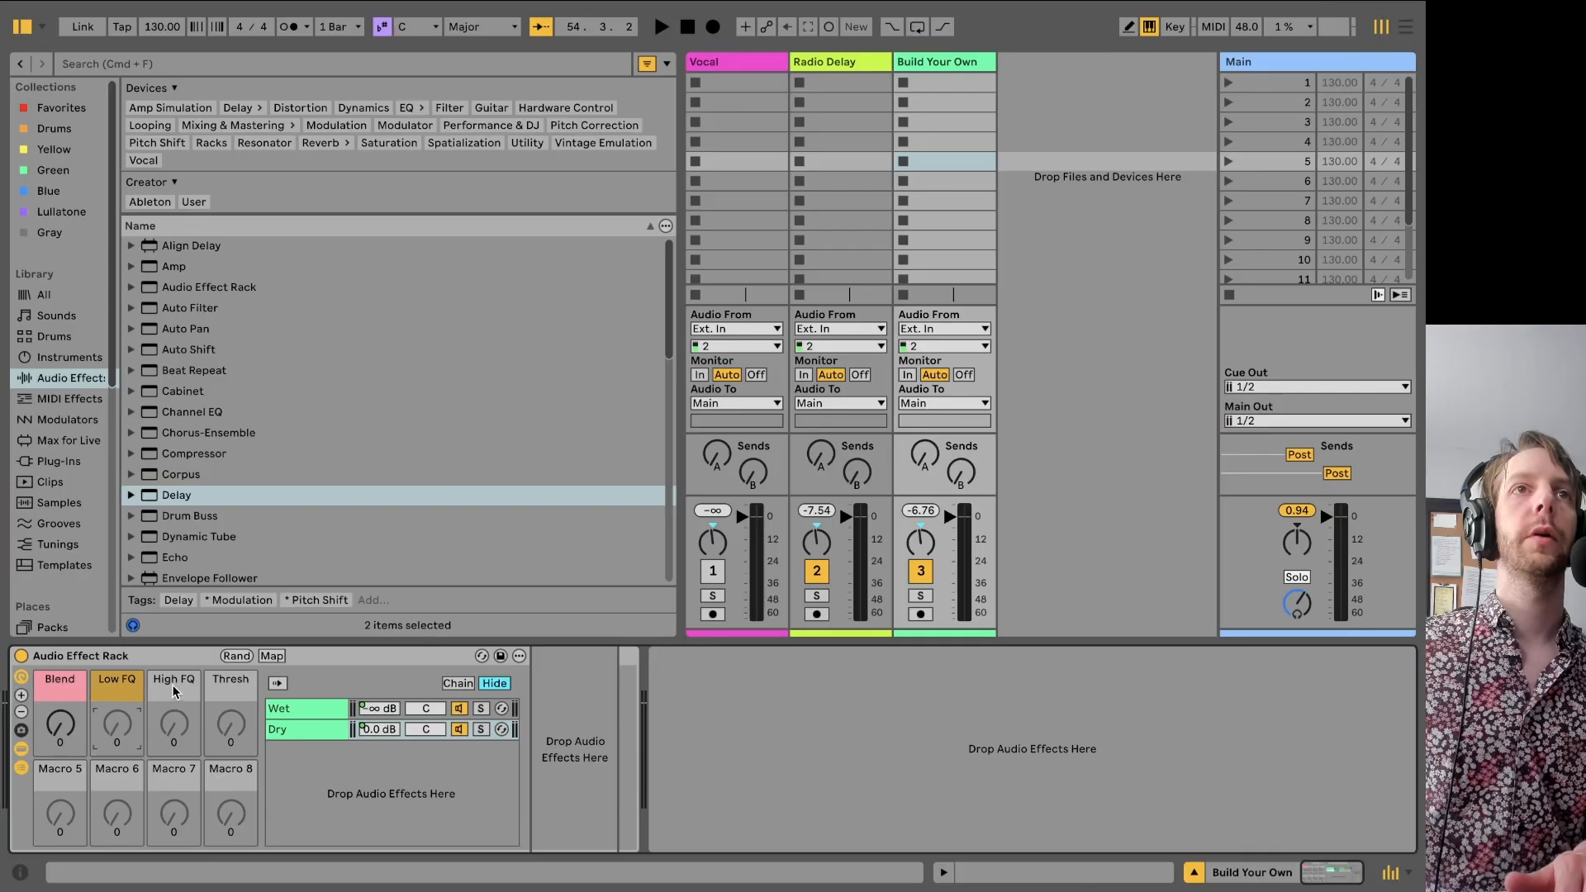
right_click(172, 687)
left_click(229, 603)
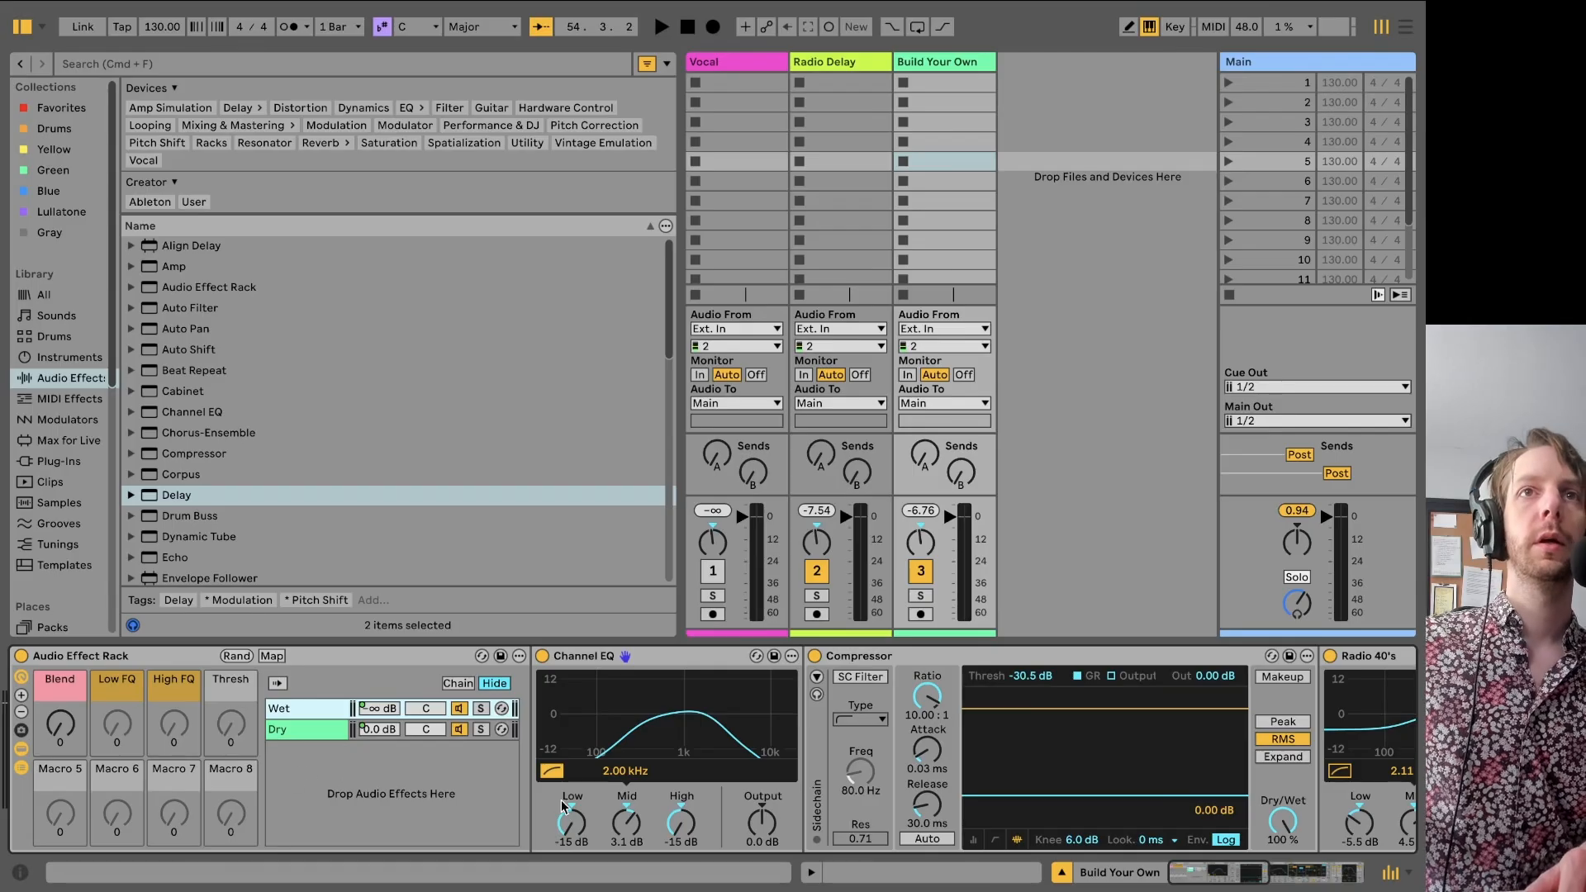
- Map the Wet chain's Channel EQ Low gain to Low FQ and its High gain to High FQ
right_click(576, 820)
left_click(656, 532)
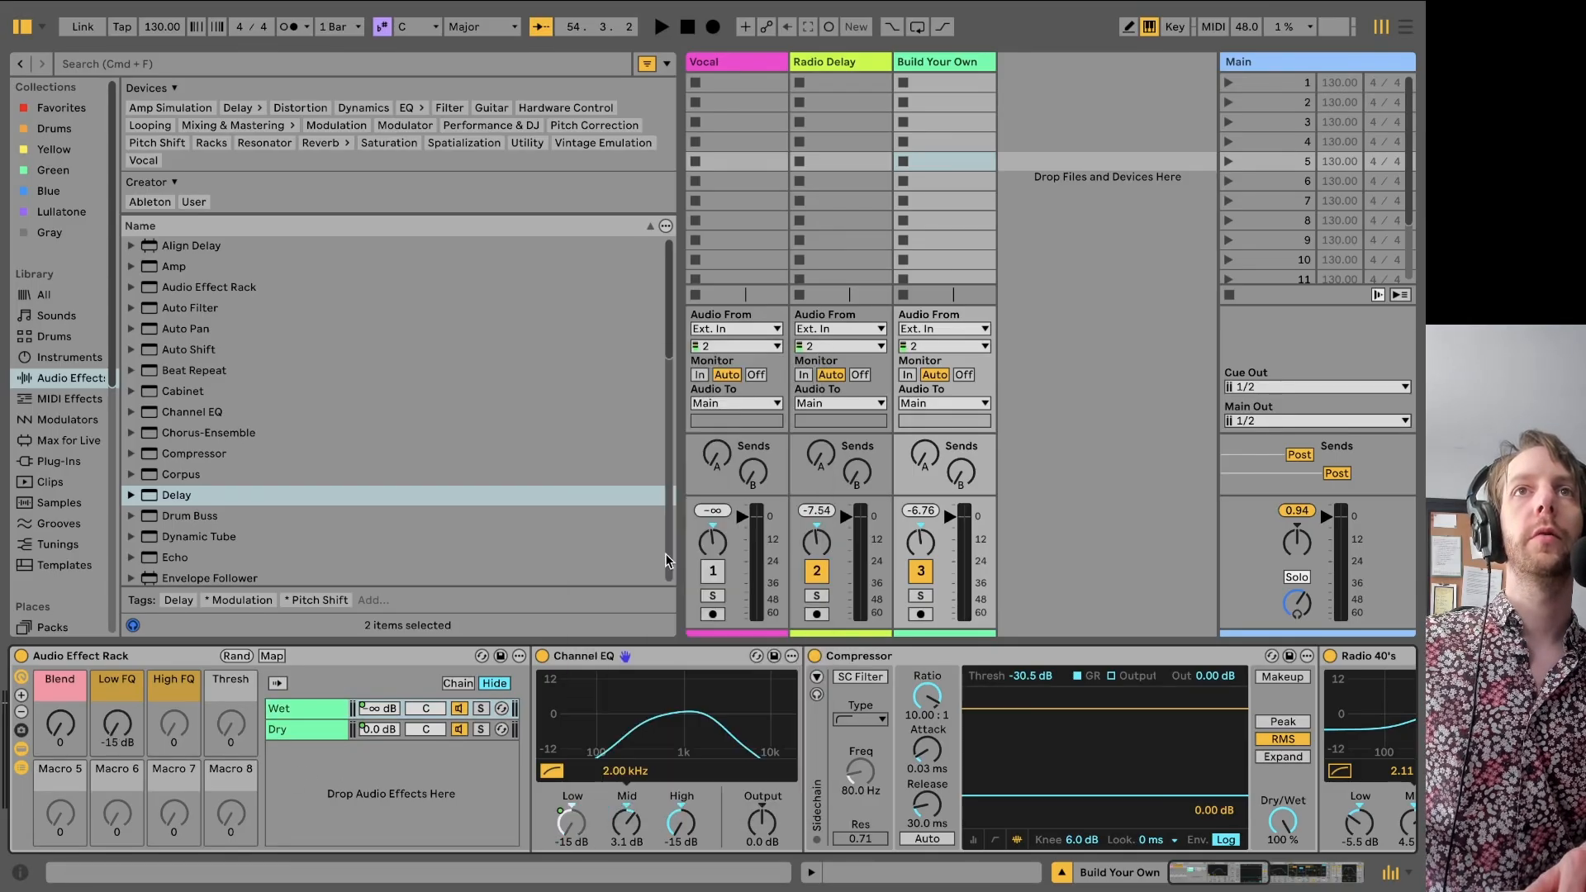
right_click(684, 818)
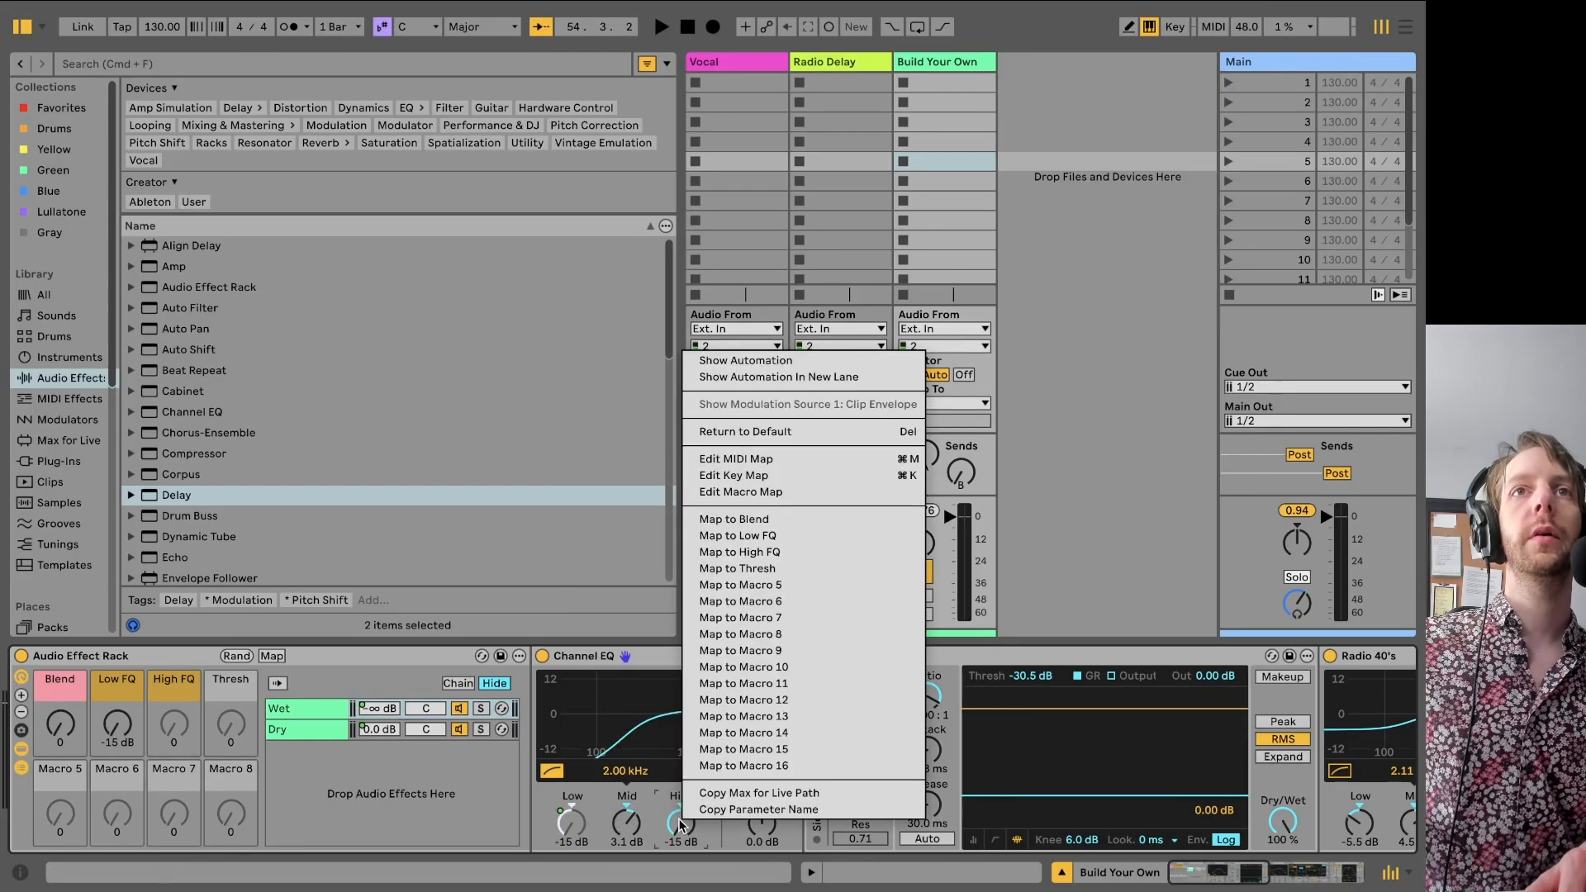
left_click(734, 563)
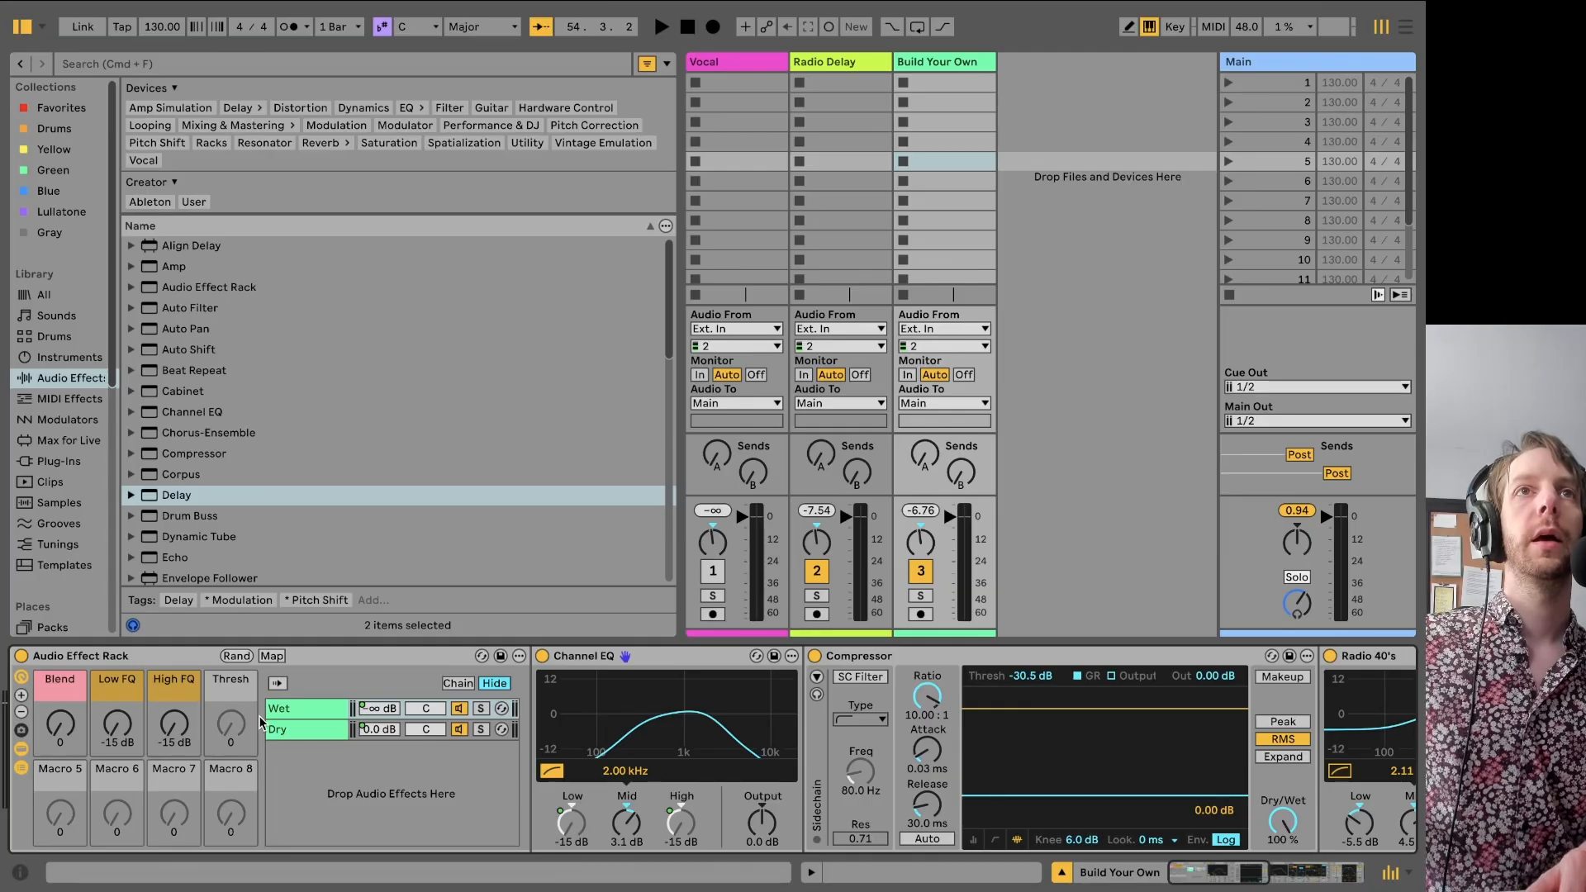
- Limit the High FQ and Low FQ shelf gain mappings to a maximum of 0 dB
left_click(274, 656)
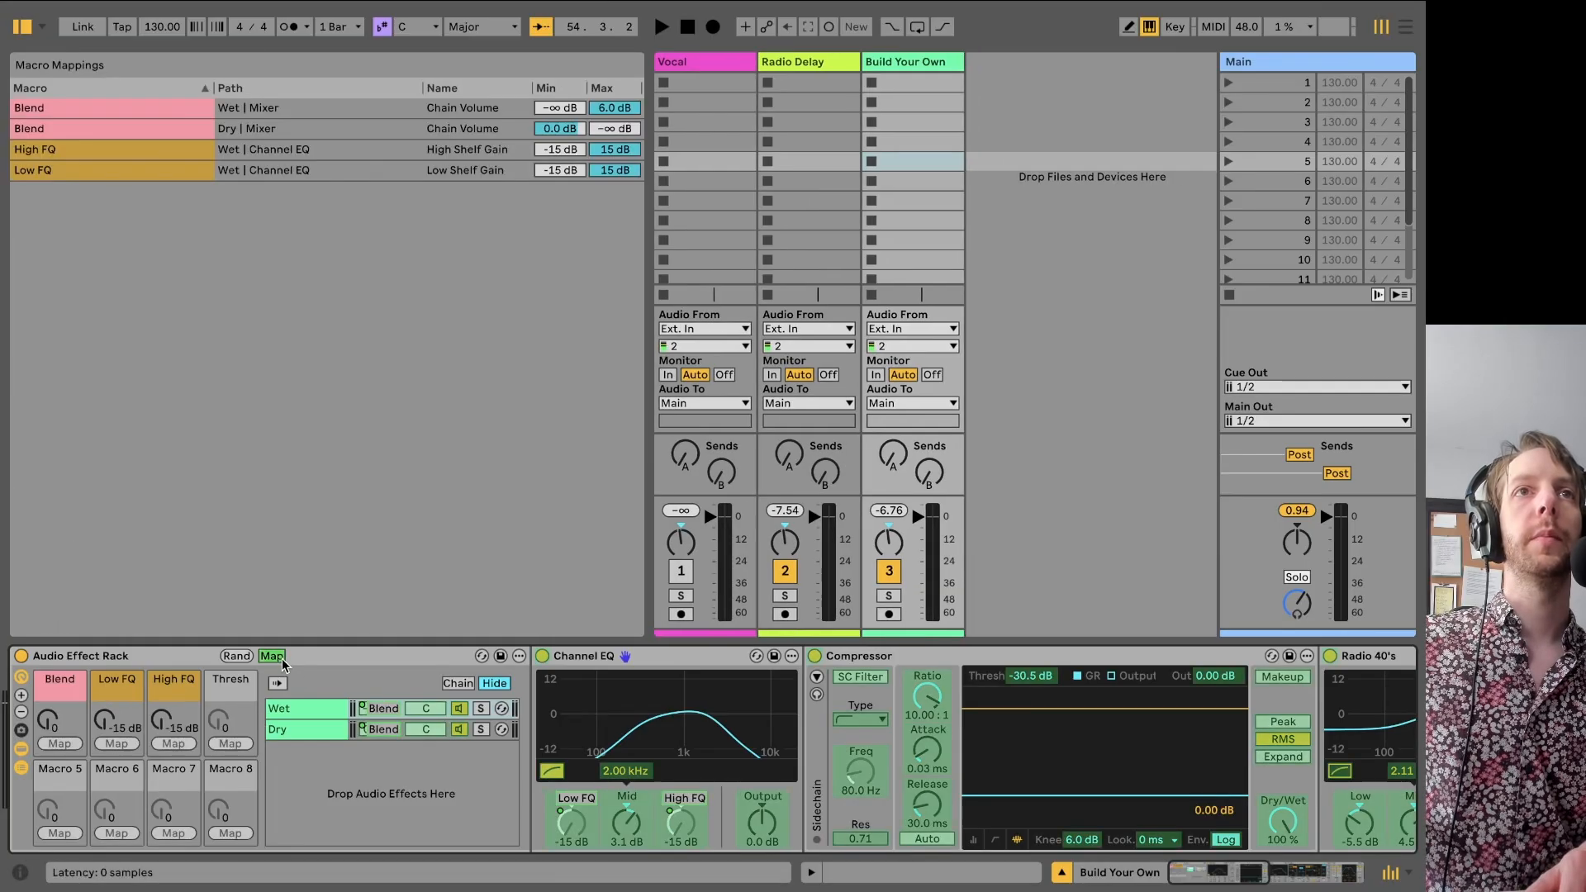
left_click(621, 150)
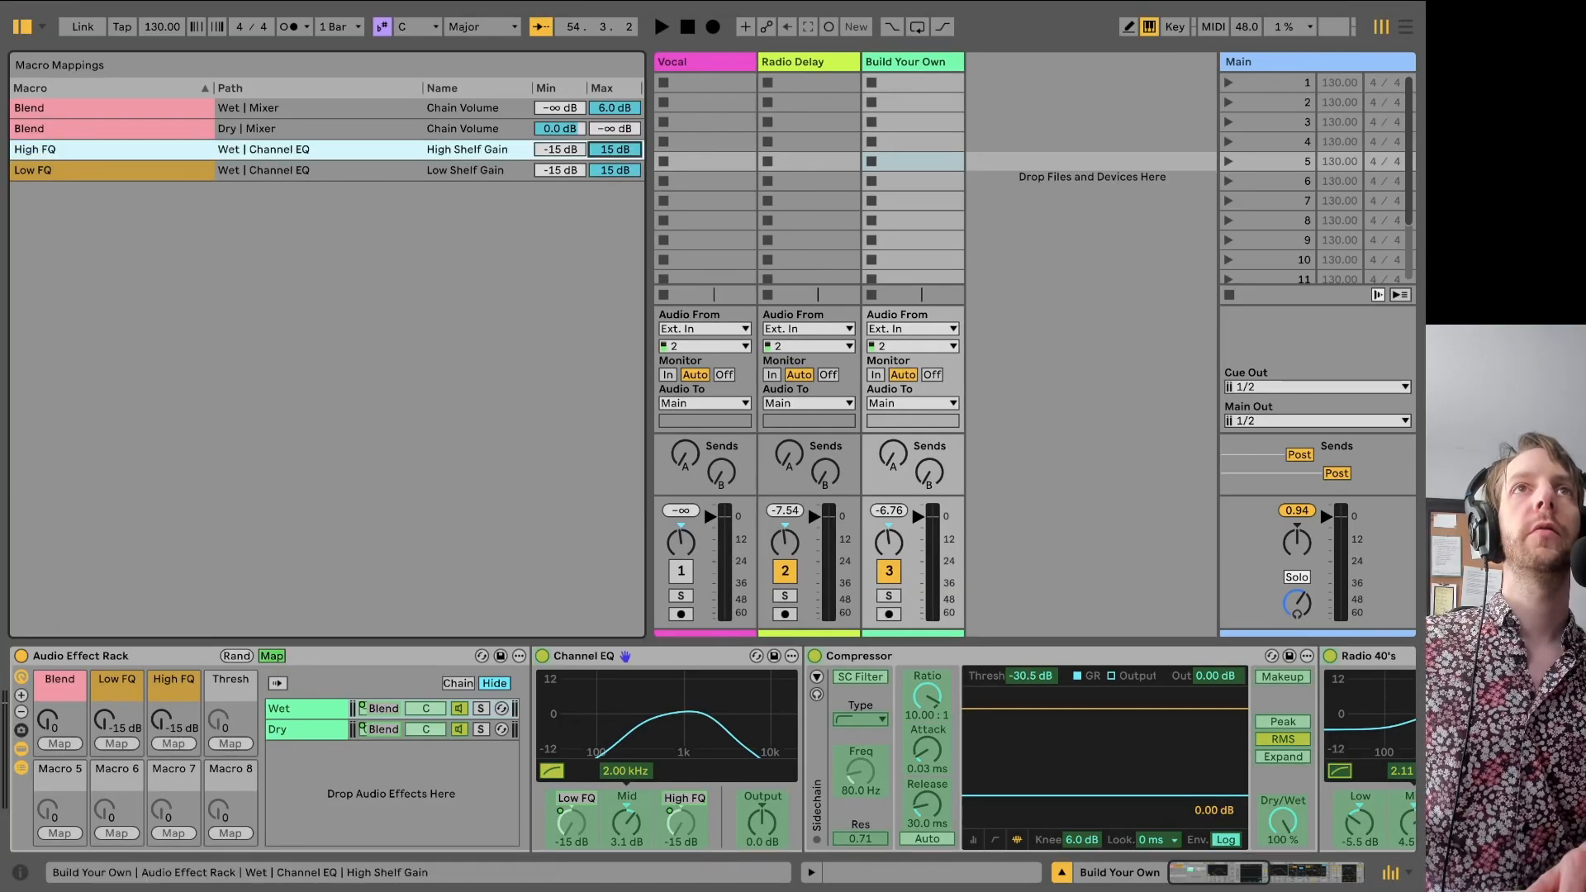
left_click(614, 170)
type("0")
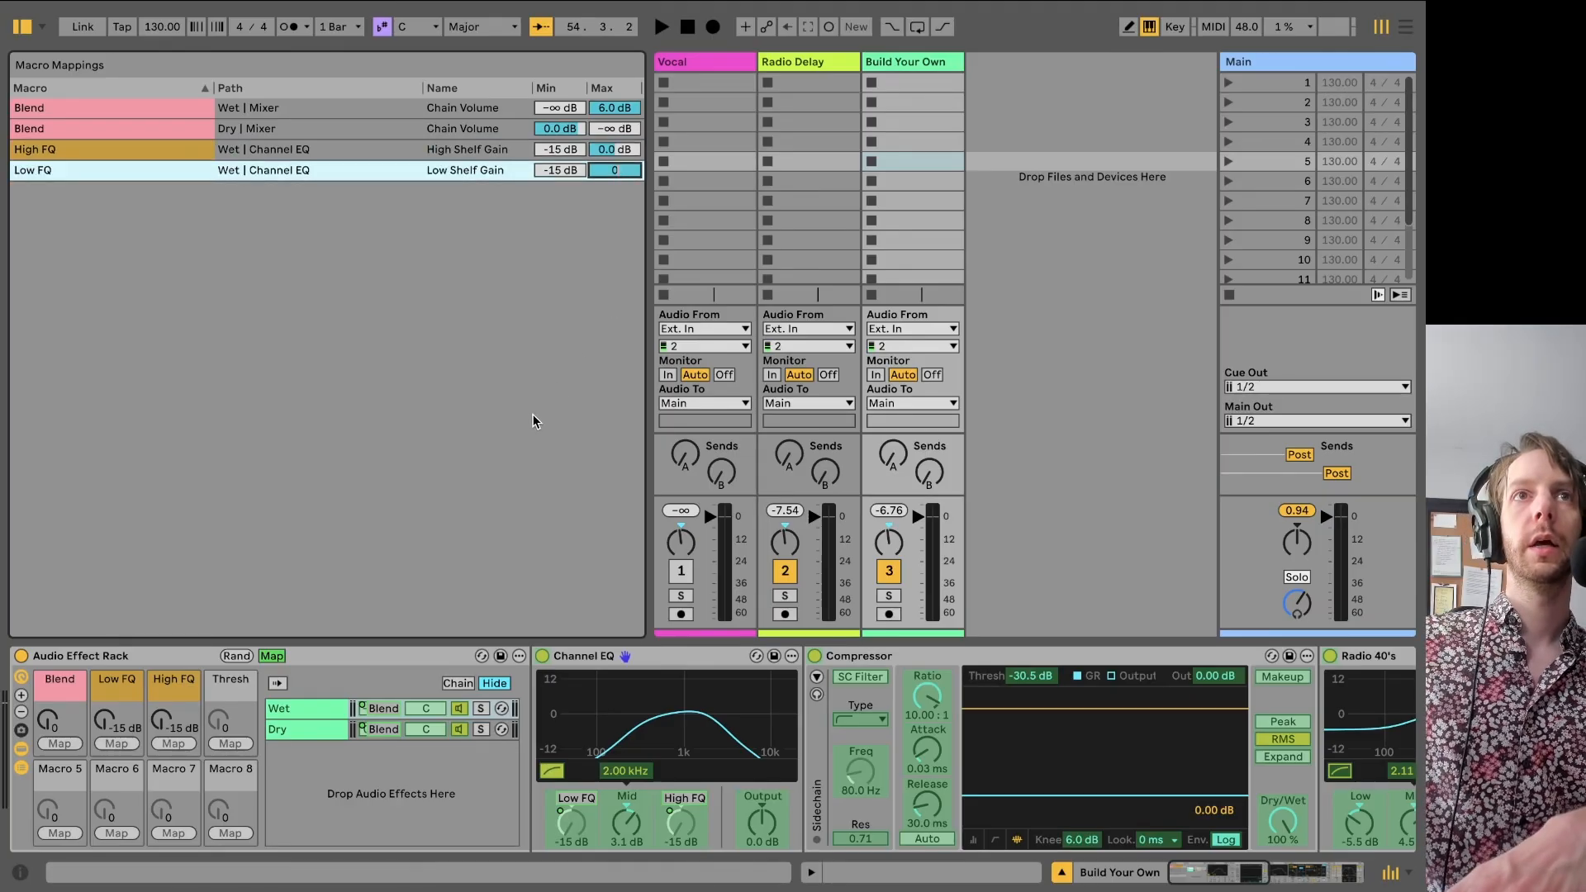
key("Return")
left_click(383, 805)
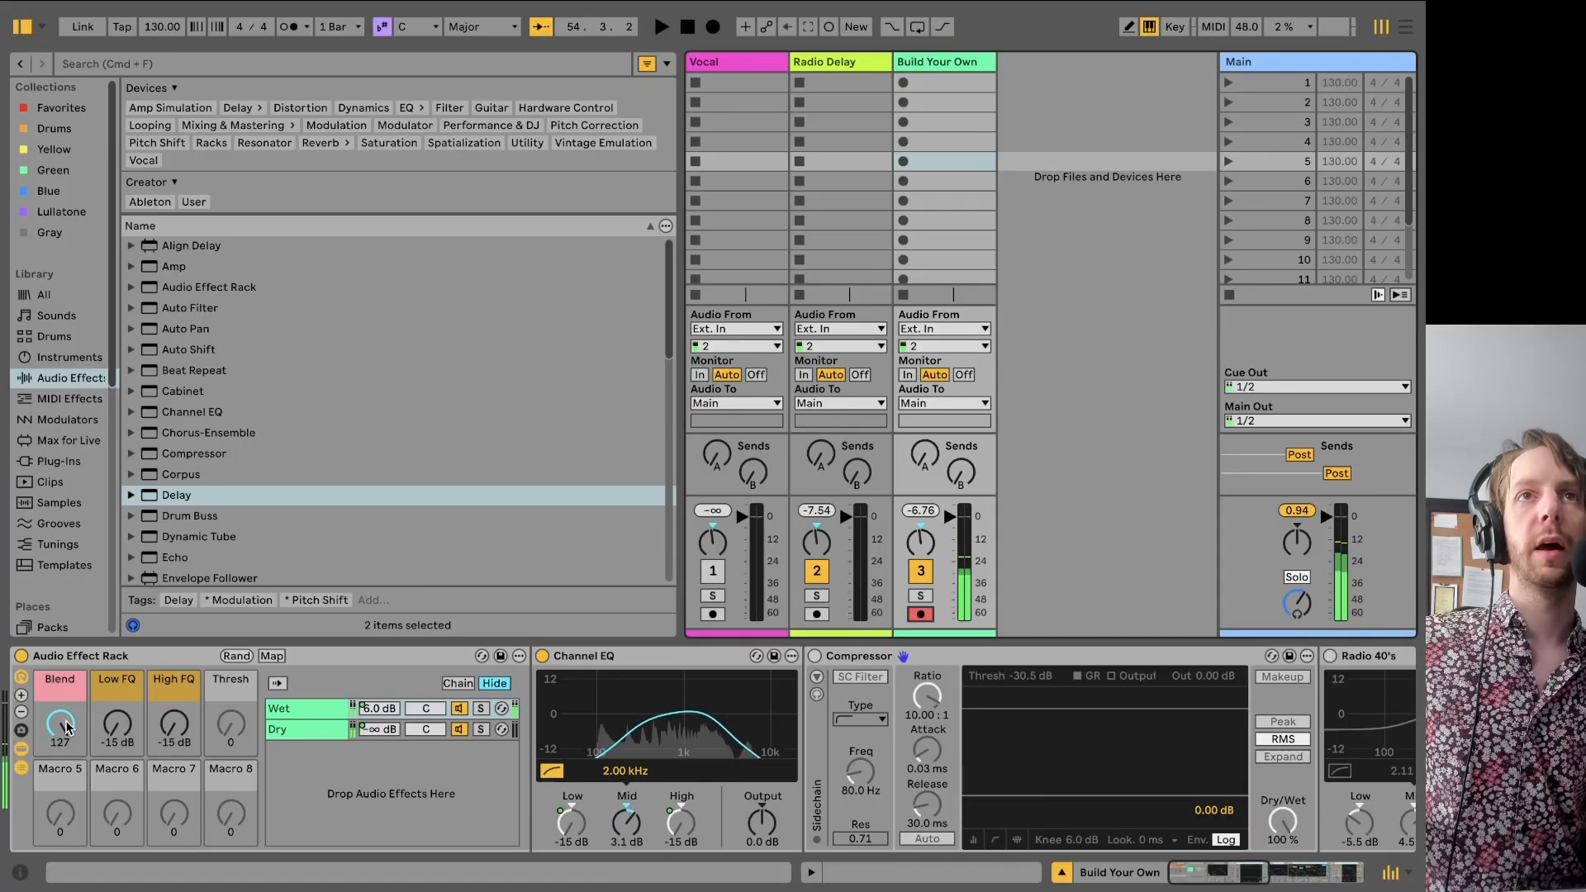
- Audition the Blend macro by sweeping it to 0 and back to 127, try Low FQ, and disarm the Build Your Own track
left_click_drag(66, 716, 66, 817)
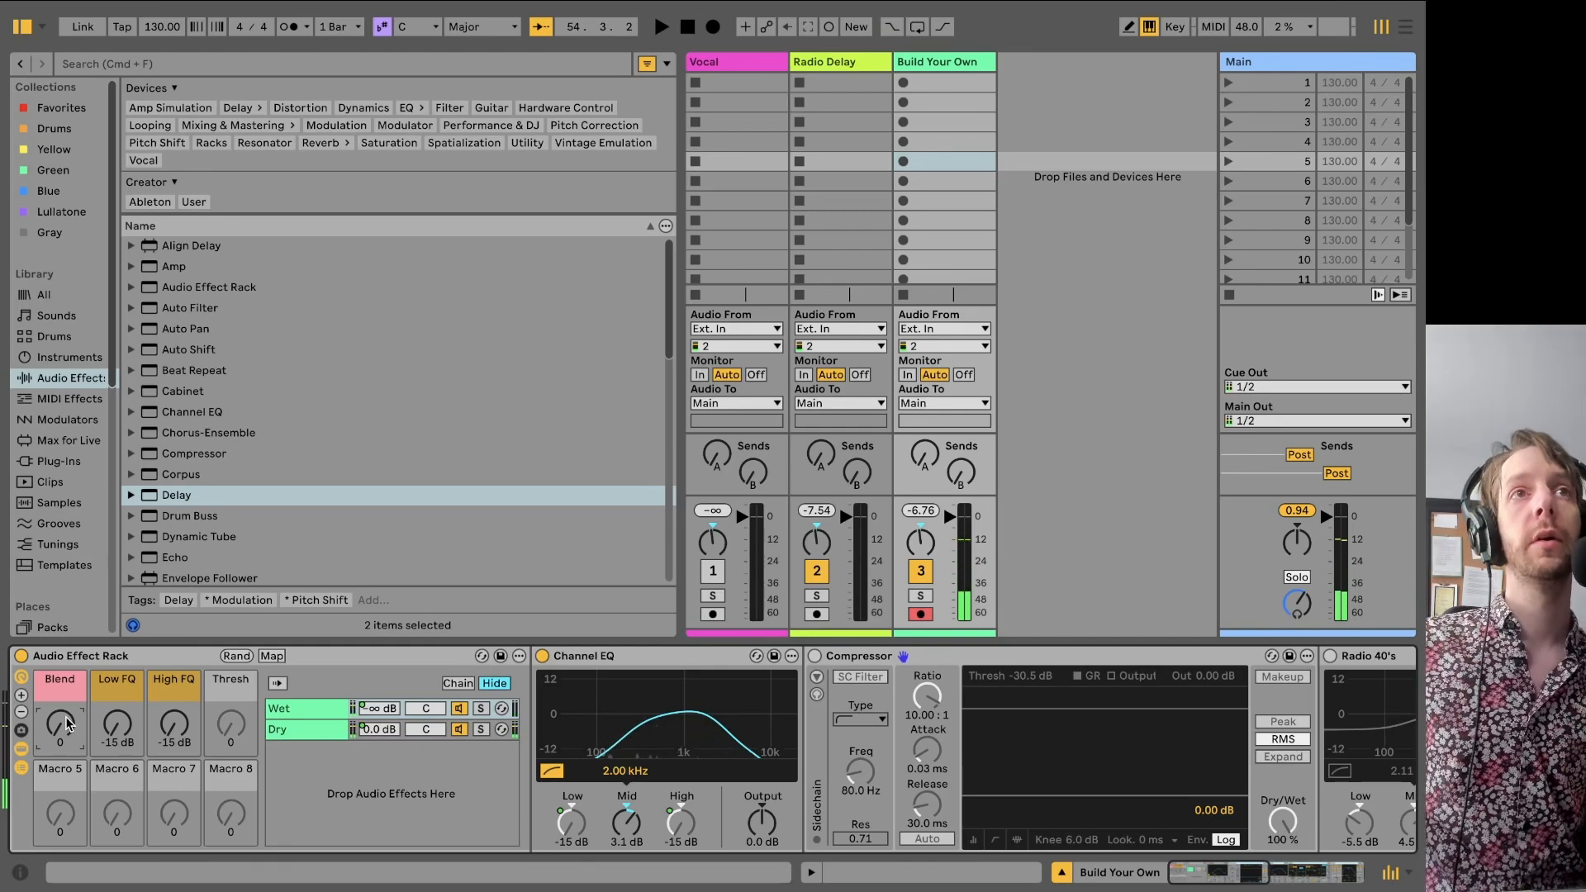
left_click_drag(66, 716, 66, 615)
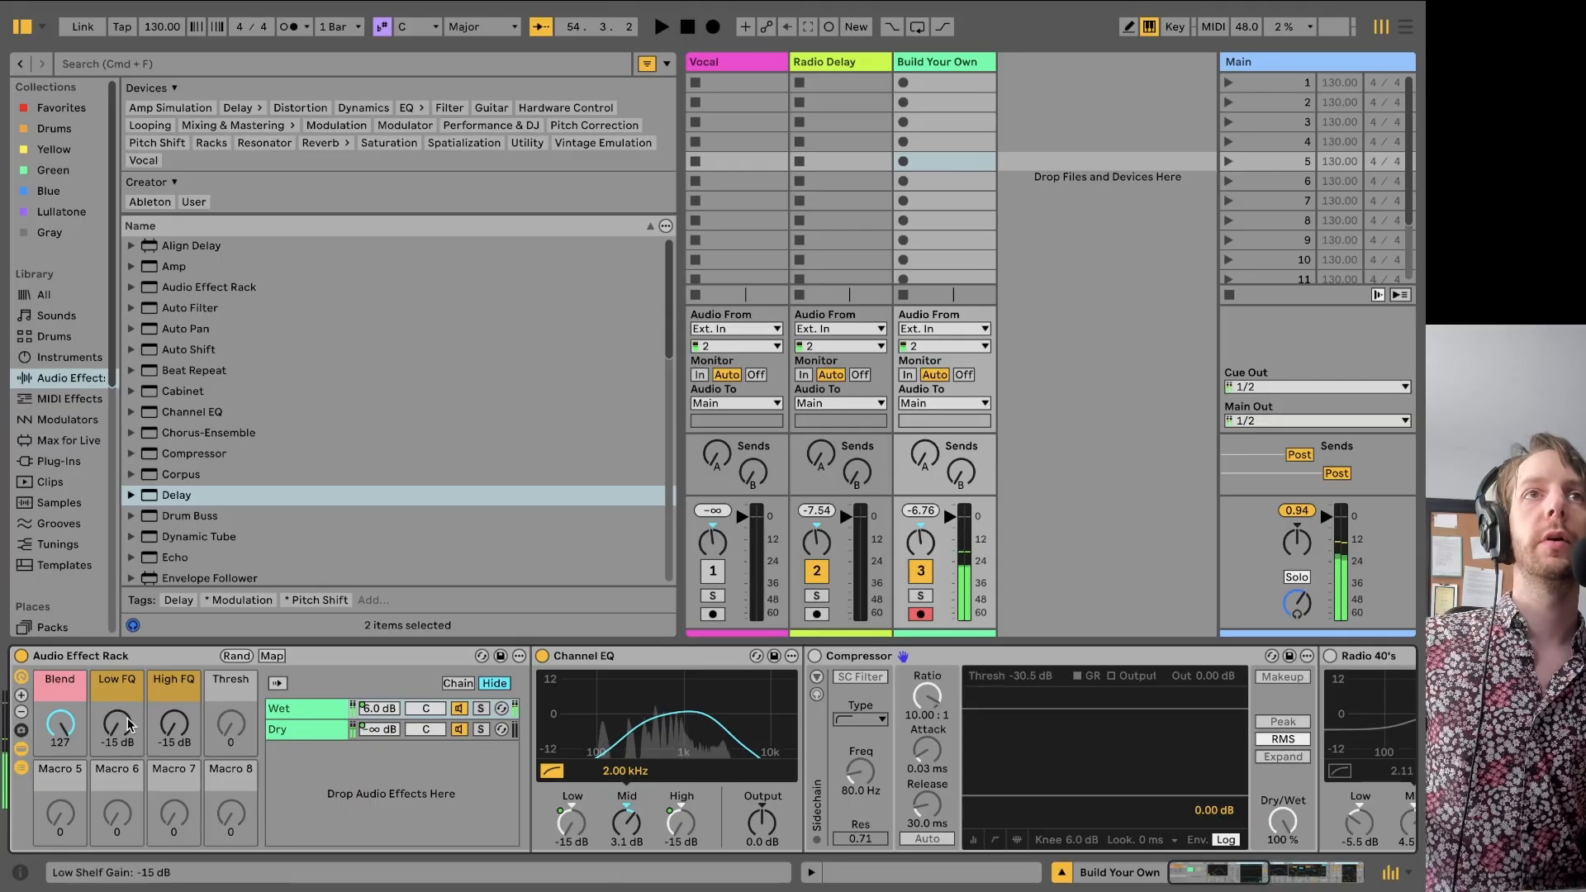
mouse_move(117, 724)
left_mouse_down()
mouse_move(117, 692)
mouse_move(130, 727)
left_mouse_up()
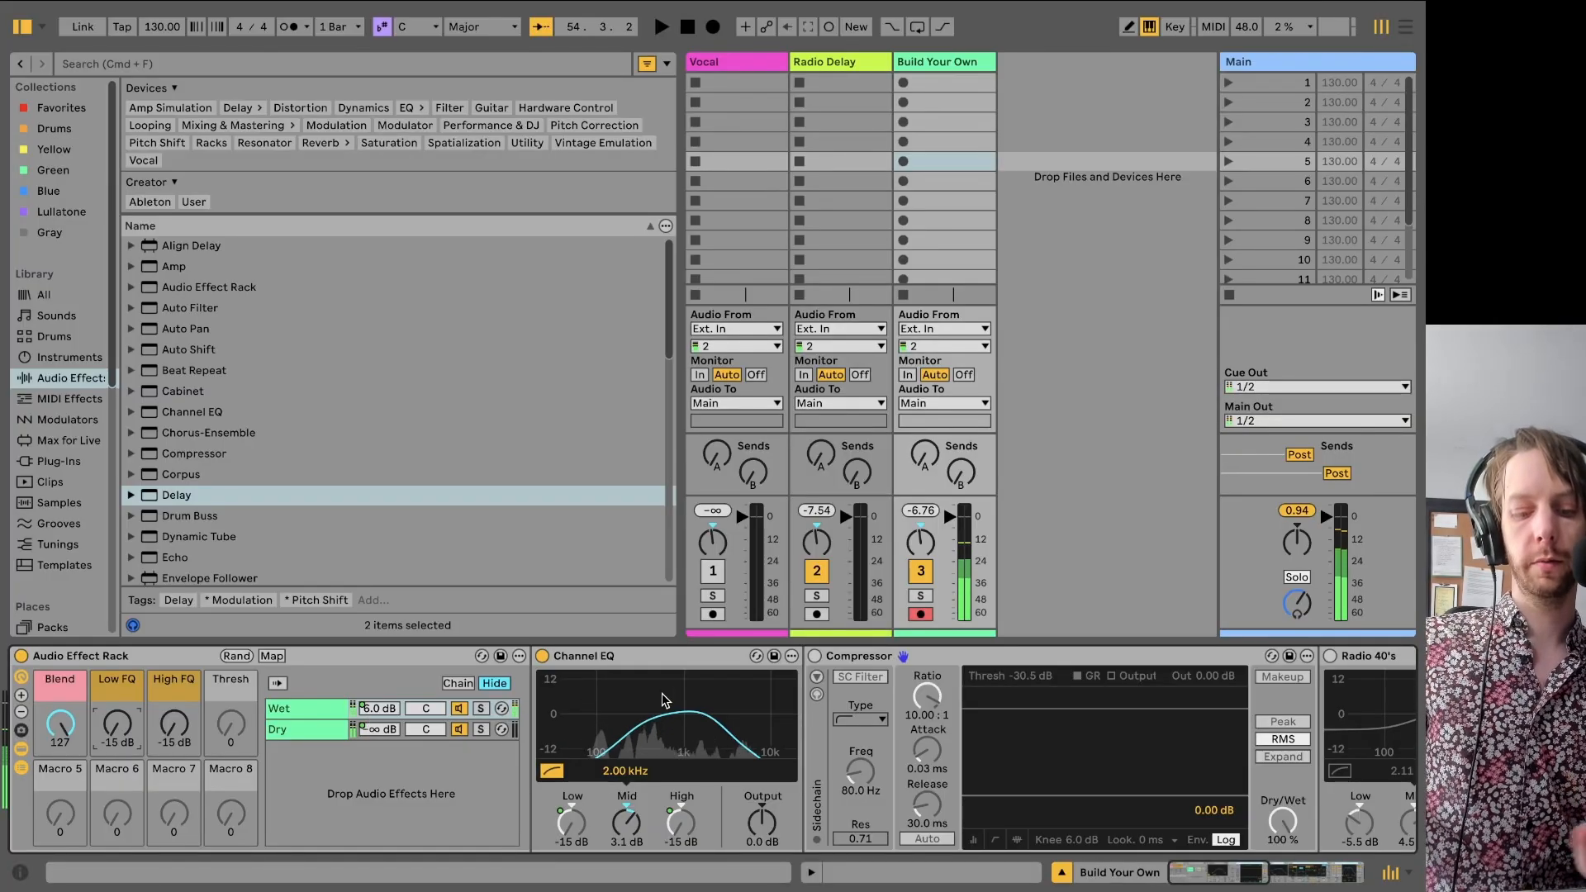
left_click(922, 615)
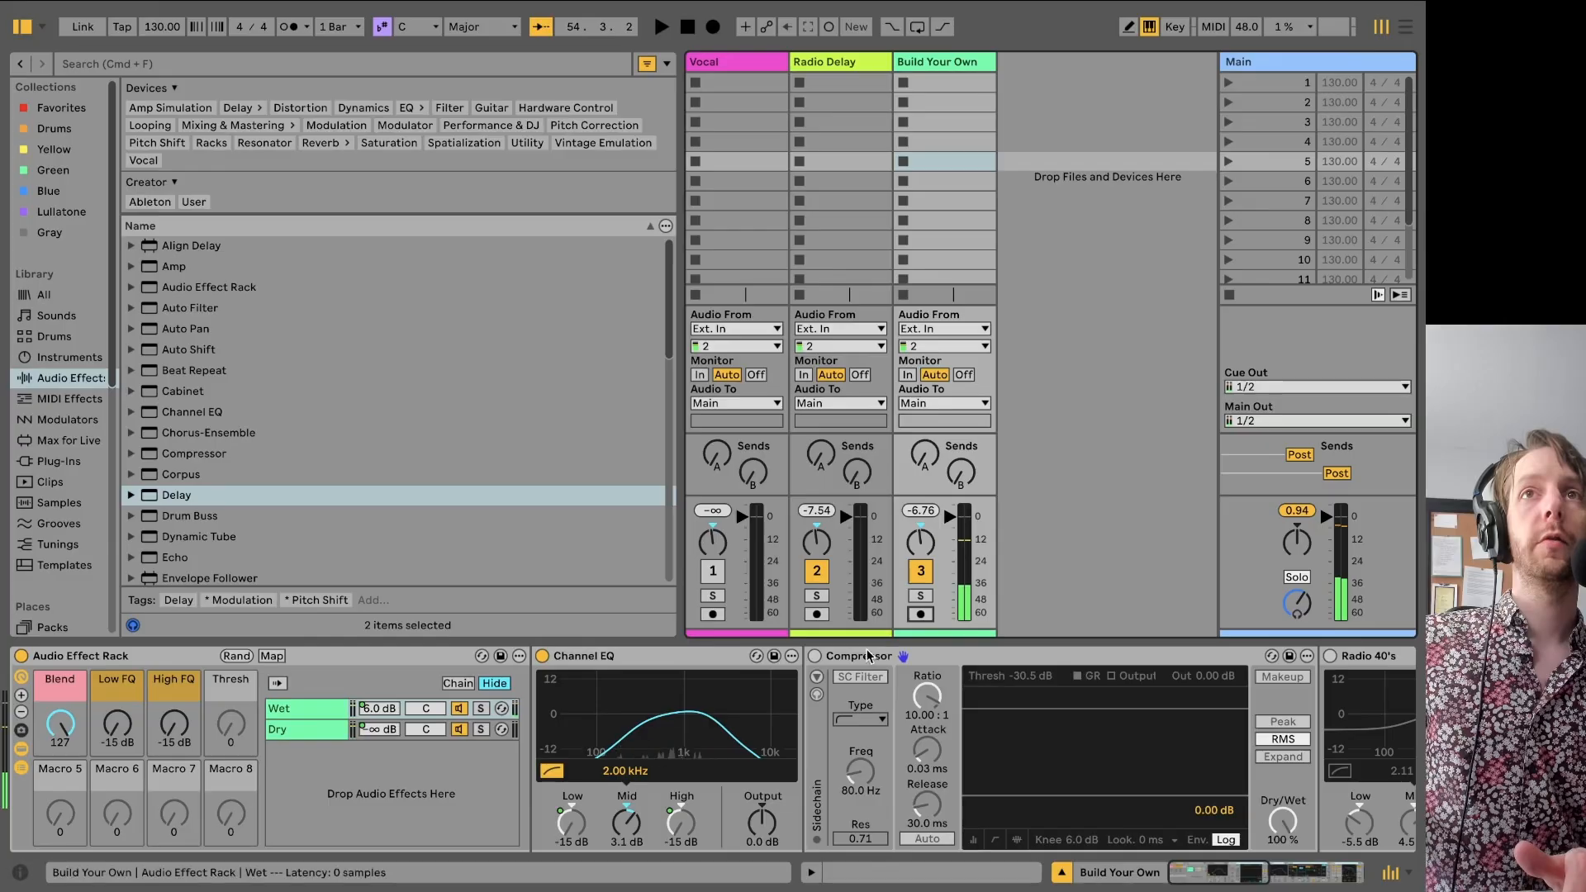
- Turn the Compressor back on and map its threshold to the Thresh macro
left_click(815, 656)
scroll(859, 671, "right", 5)
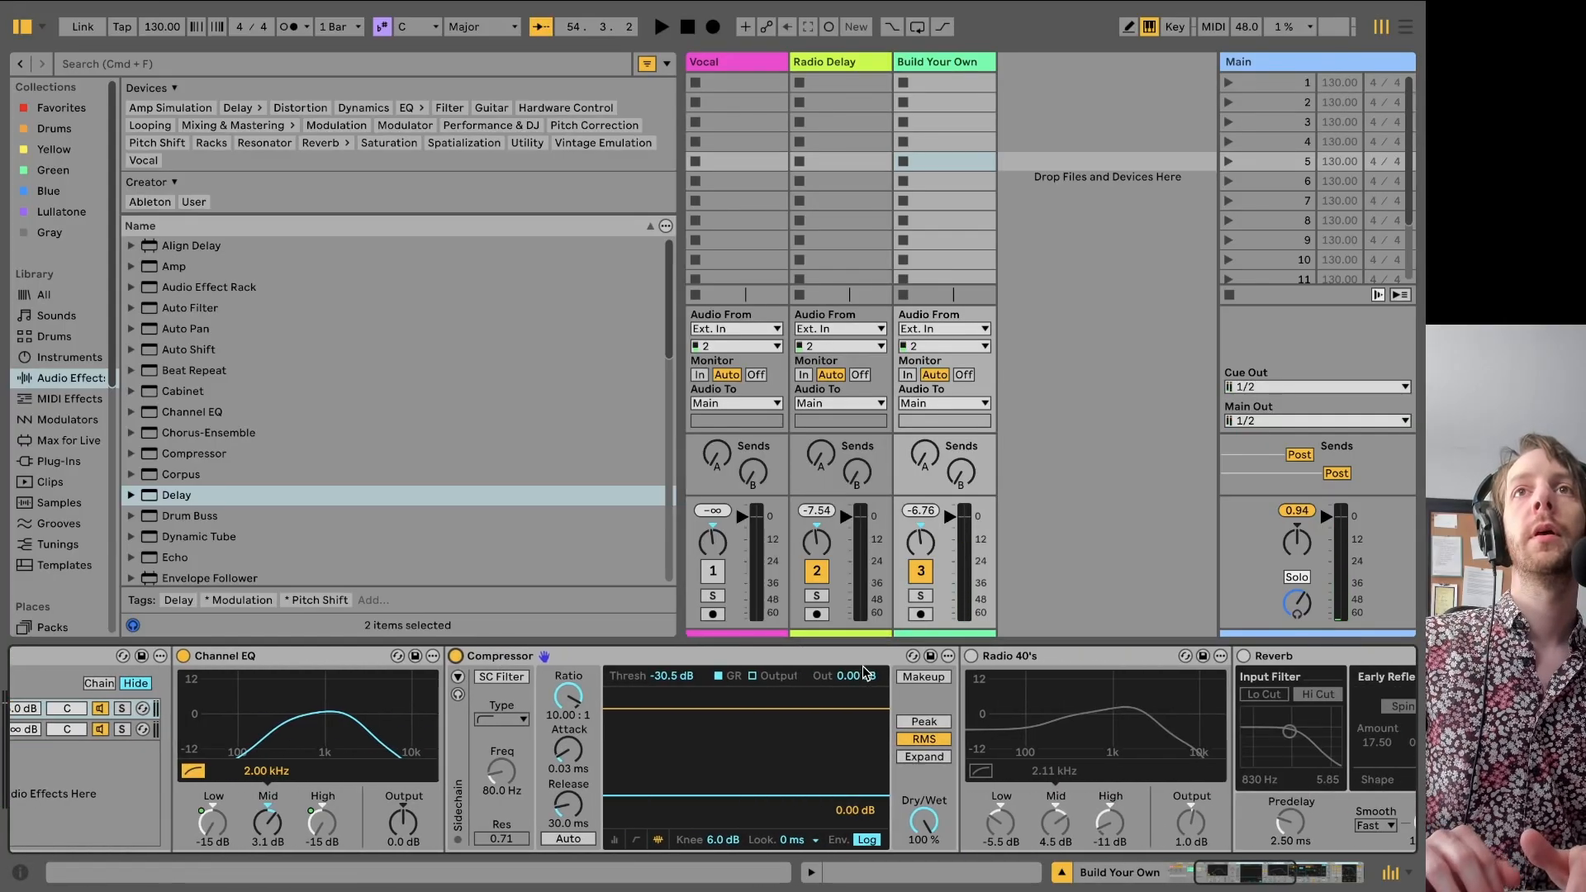
right_click(663, 675)
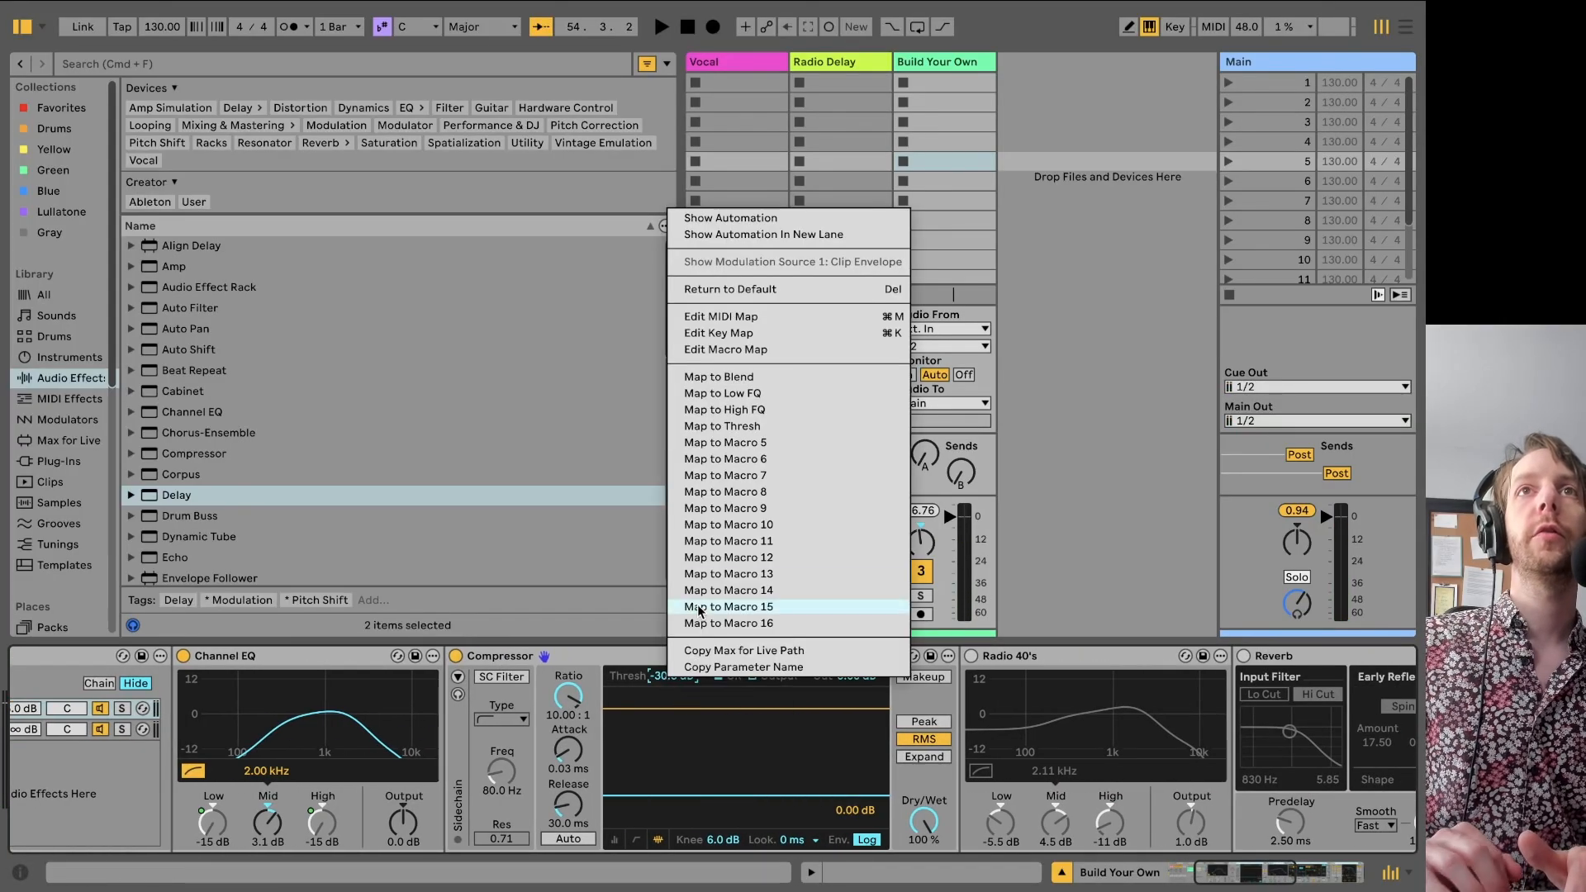
left_click(722, 426)
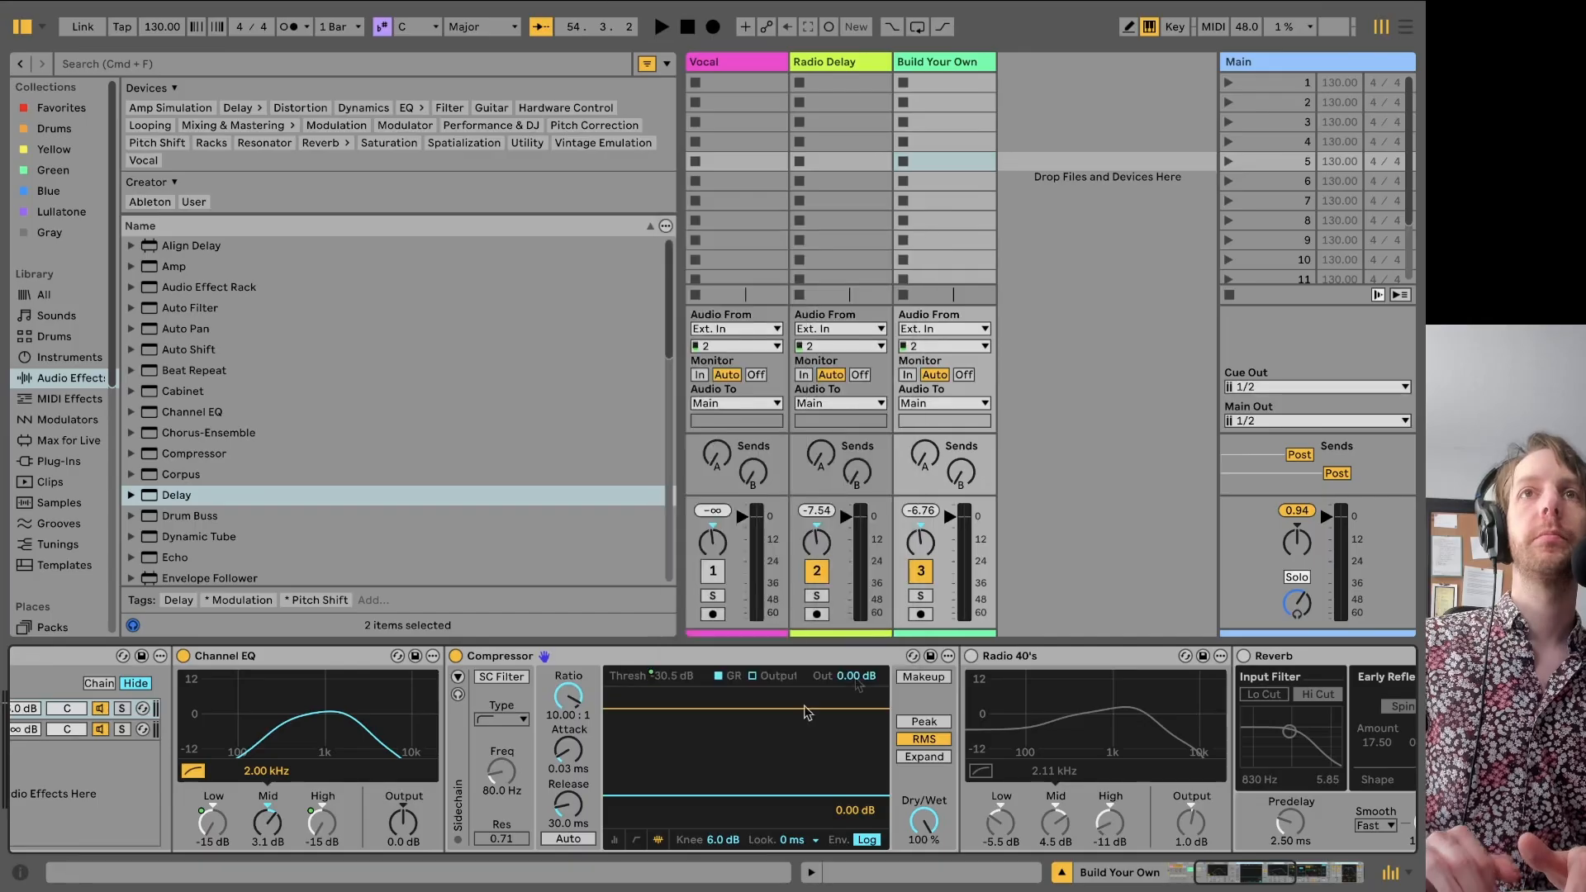
- Arm the Build Your Own track, sweep the Thresh macro down to -inf dB, and set it to -12.3 dB
scroll(856, 684, "left", 3)
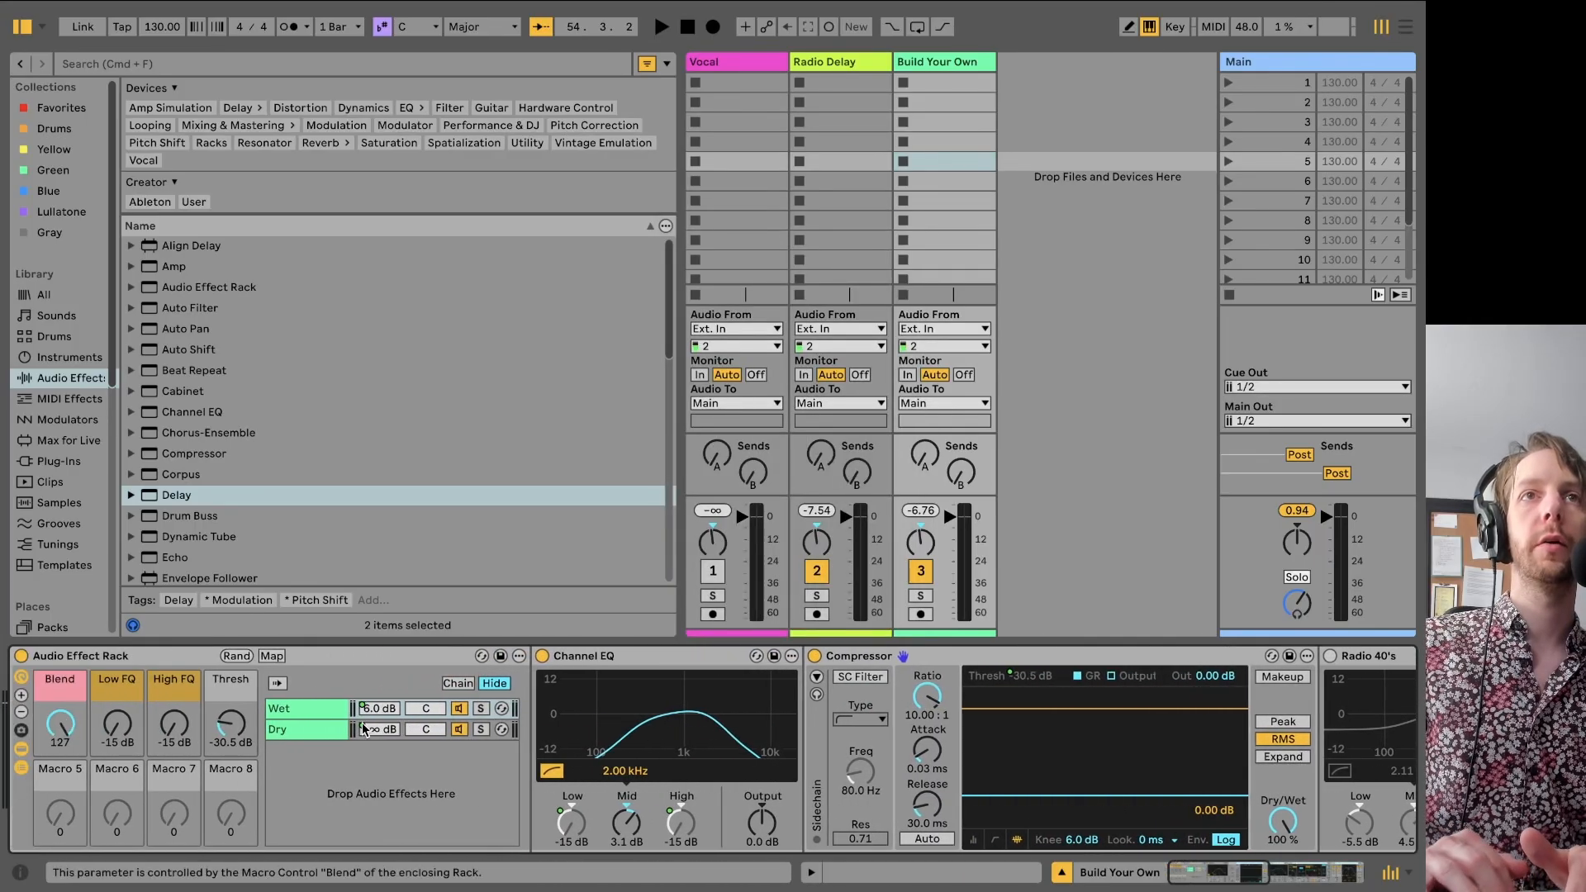
scroll(374, 717, "right", 6)
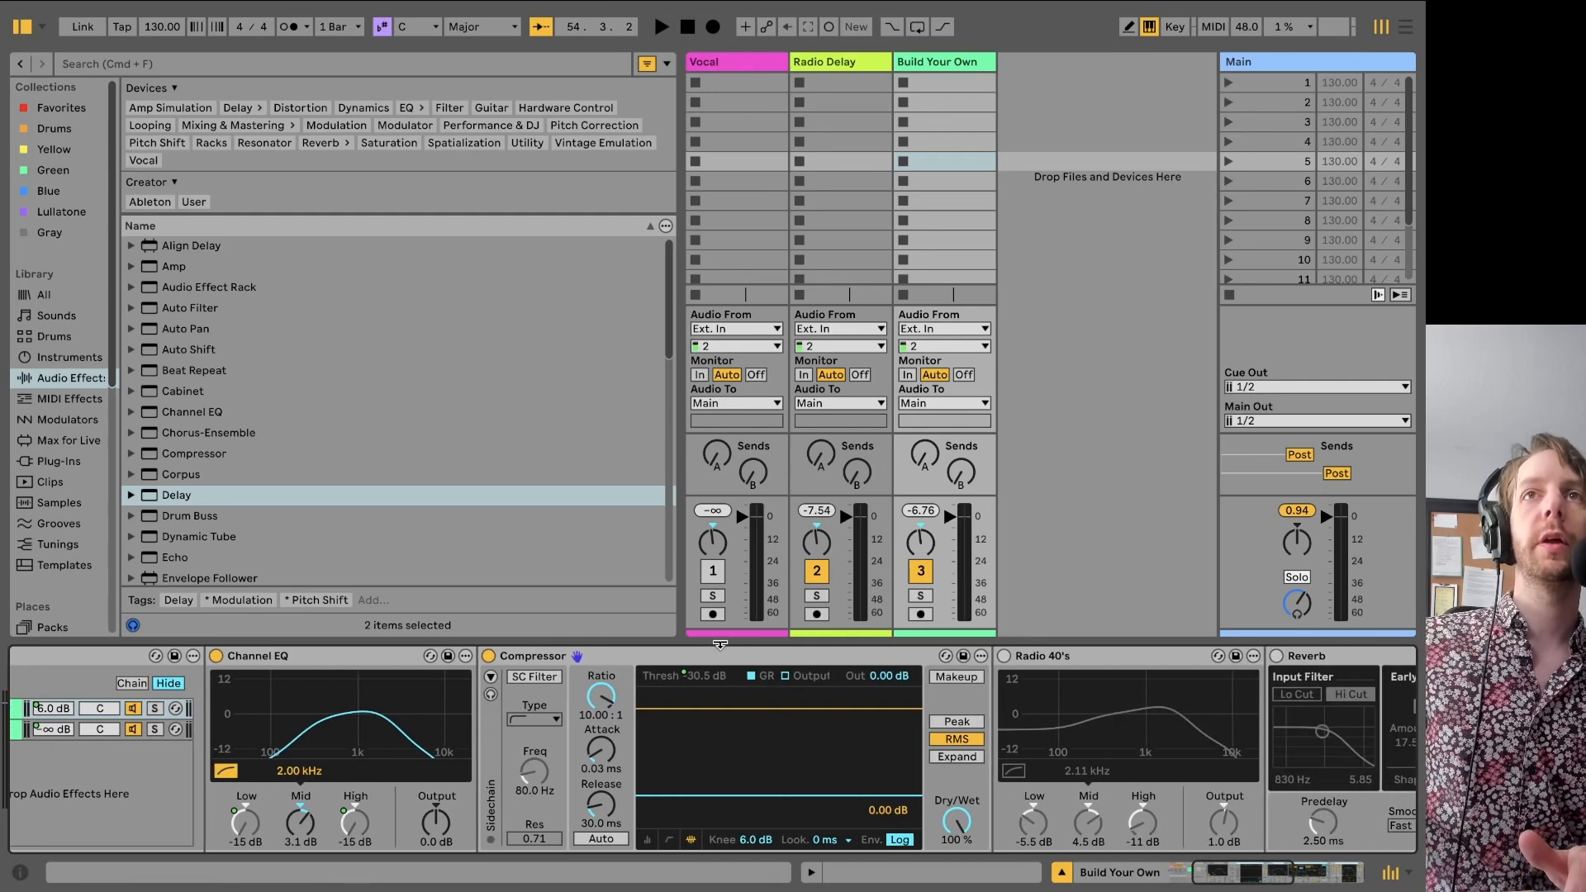
left_click(922, 616)
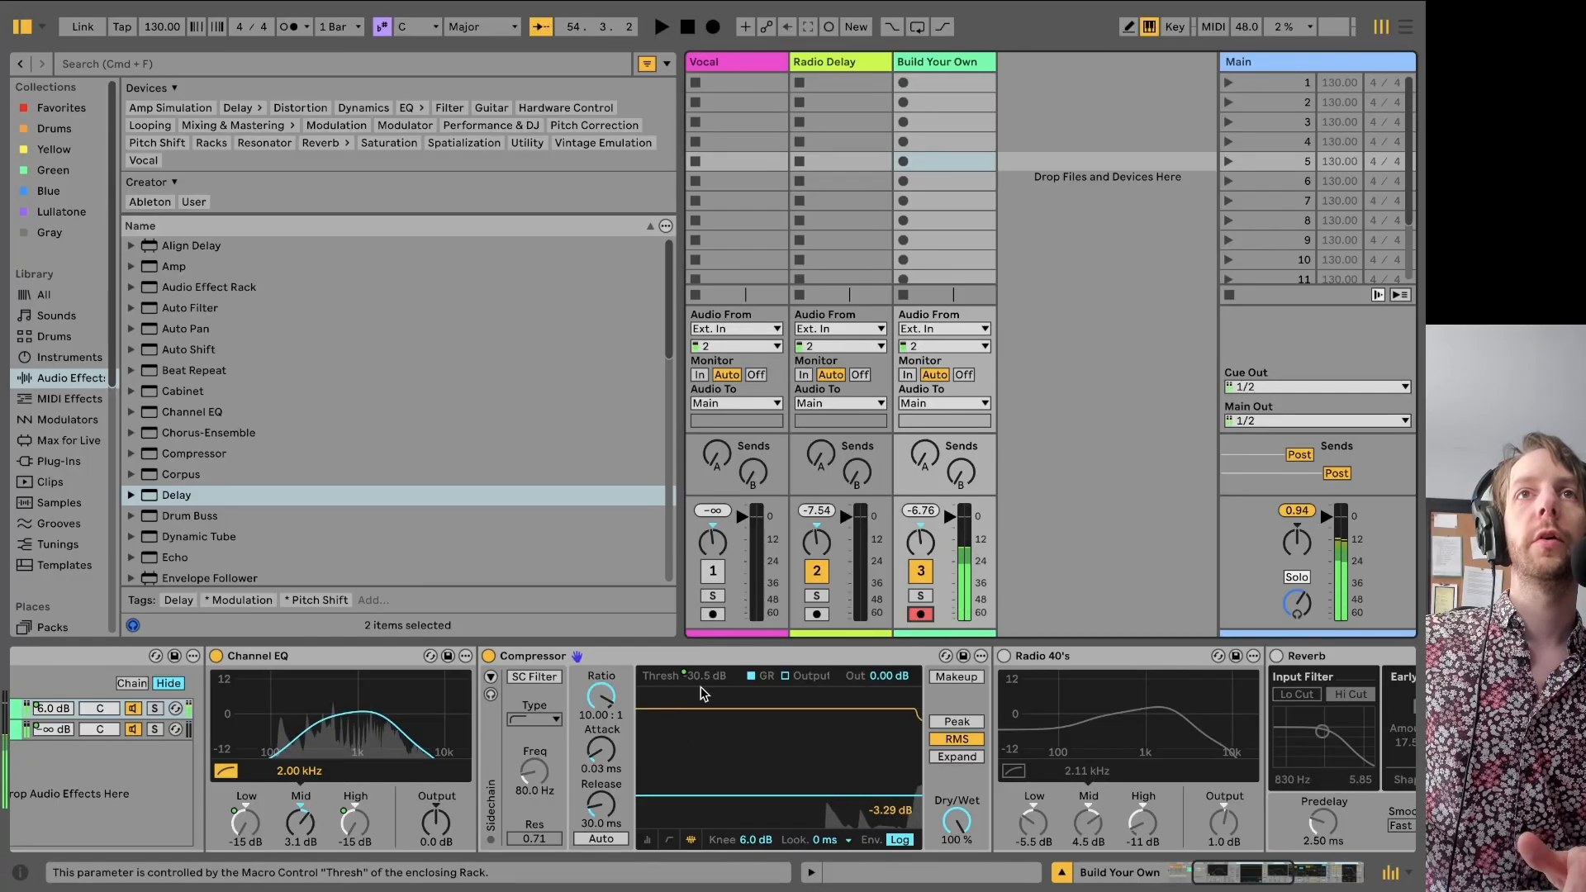
scroll(420, 766, "left", 6)
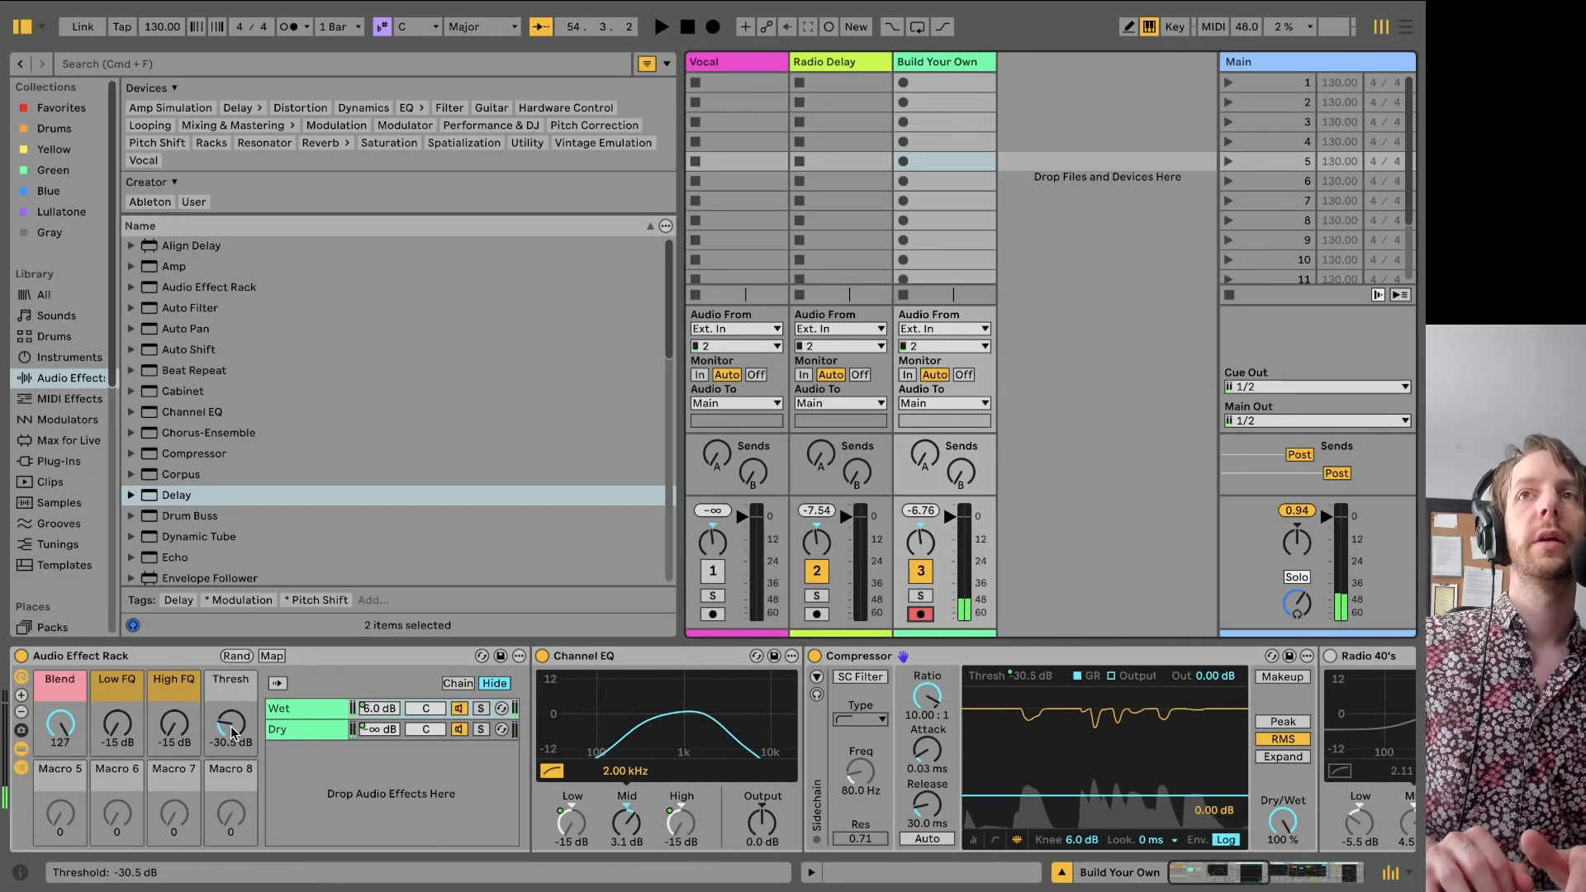
left_click_drag(244, 741, 244, 875)
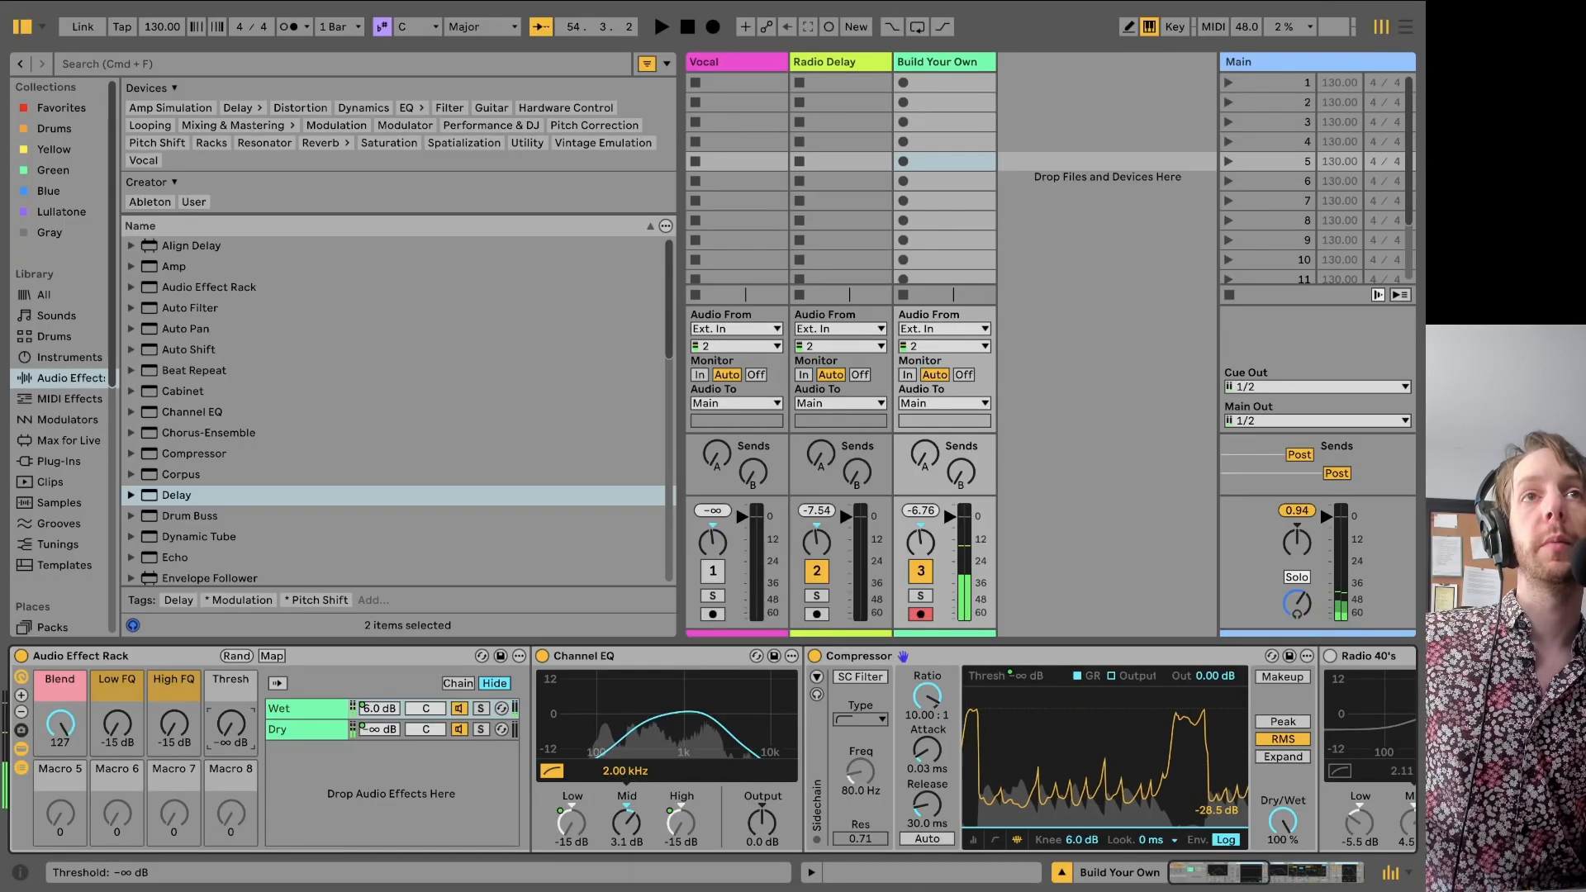
left_click_drag(231, 724, 230, 676)
left_click_drag(225, 741, 225, 733)
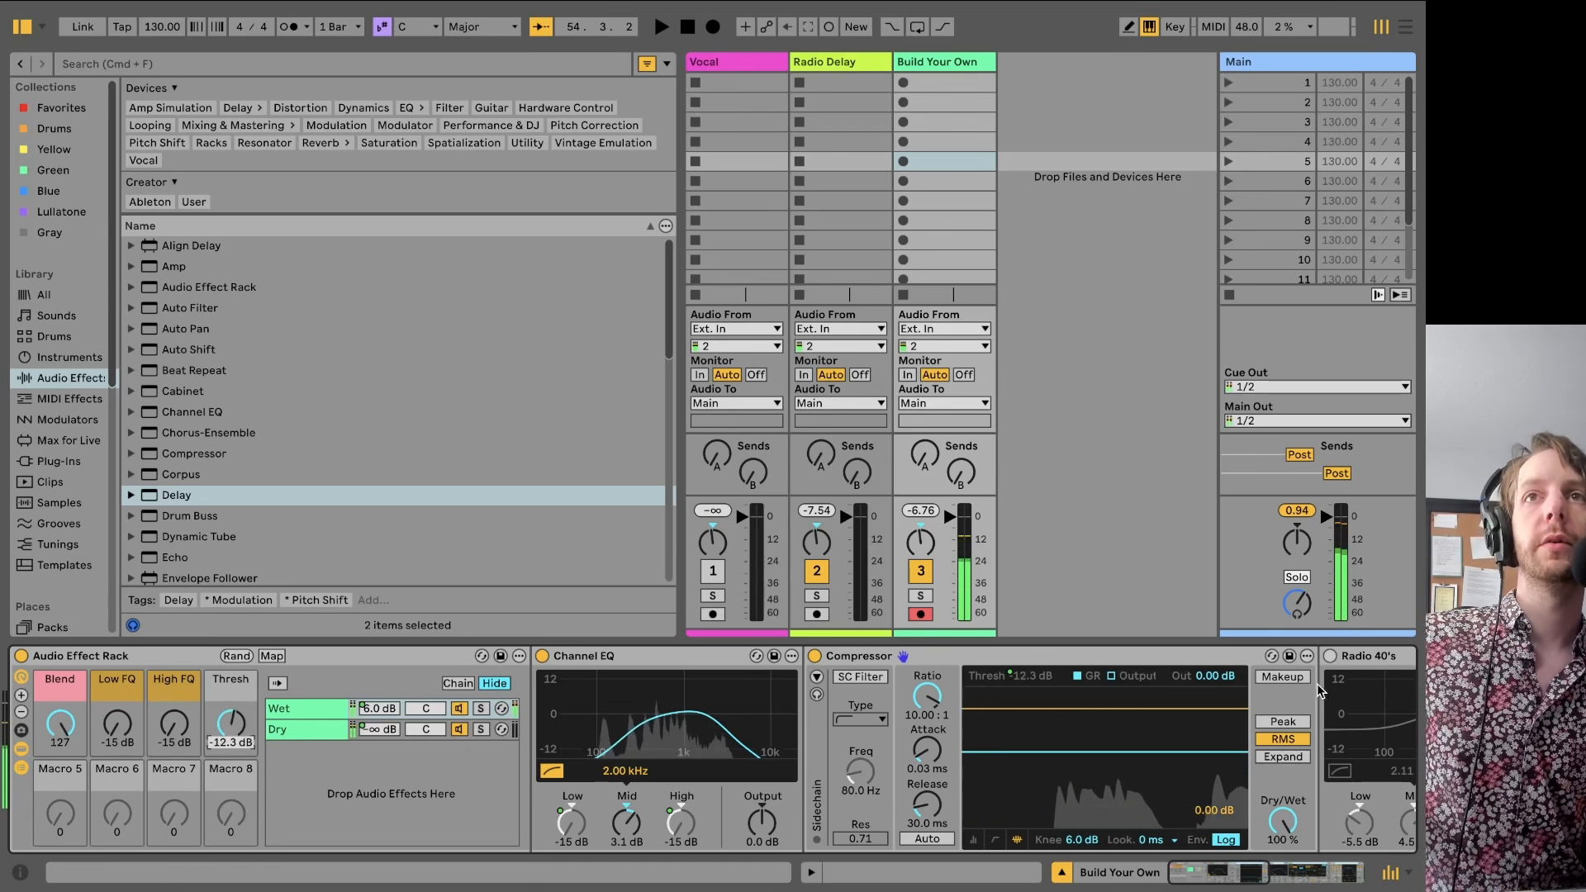
- Audition the Compressor's Makeup by switching it on and off, and try its ratio, leaving it at 10:1
left_click(1282, 677)
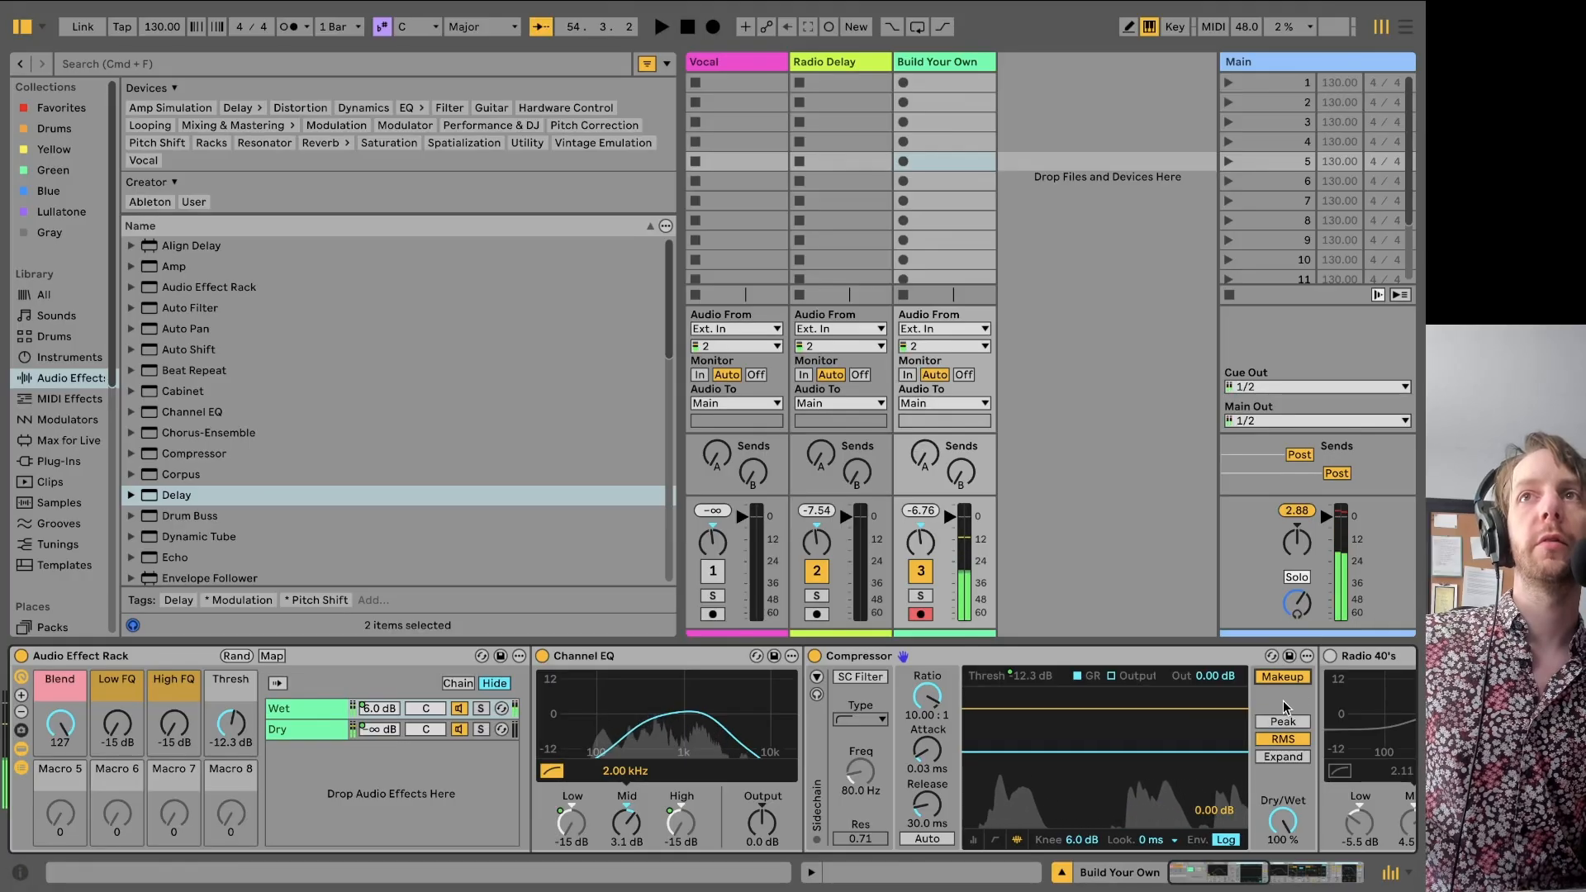
left_click(1287, 677)
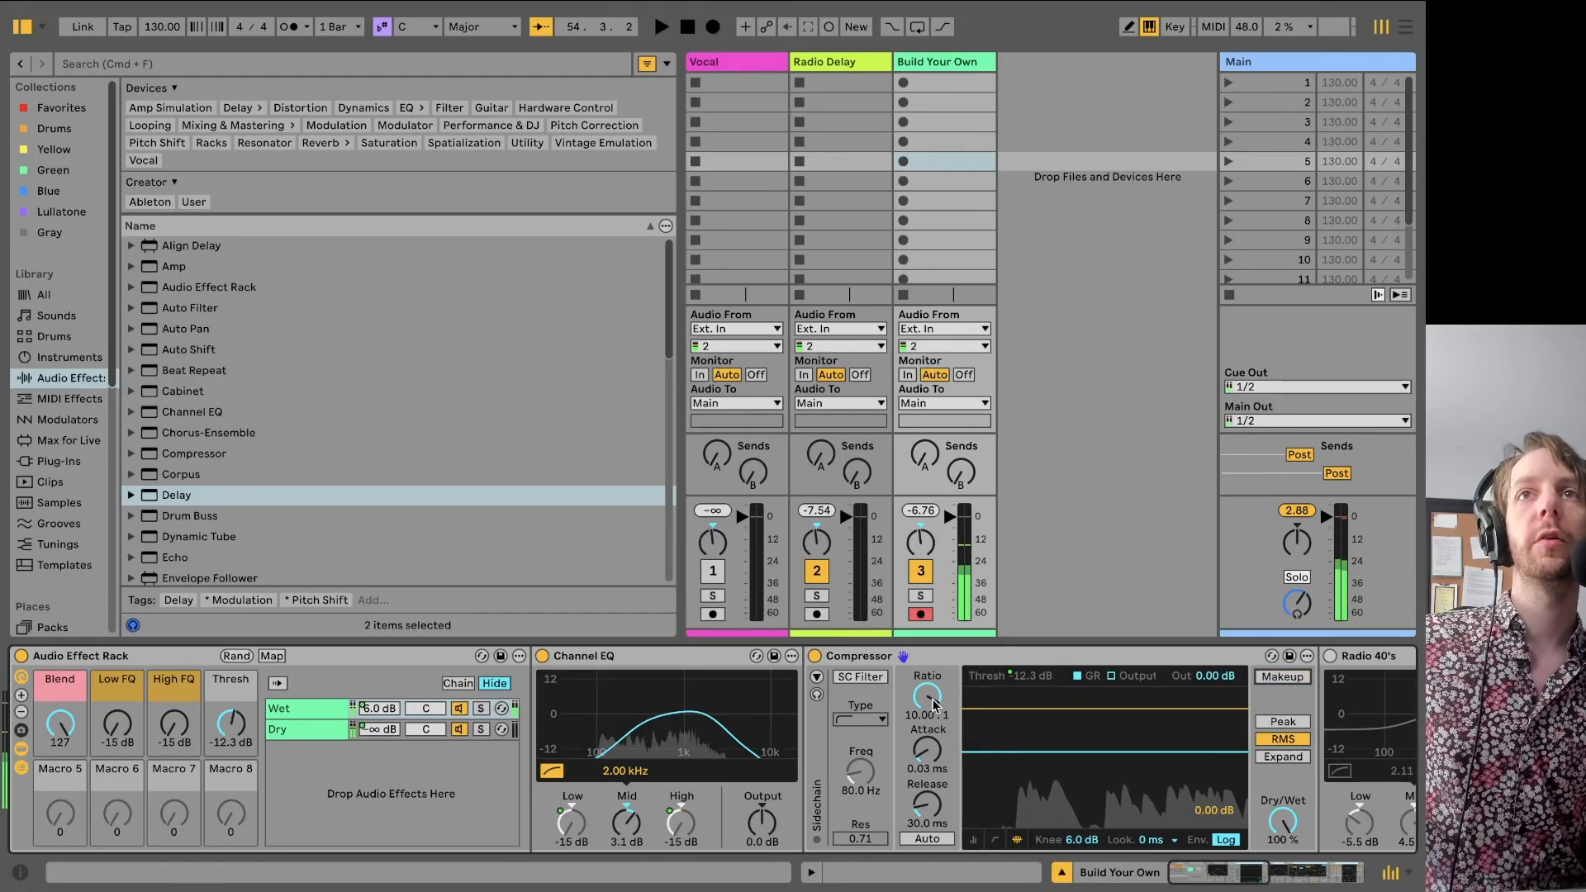
left_click_drag(927, 696, 926, 758)
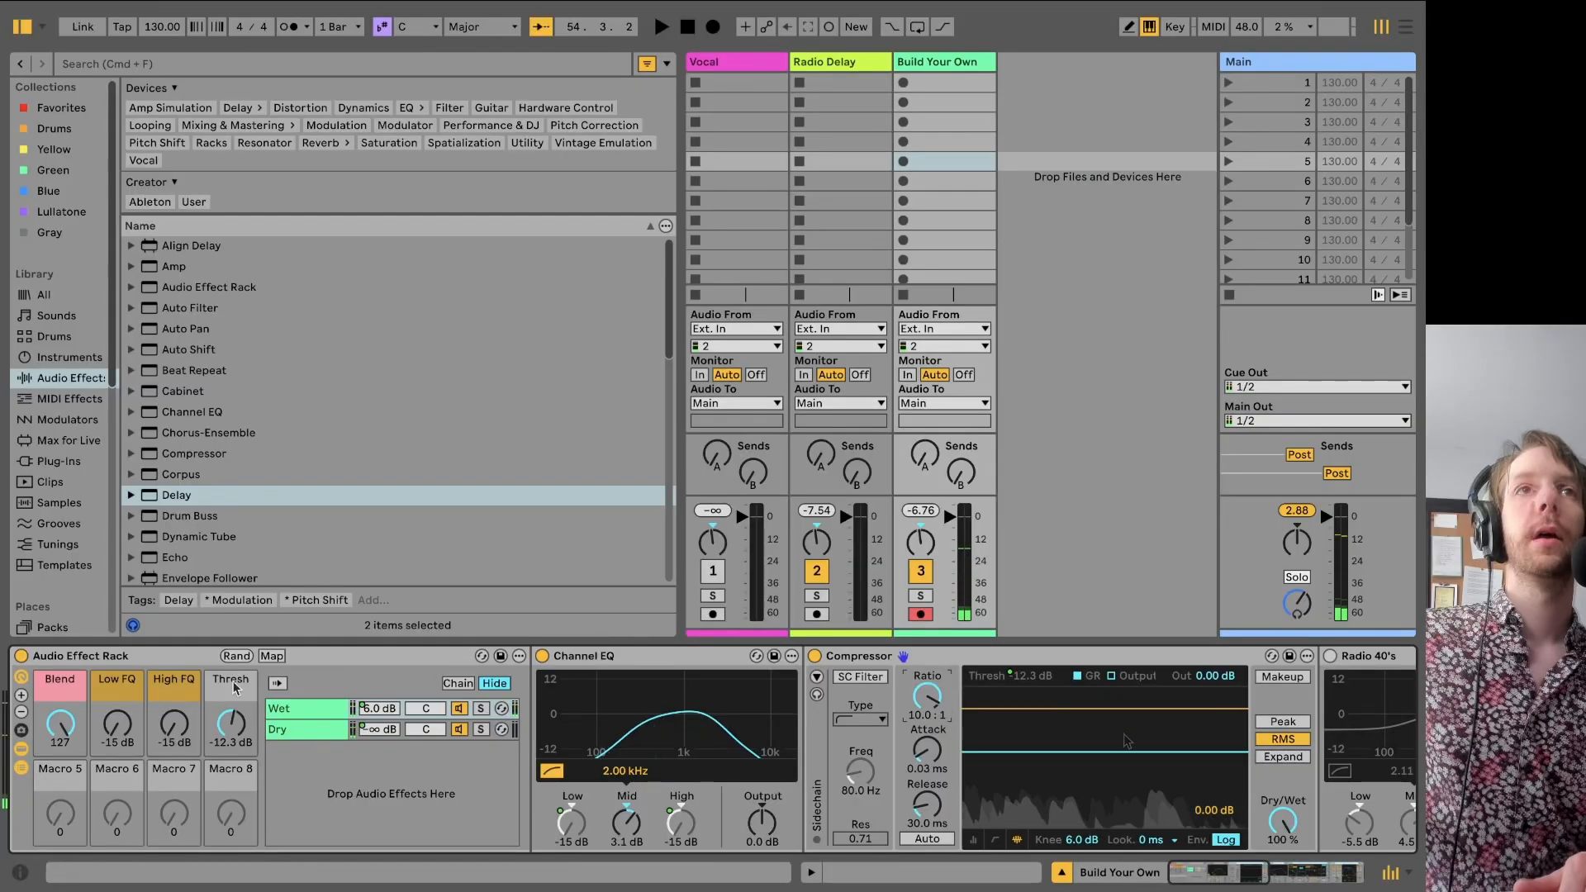
- Color the Thresh macro blue and disarm the Build Your Own track
right_click(234, 687)
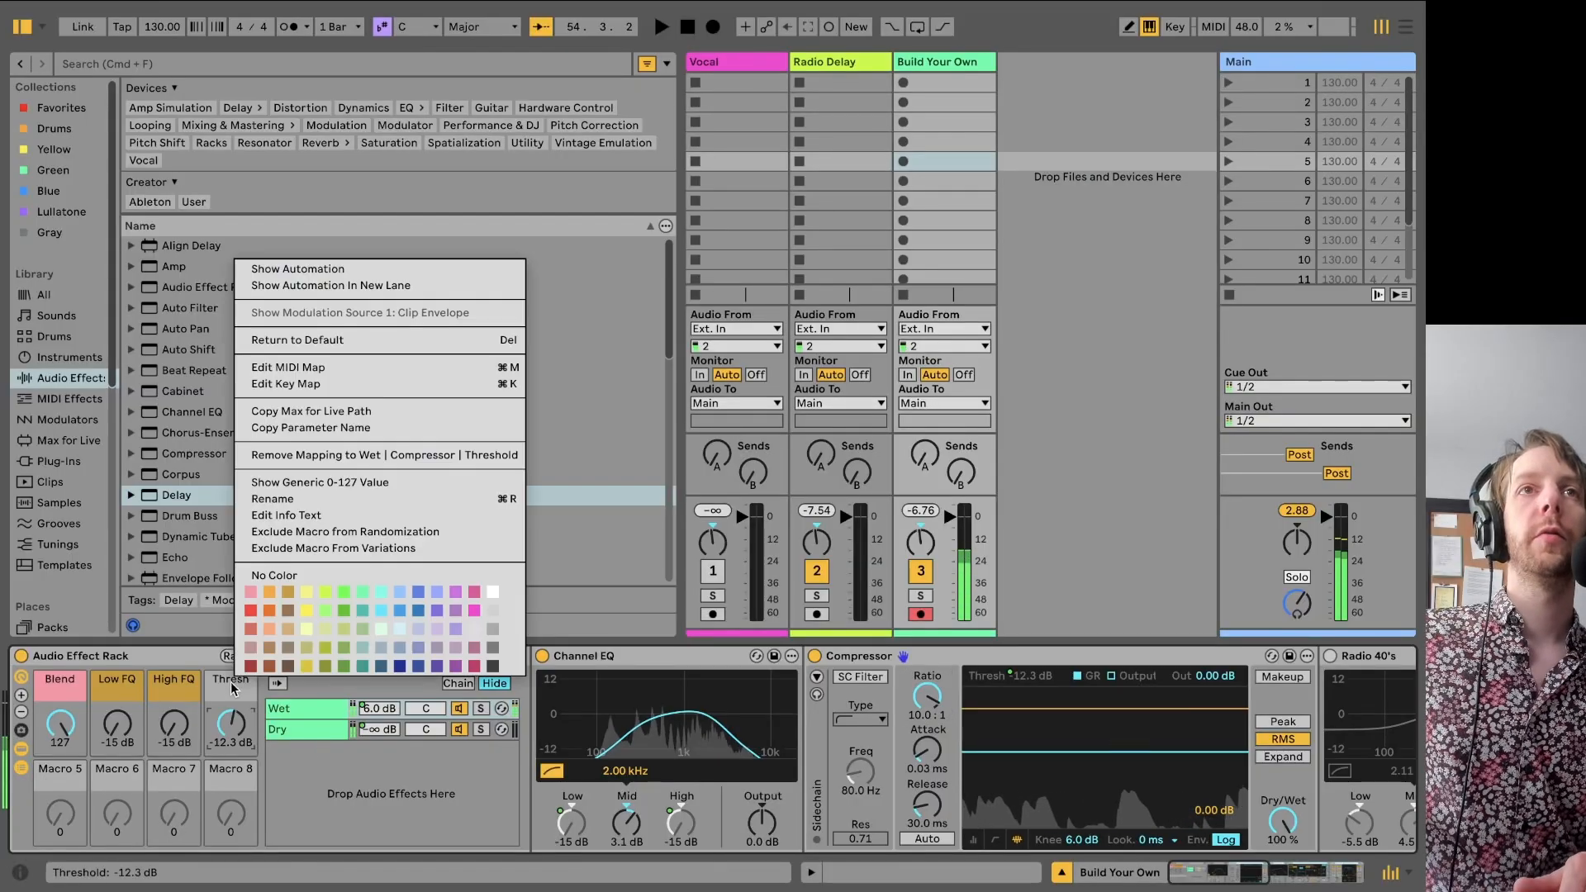
left_click(424, 592)
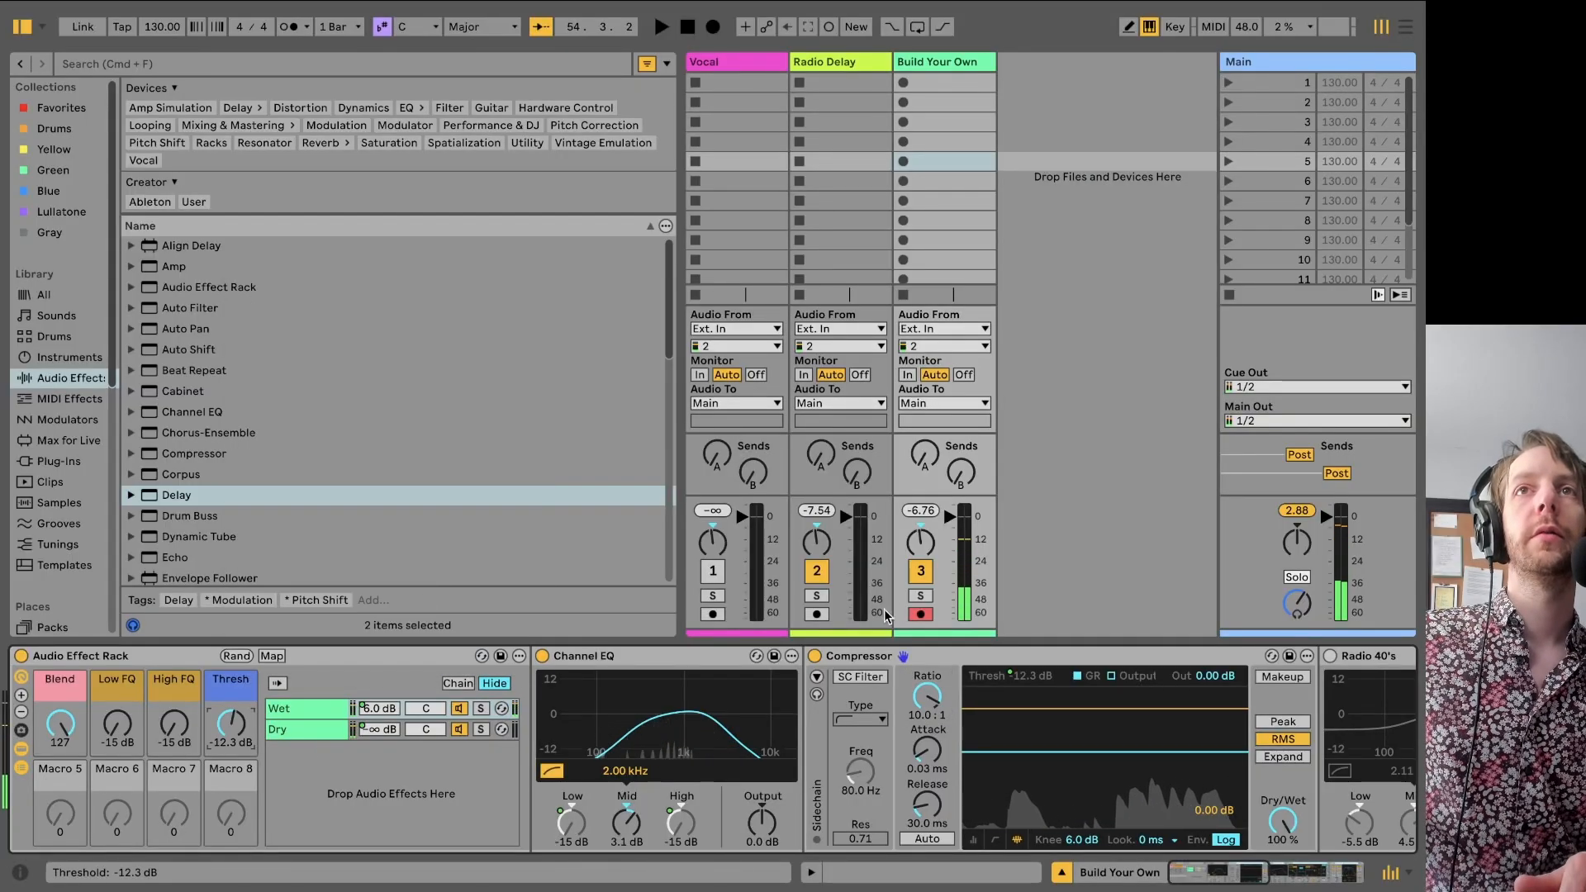
left_click(920, 614)
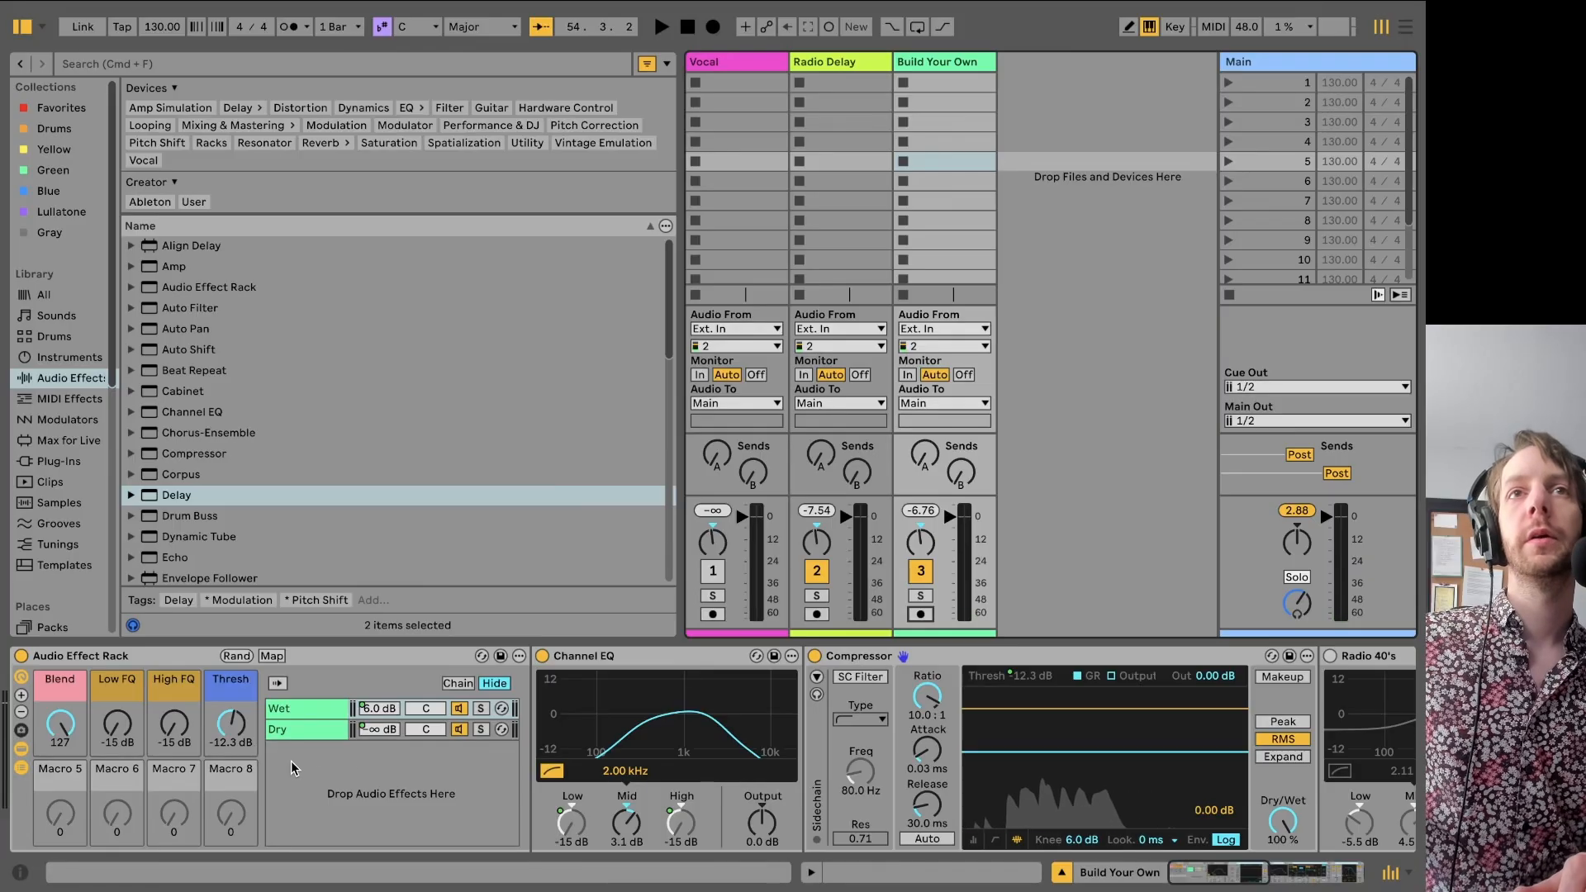
- Rename macros 5 to 8 as Delay, Feedbck, Div and Reverb
right_click(54, 777)
left_click(57, 790)
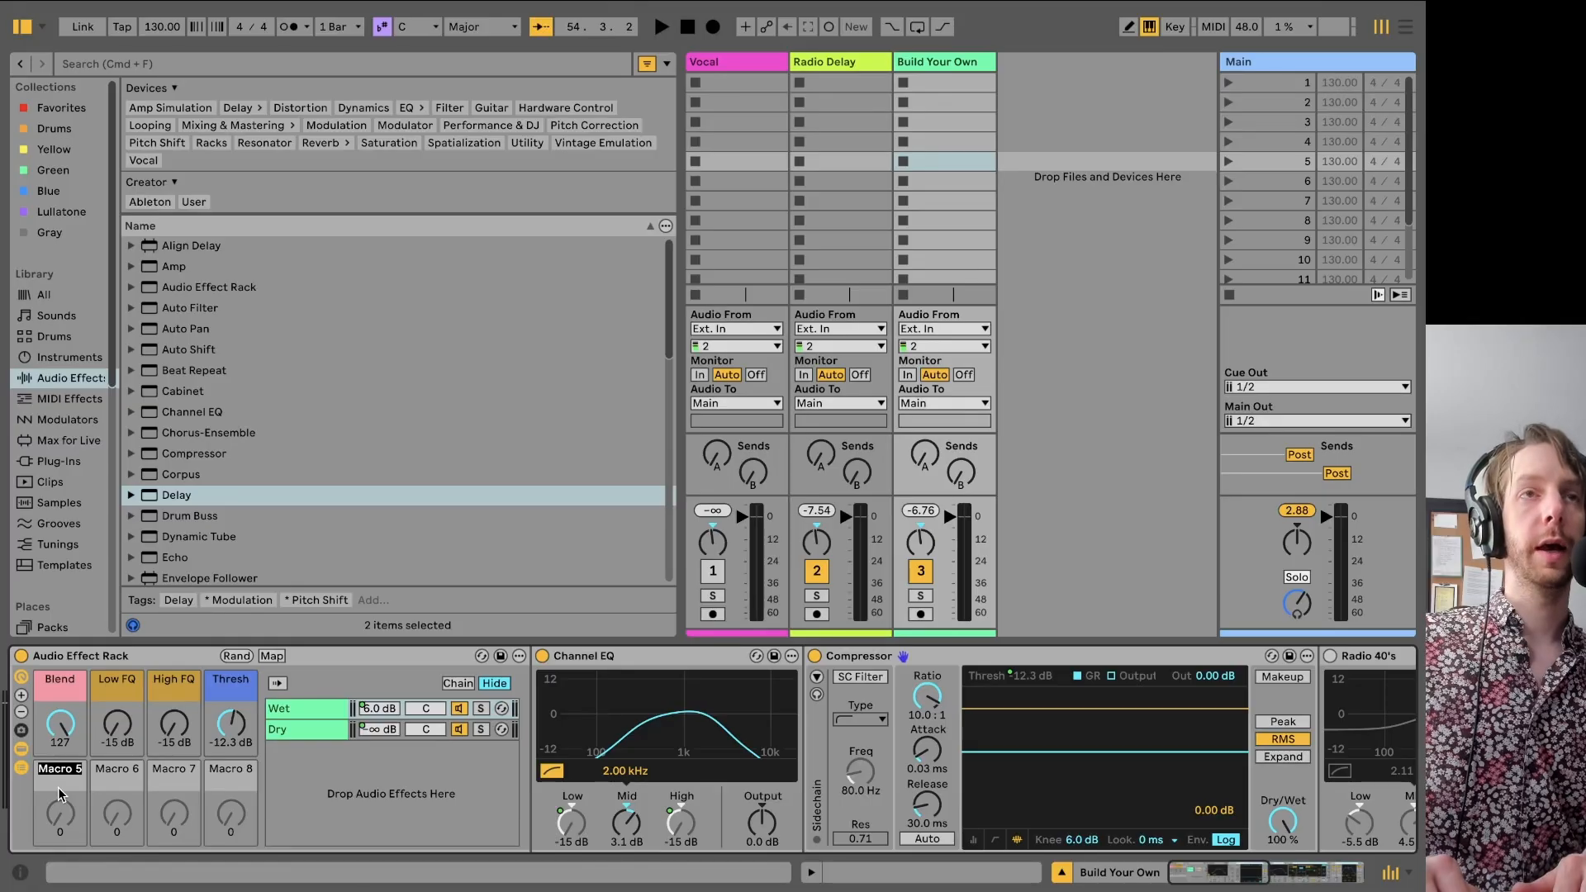
type("Delay")
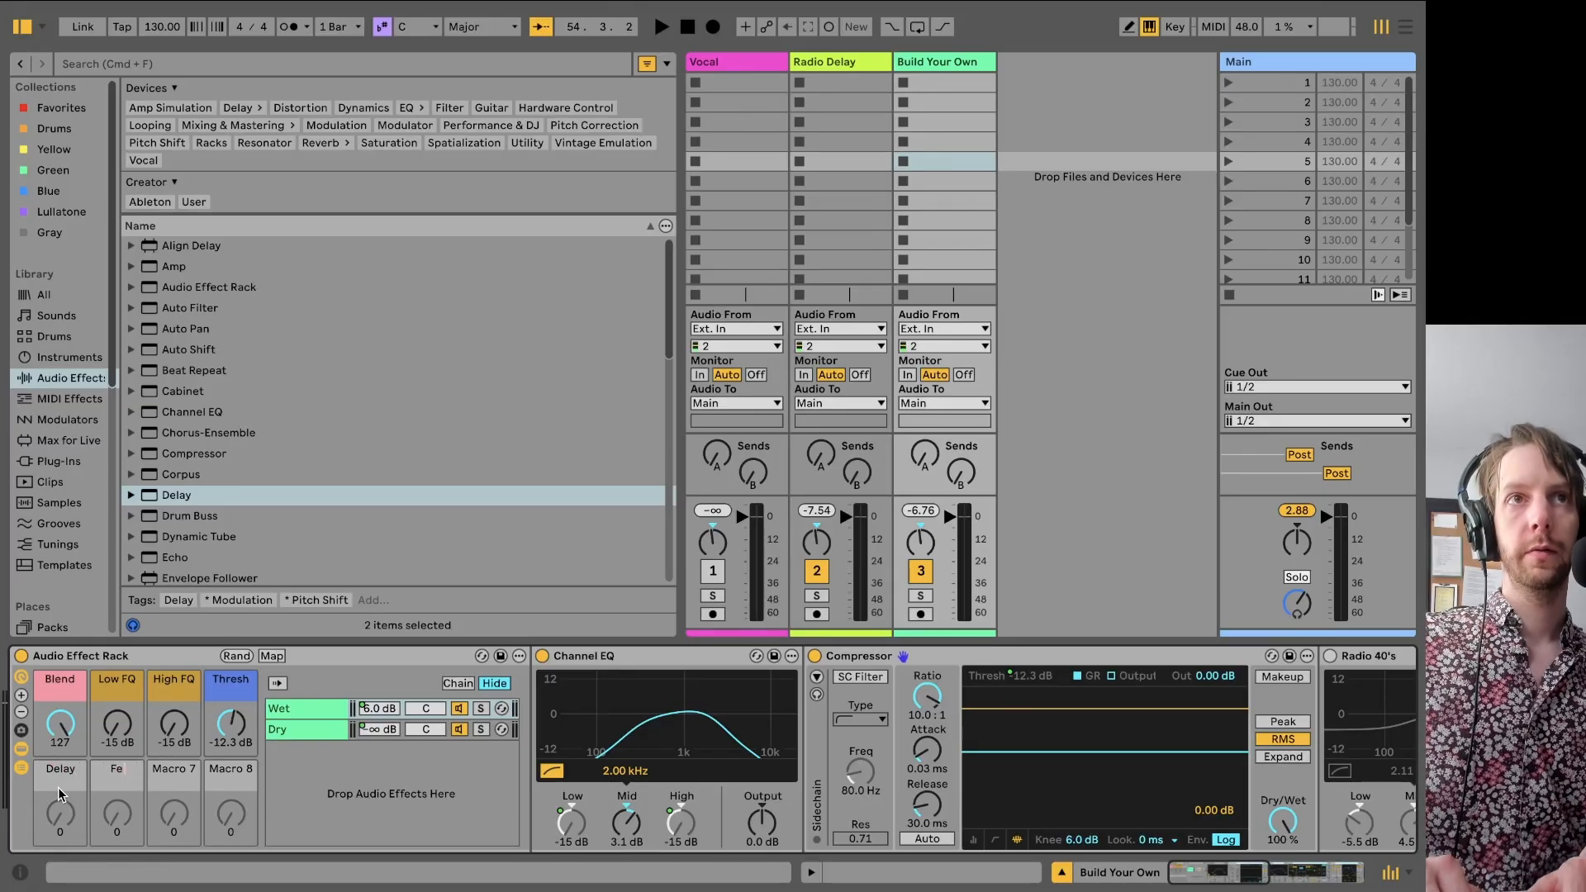
type("Feef")
key("BackSpace")
type("dbk")
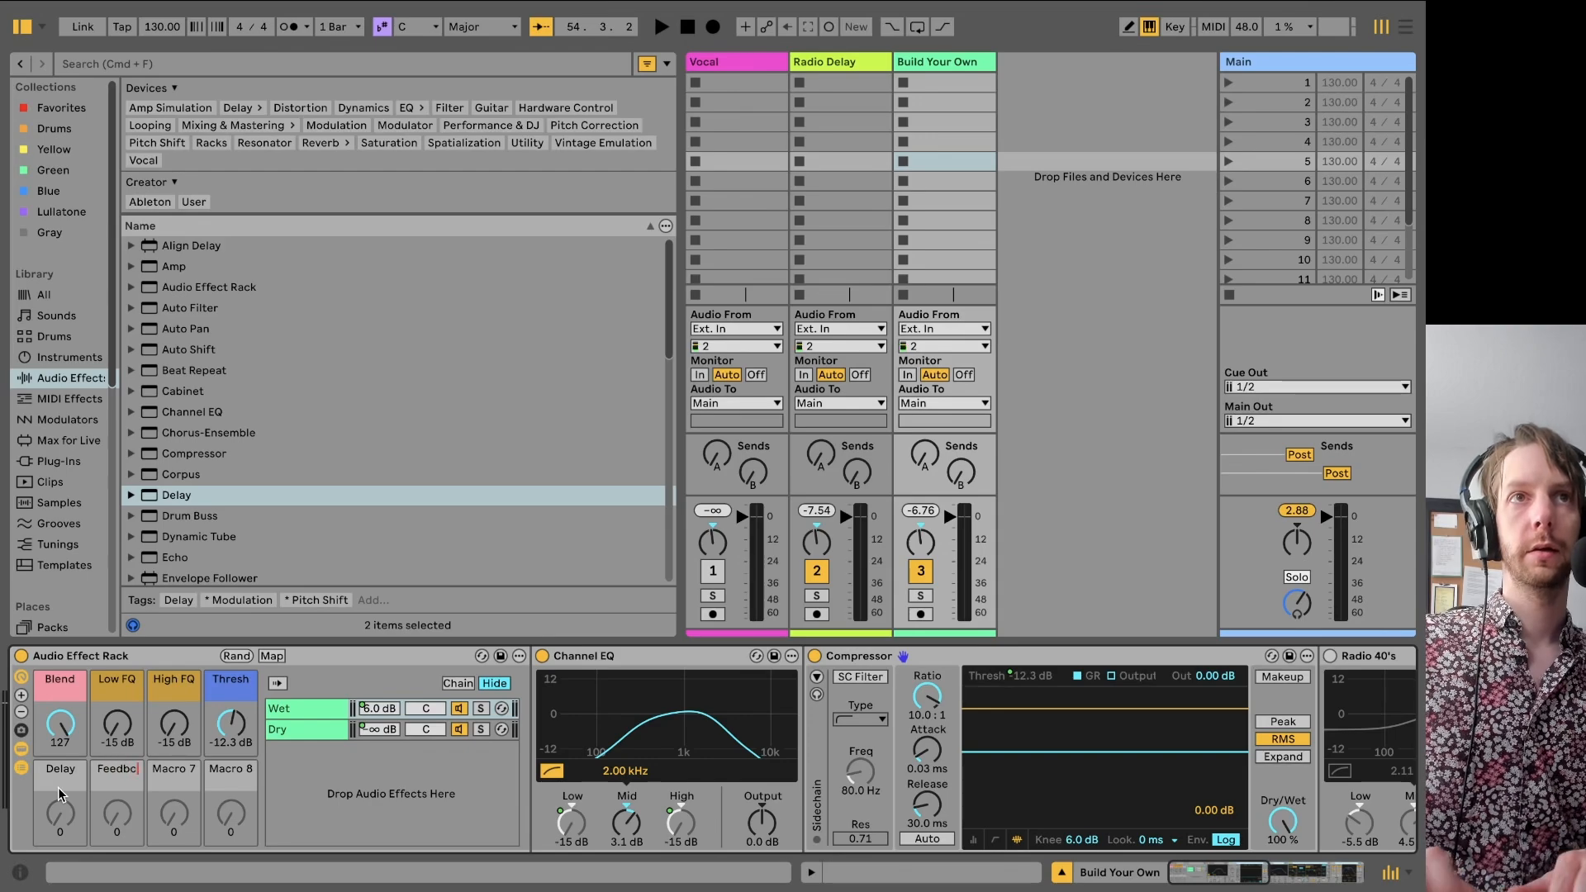
key("Tab")
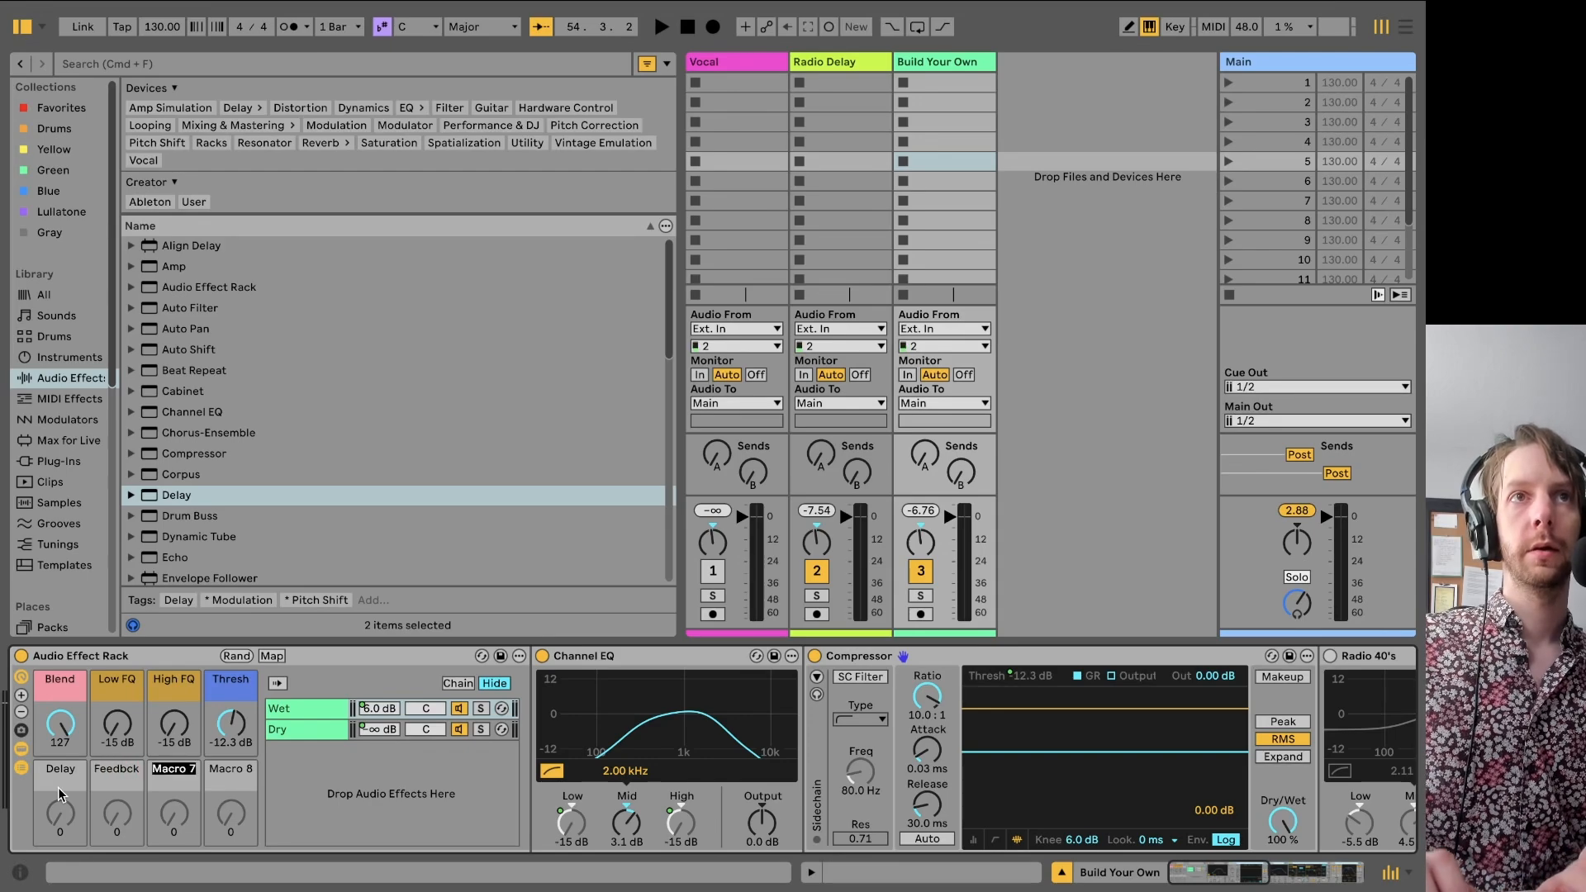
type("Div")
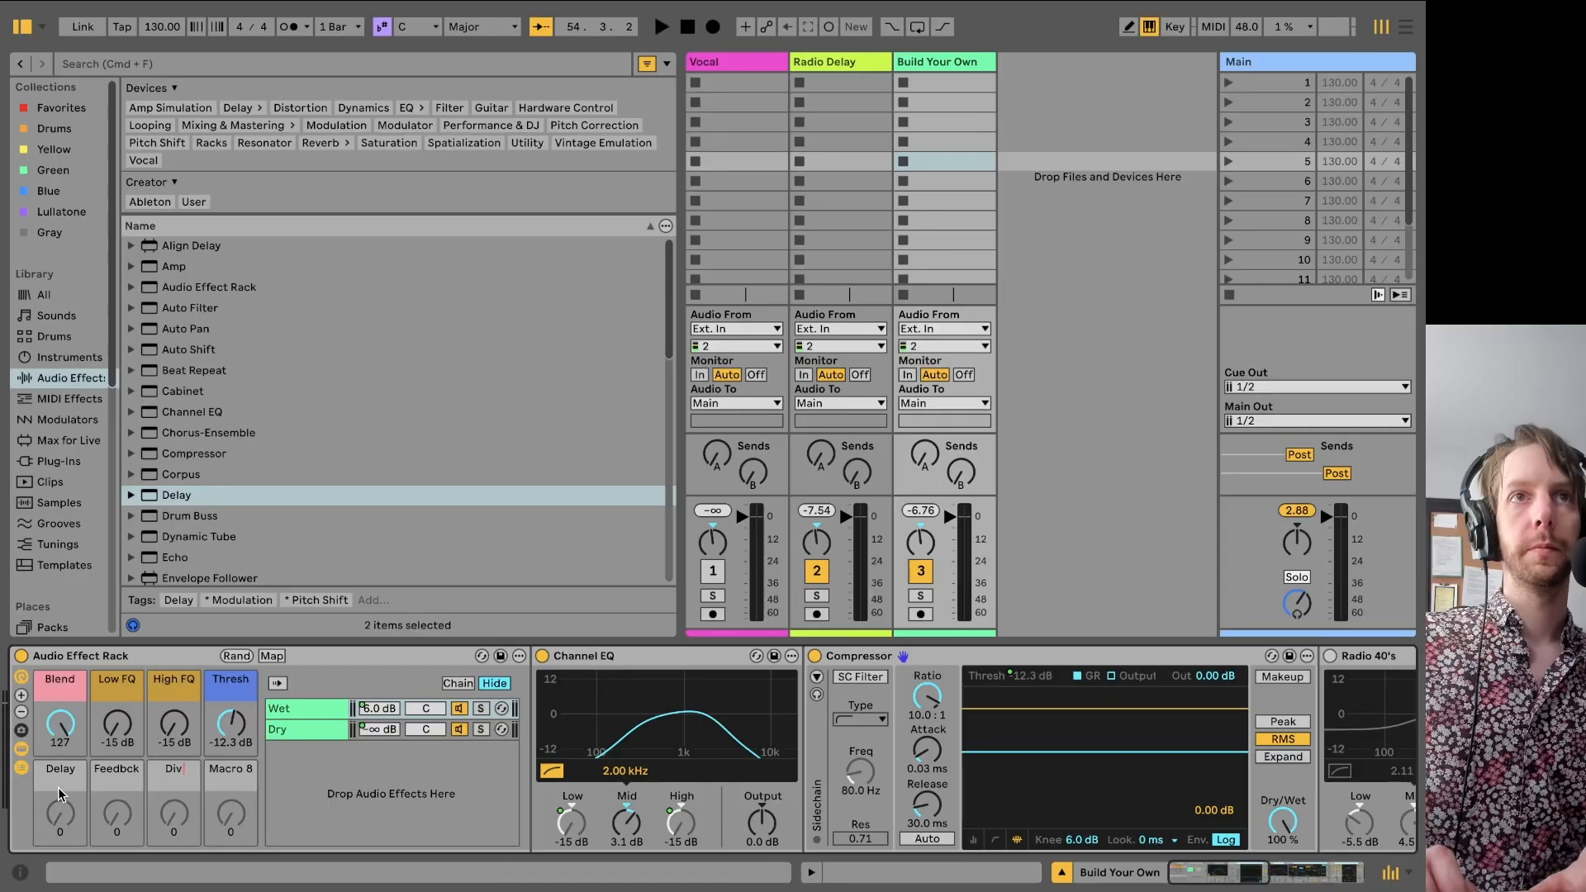
key("Tab")
type("Reverb")
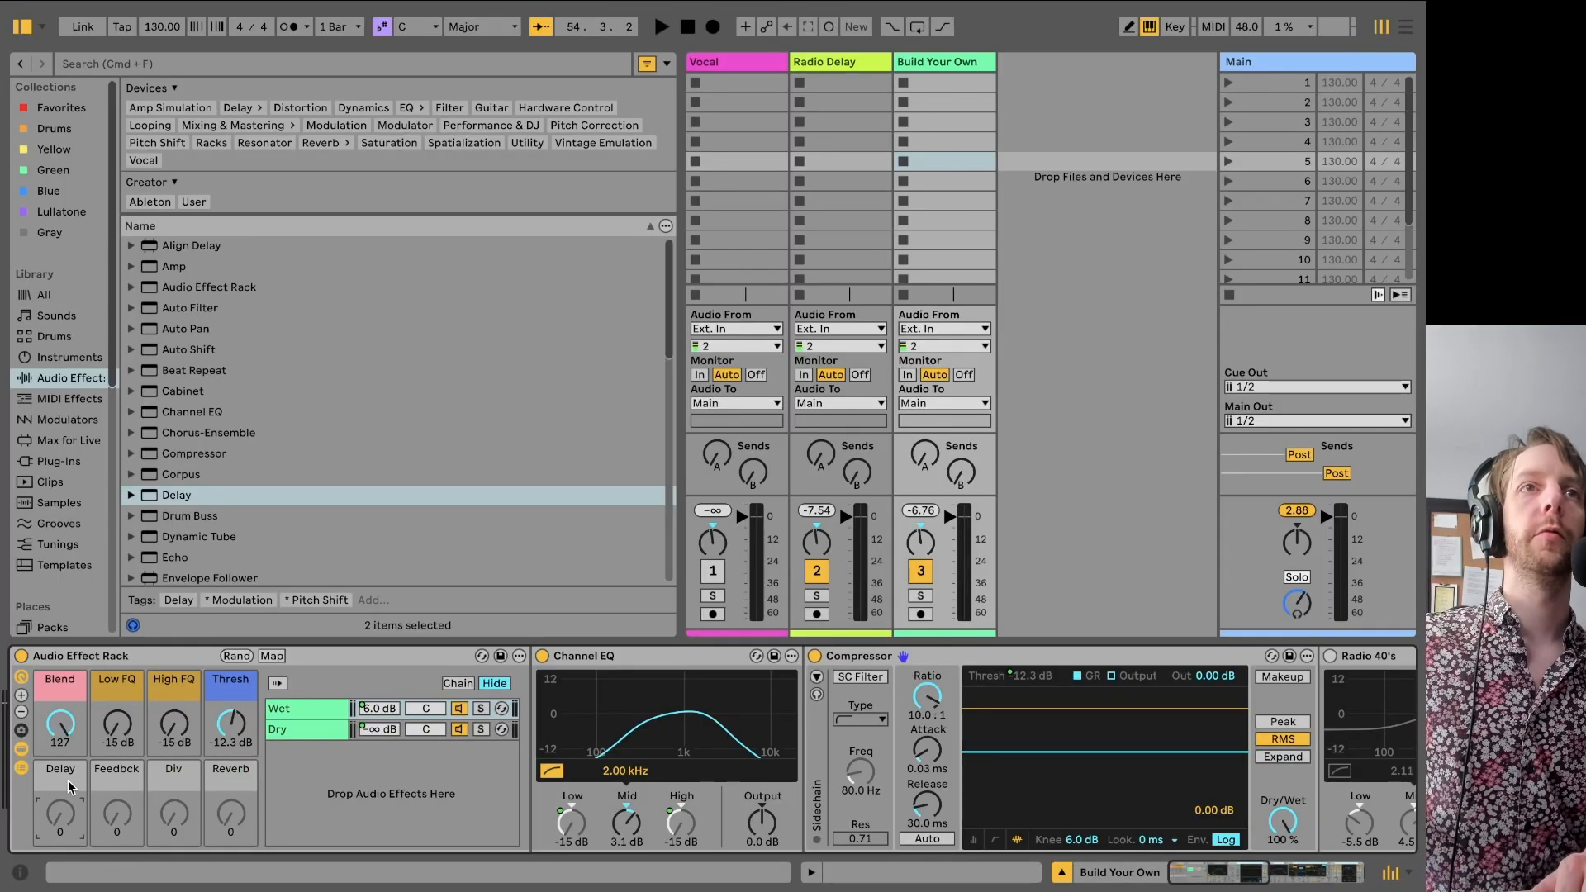
- Color the Delay, Feedbck and Div macros bright green
right_click(68, 780)
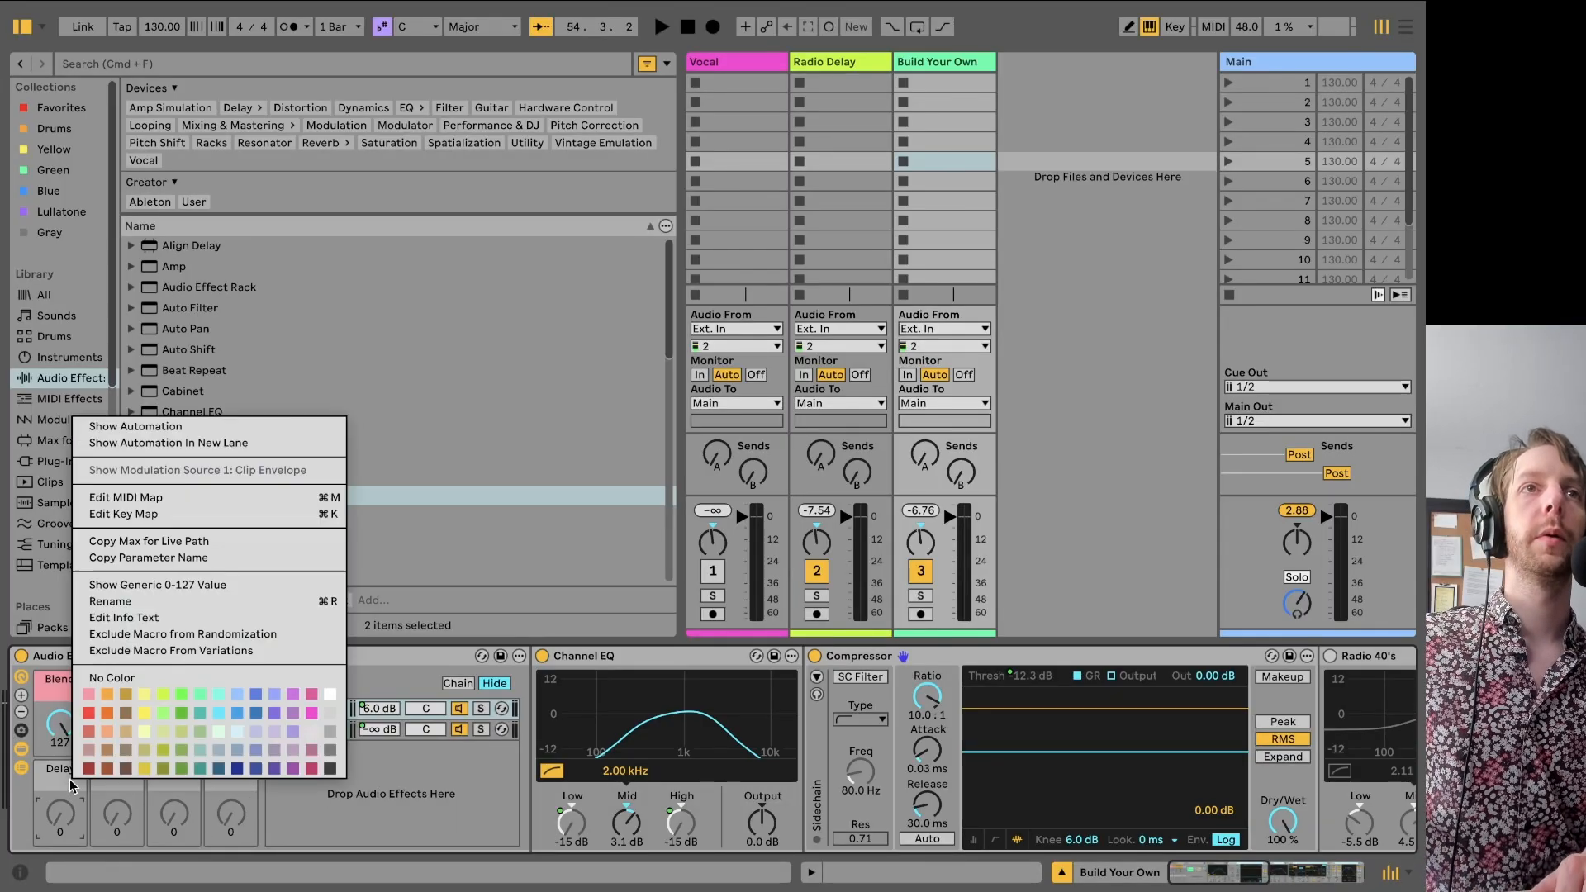
left_click(168, 692)
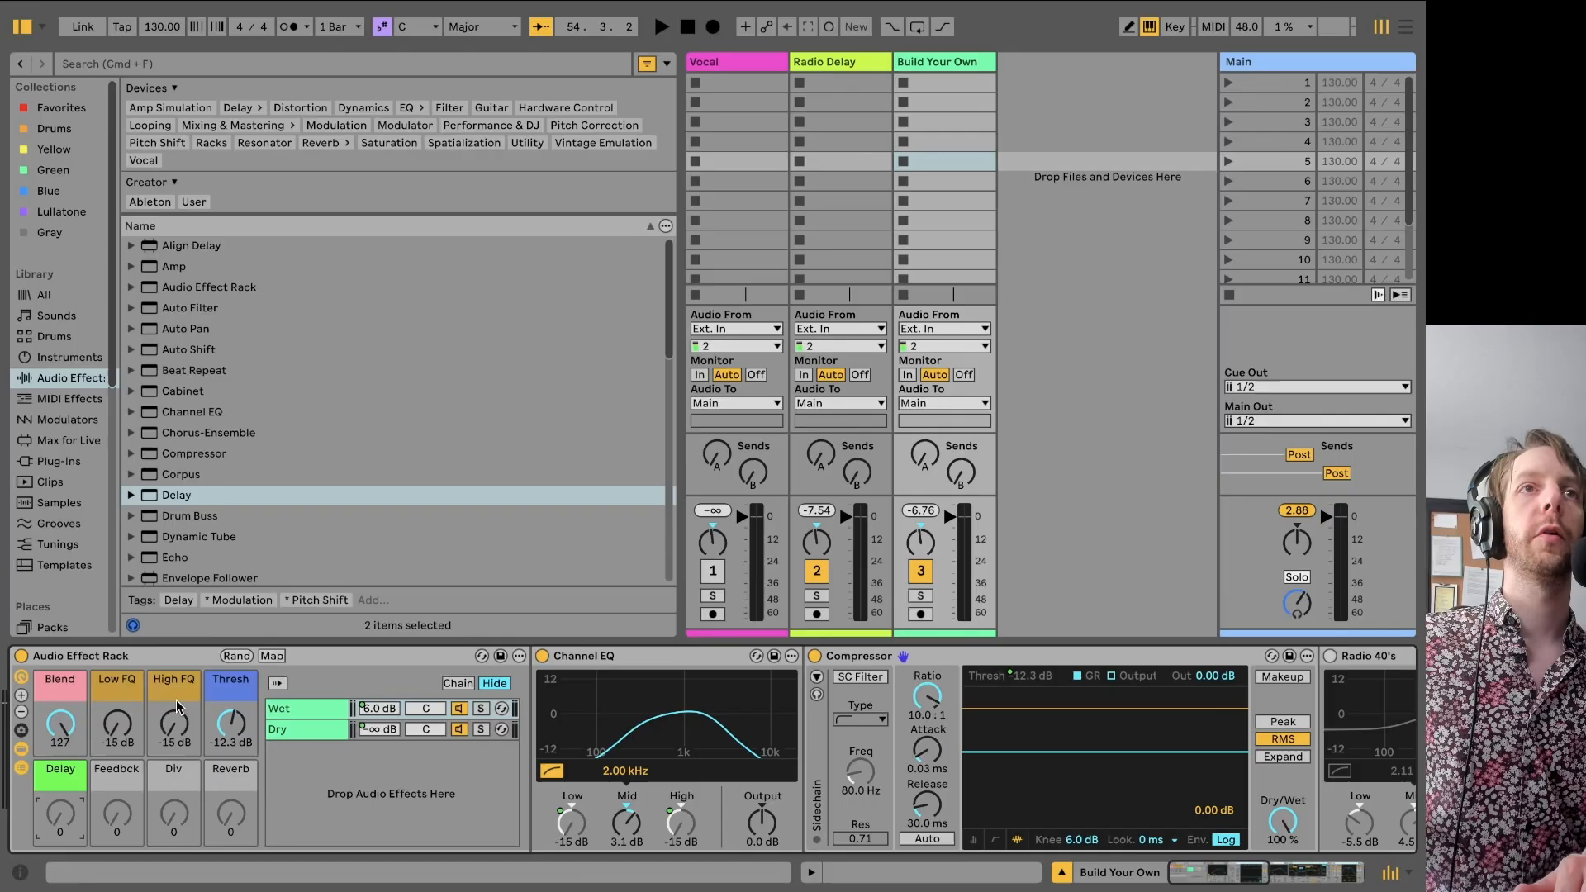
right_click(122, 776)
left_click(234, 686)
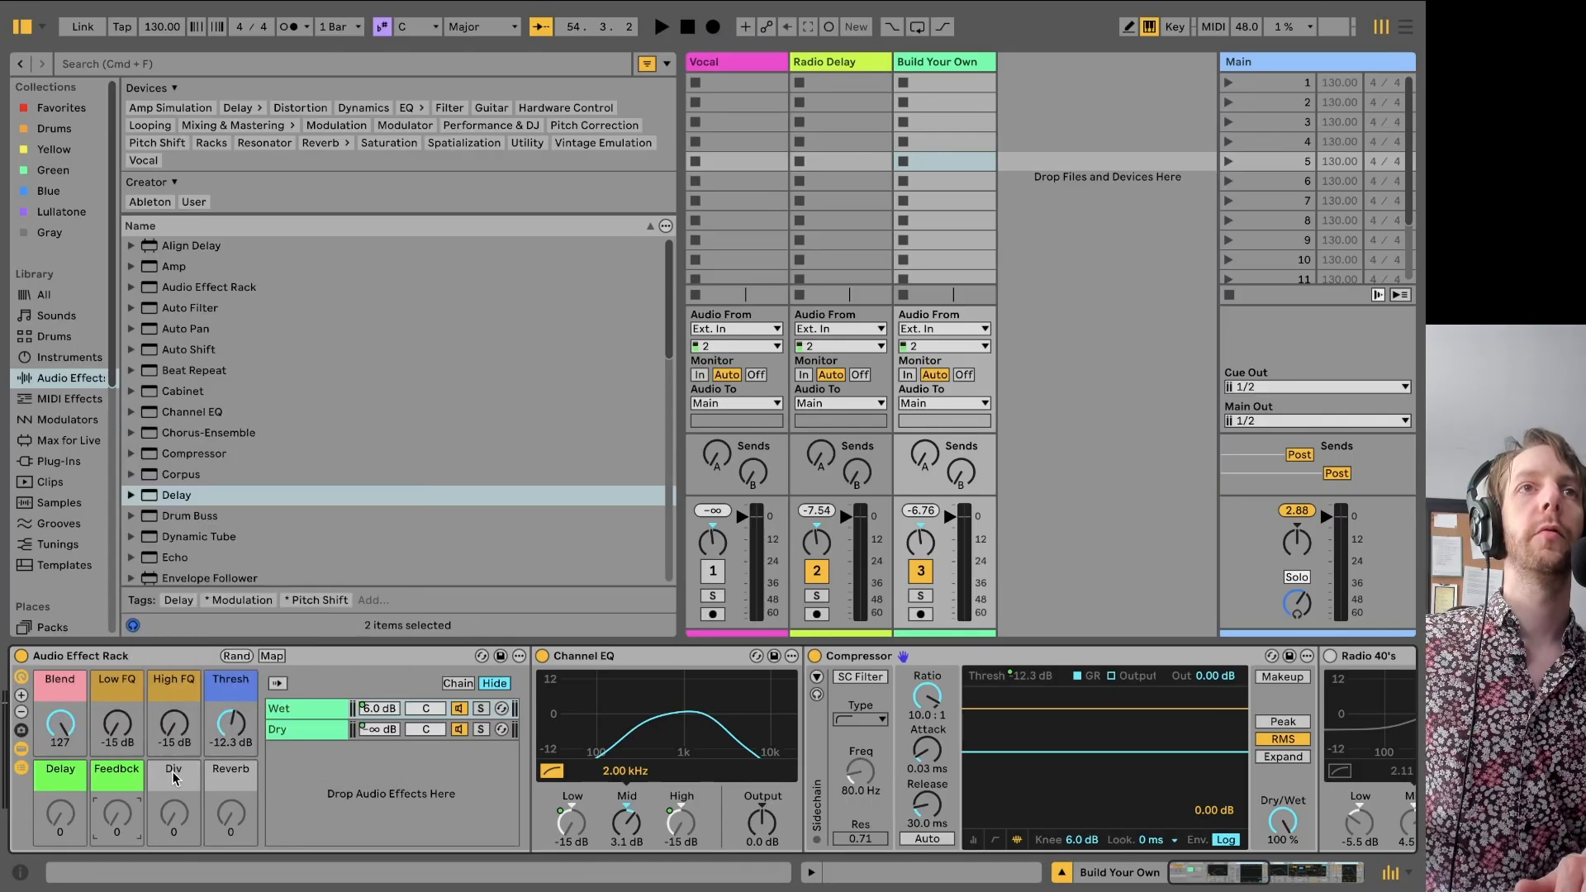
right_click(172, 771)
left_click(284, 688)
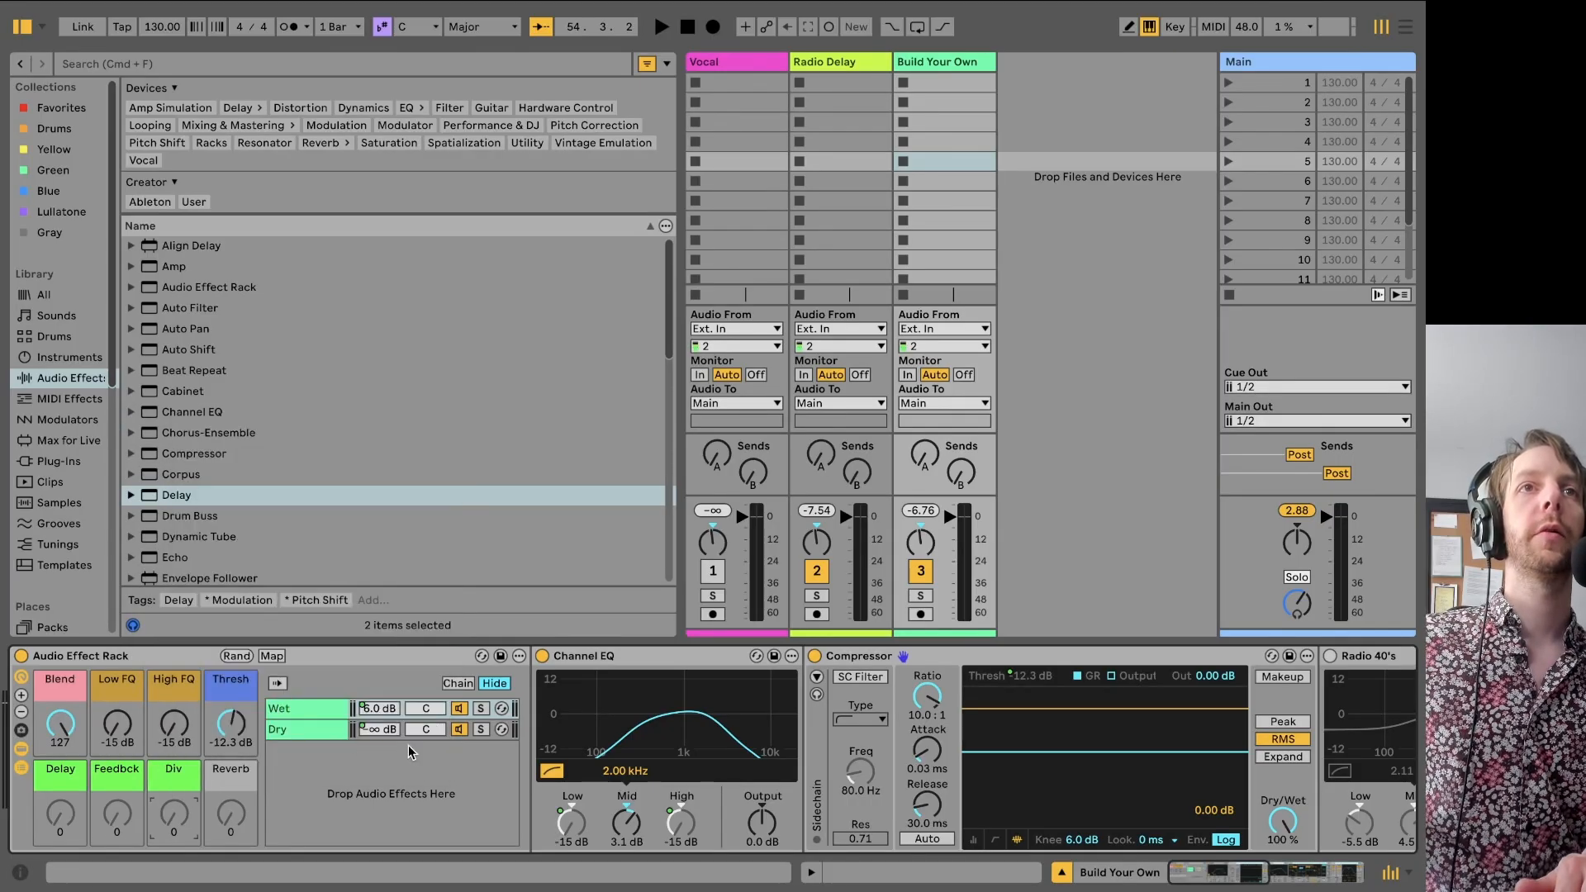
- Turn on the Radio 40's EQ that follows the Compressor in the Wet chain
scroll(408, 746, "right", 5)
scroll(408, 749, "right", 5)
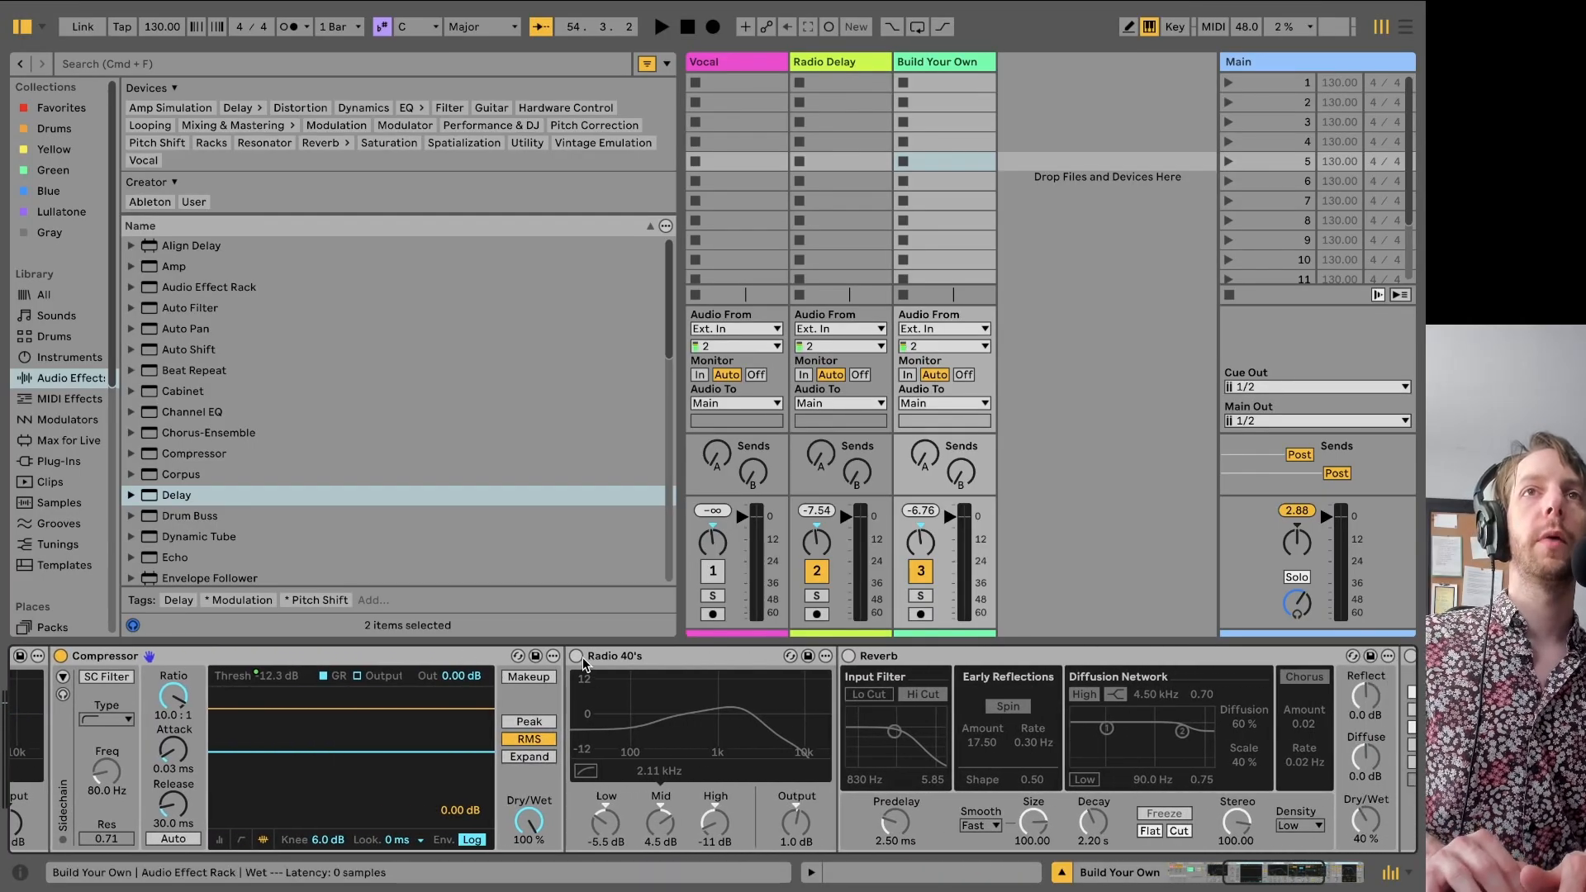
scroll(661, 673, "right", 3)
scroll(660, 675, "right", 1)
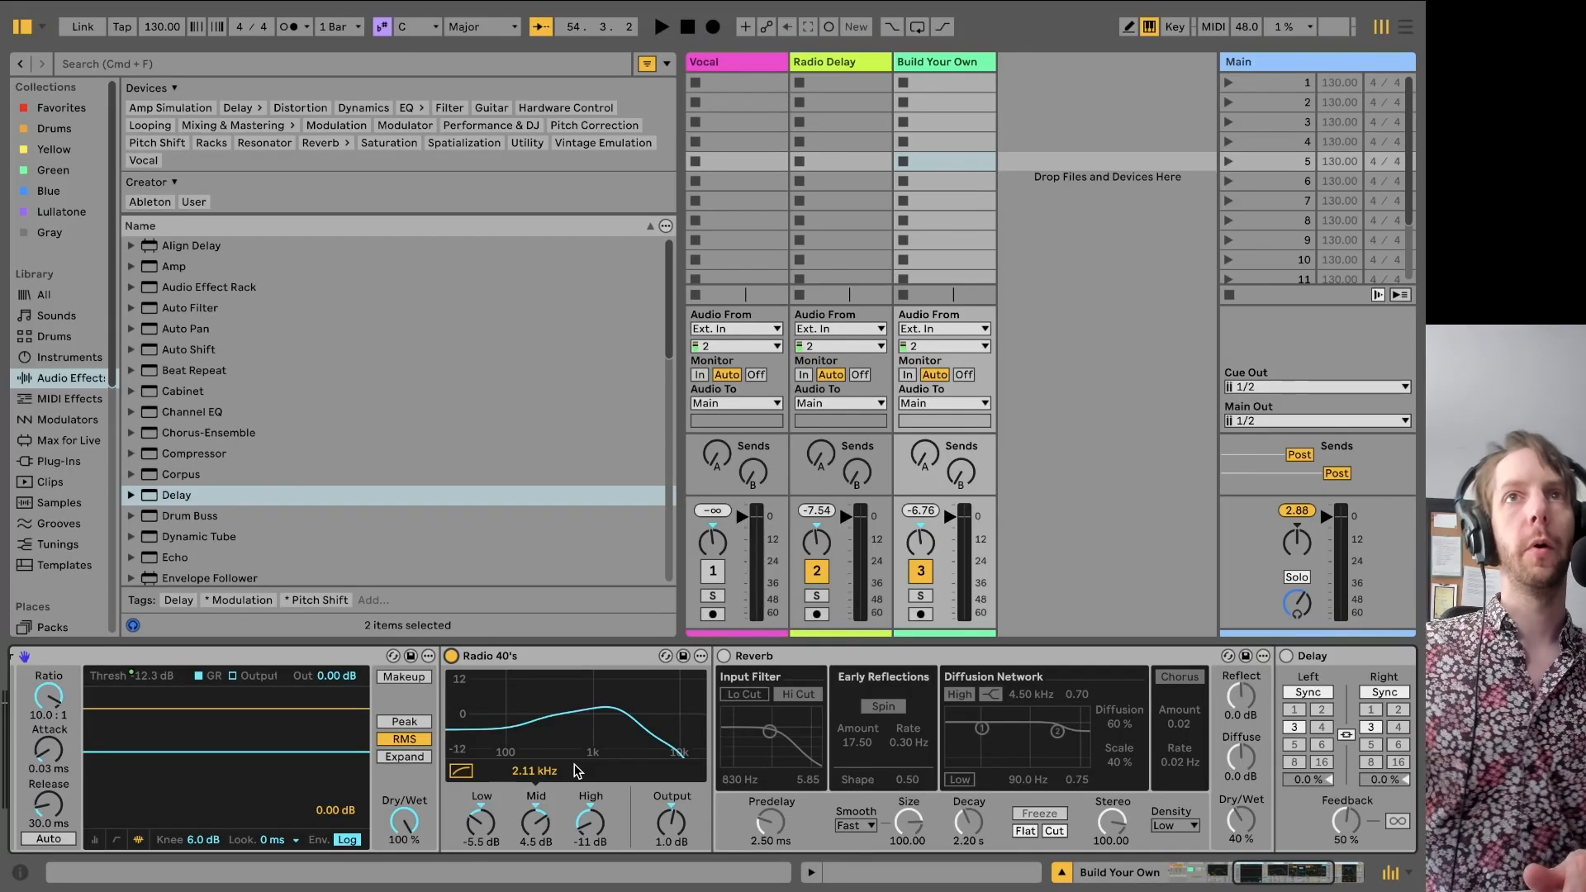
- Turn on the Reverb and map its Dry/Wet to the Reverb macro
scroll(575, 770, "right", 5)
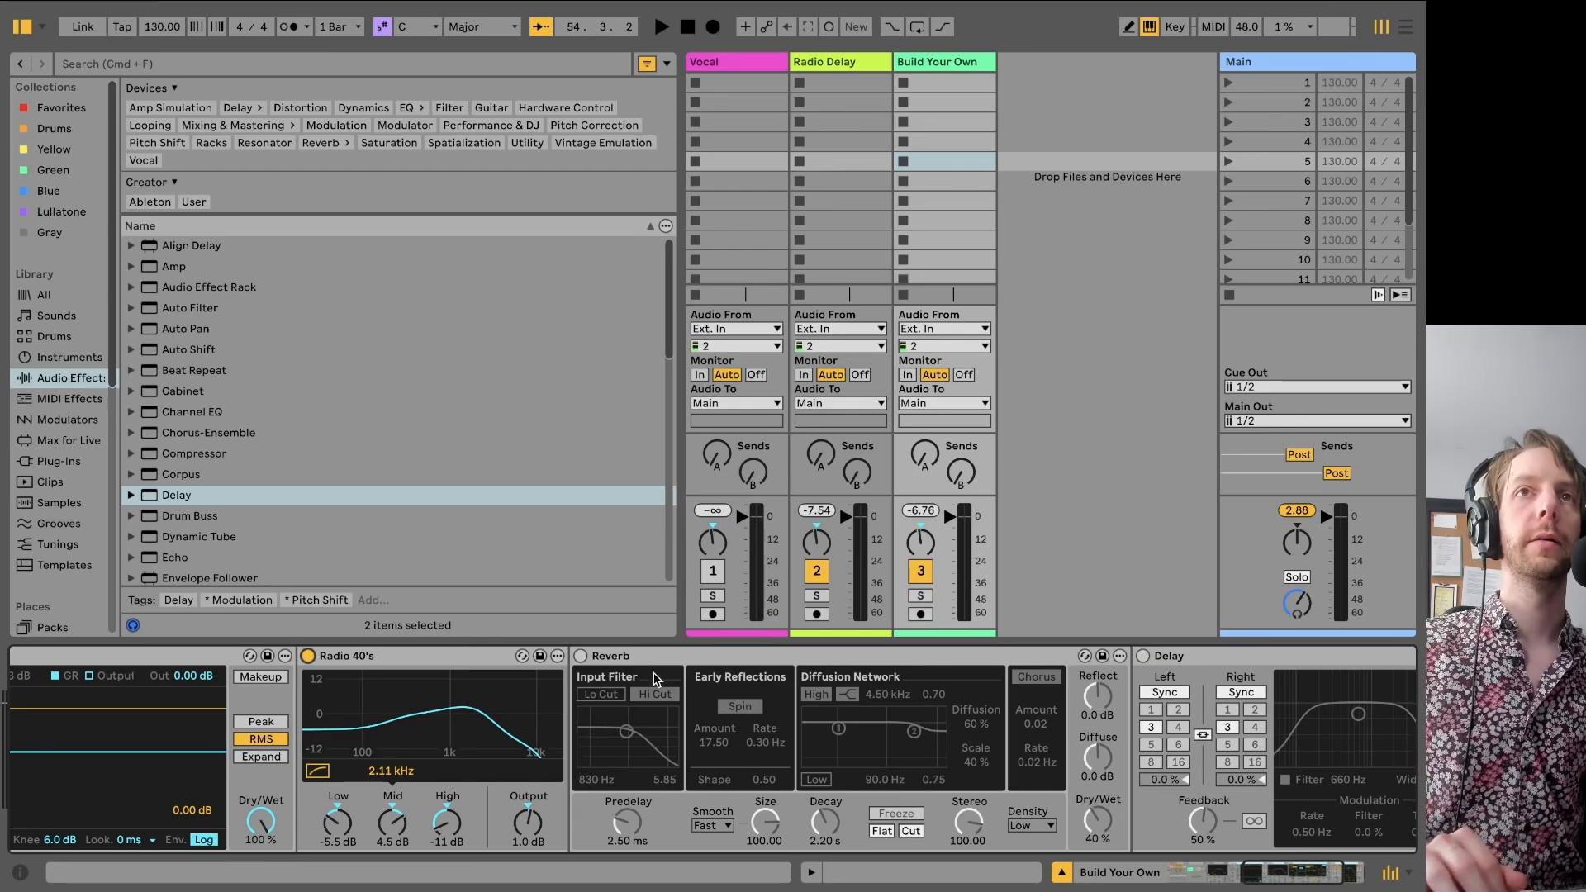
left_click(682, 652)
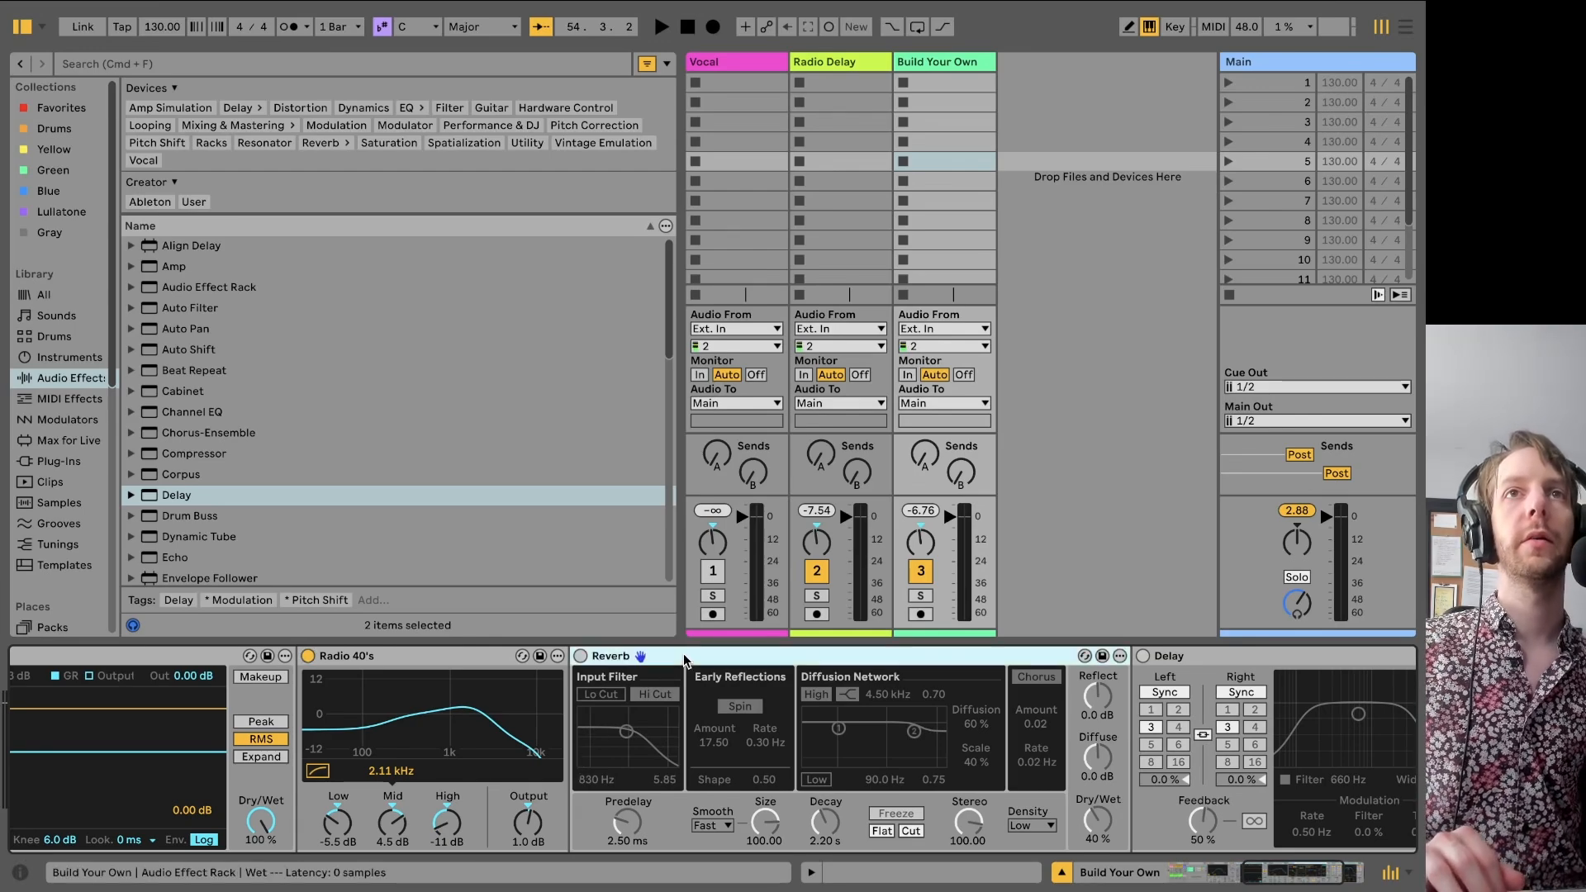
left_click(579, 656)
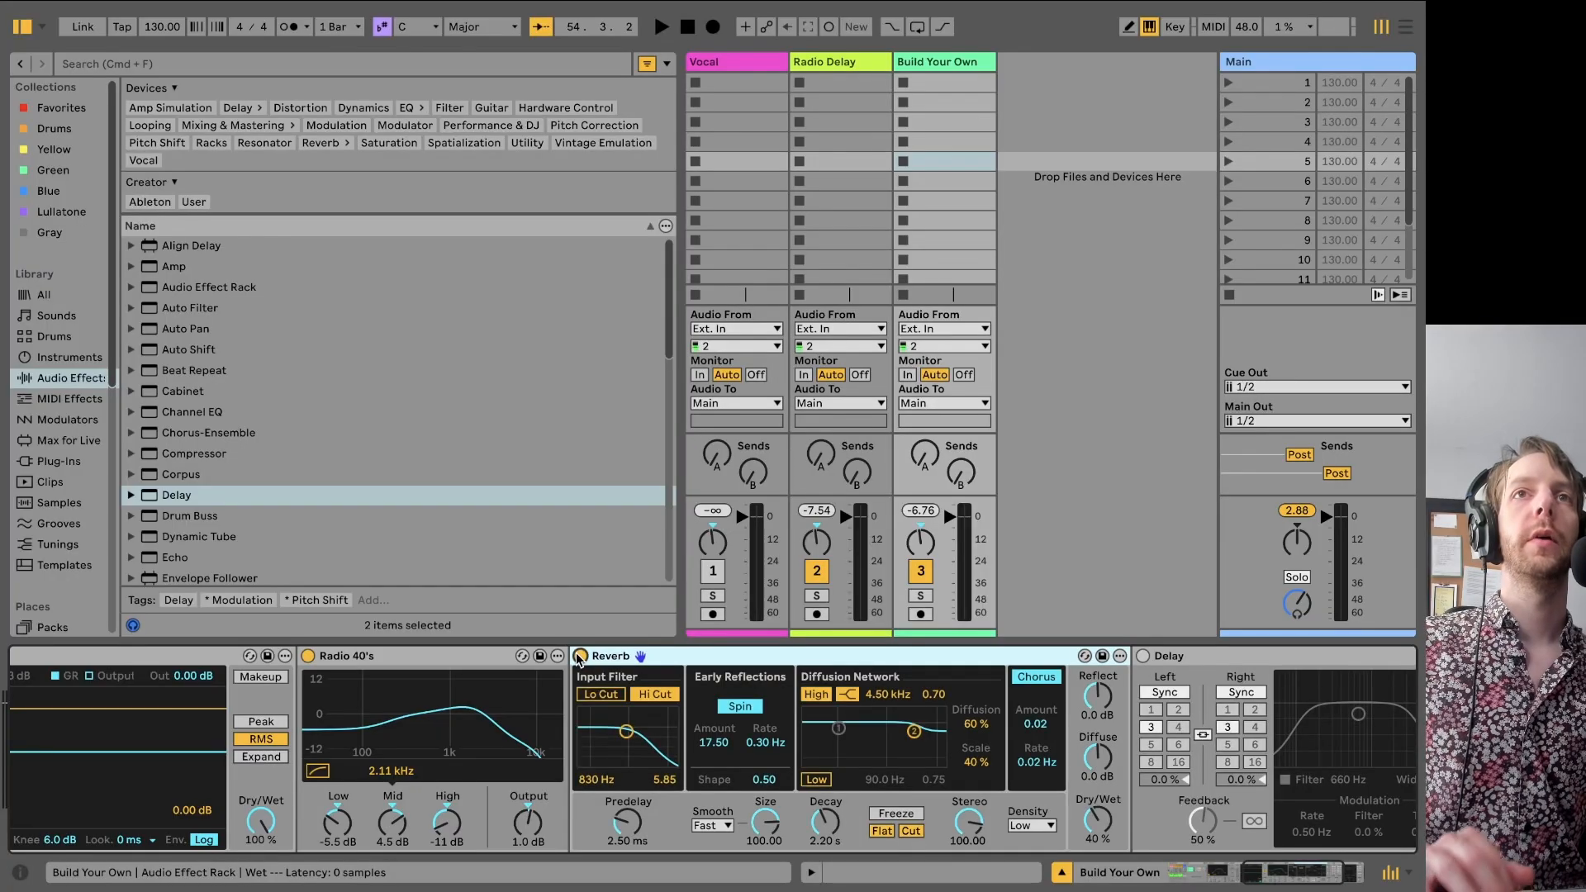
right_click(1105, 827)
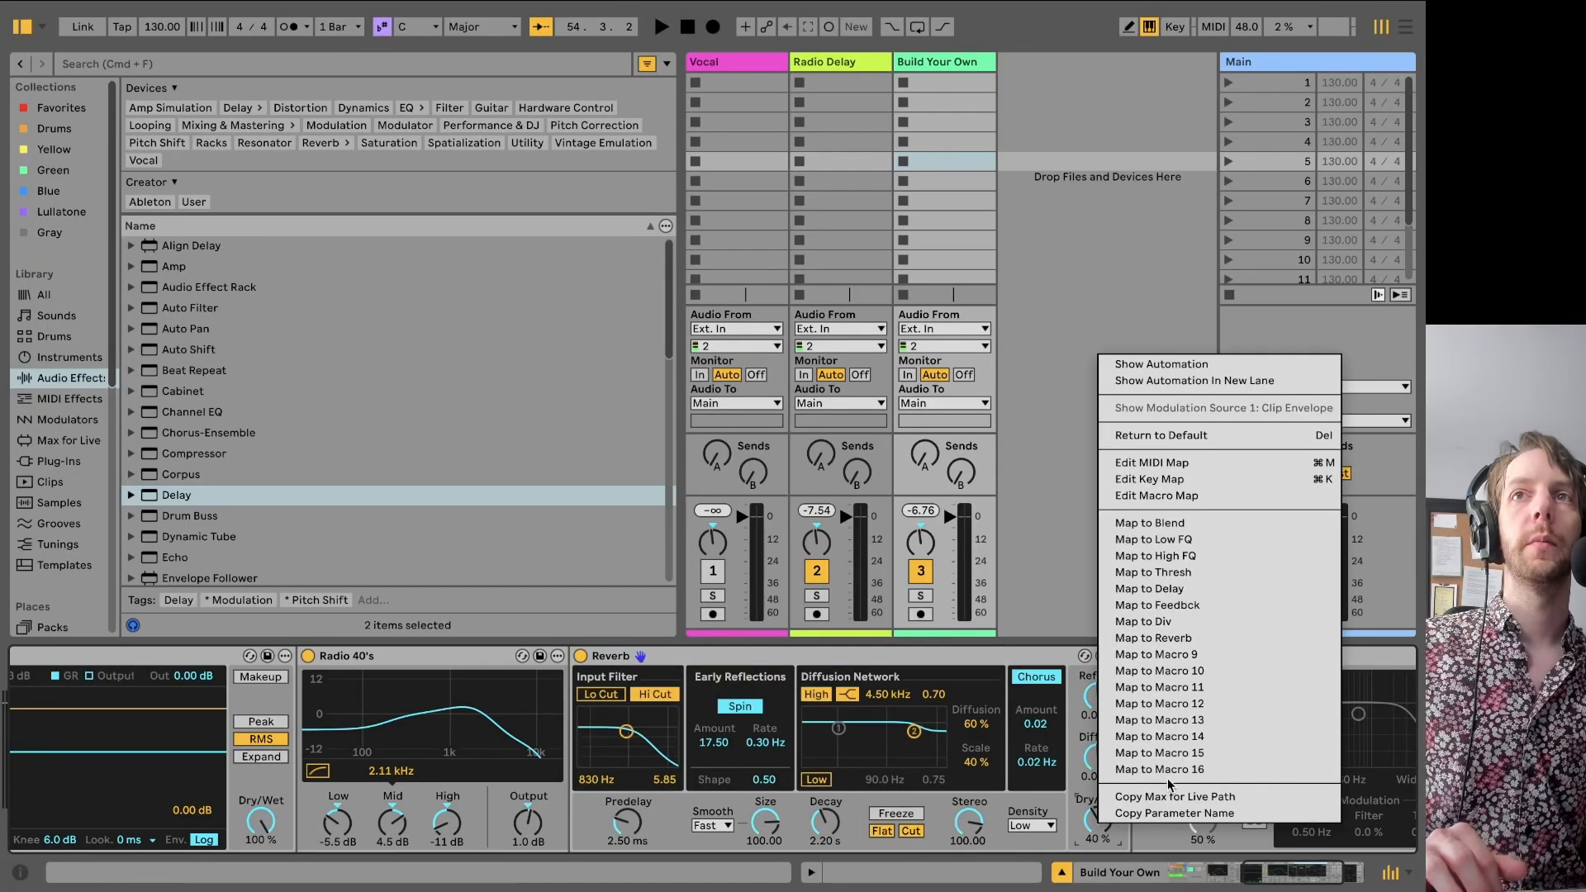
left_click(1174, 637)
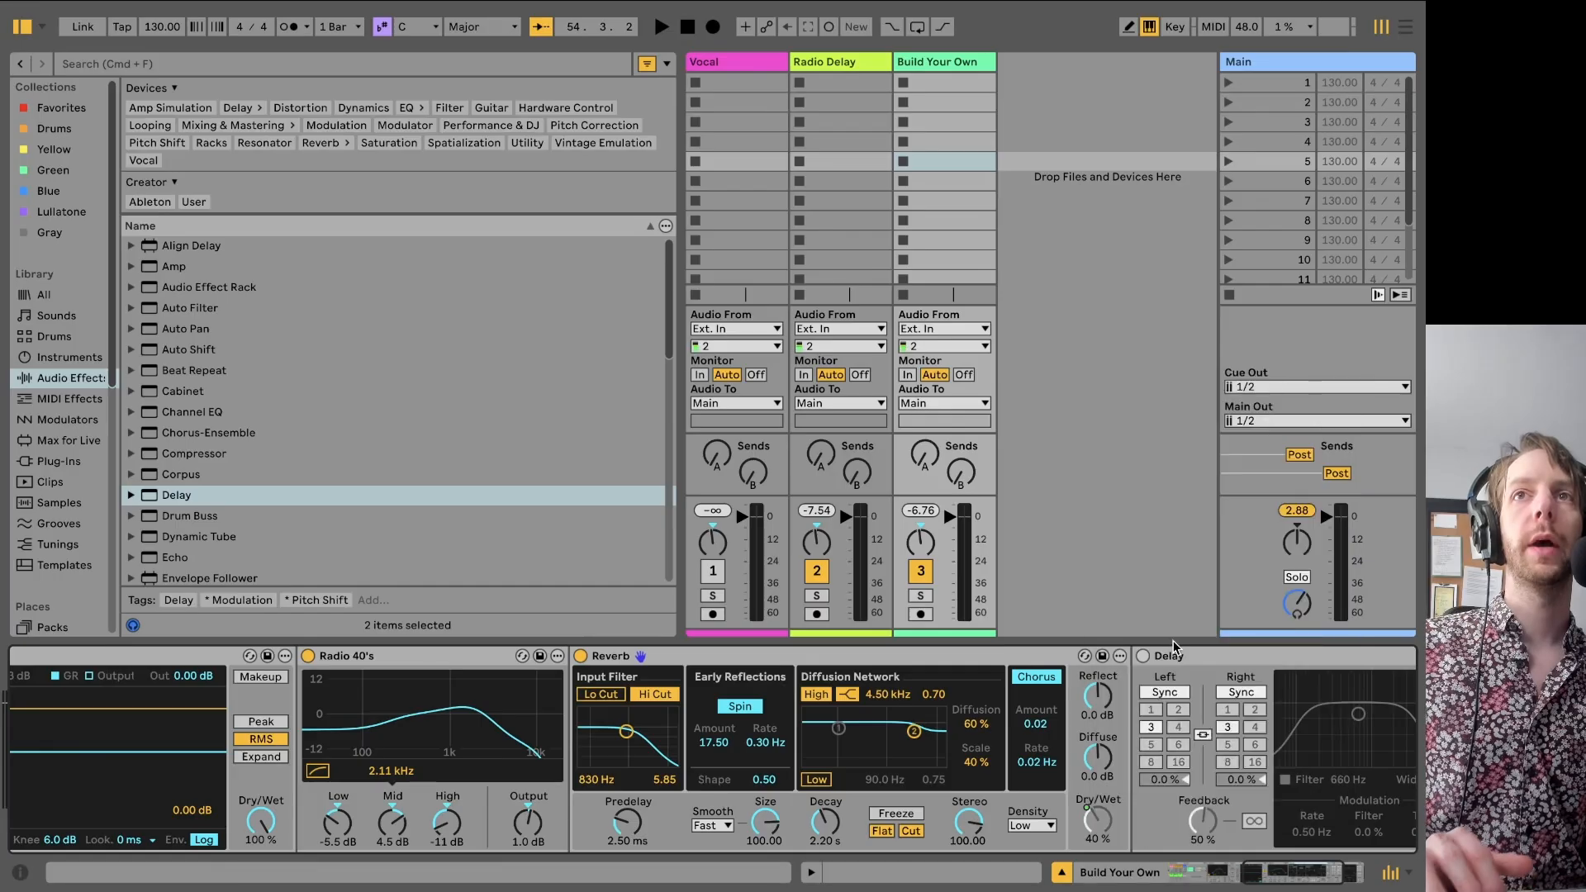
- Turn on the Delay device, map its left sync division to Div and its Feedback to Feedbck
scroll(999, 727, "right", 3)
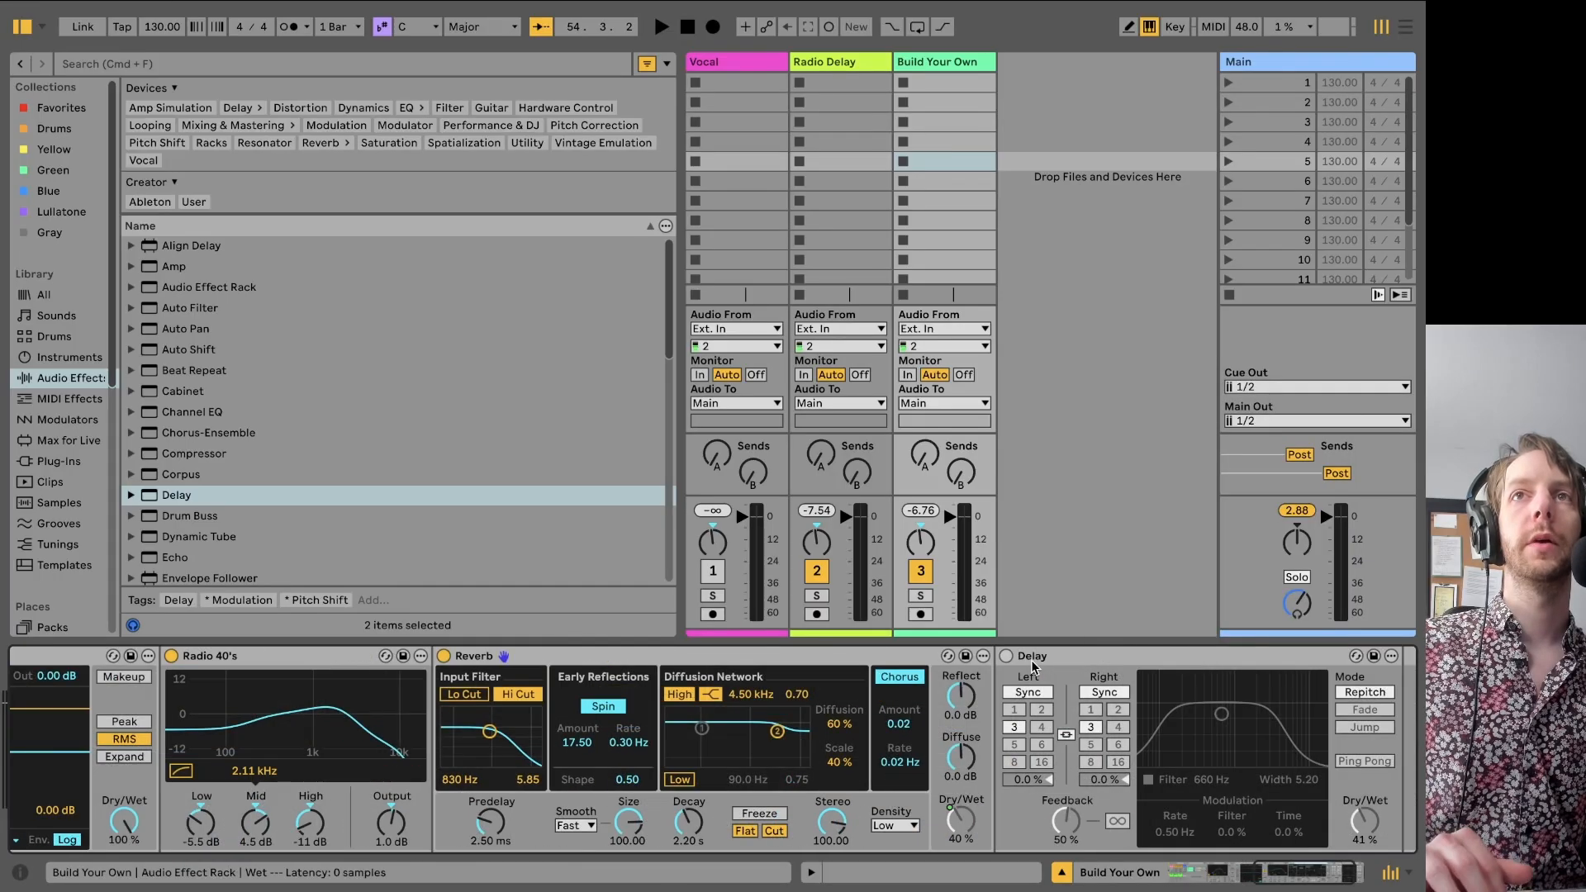
left_click(1006, 655)
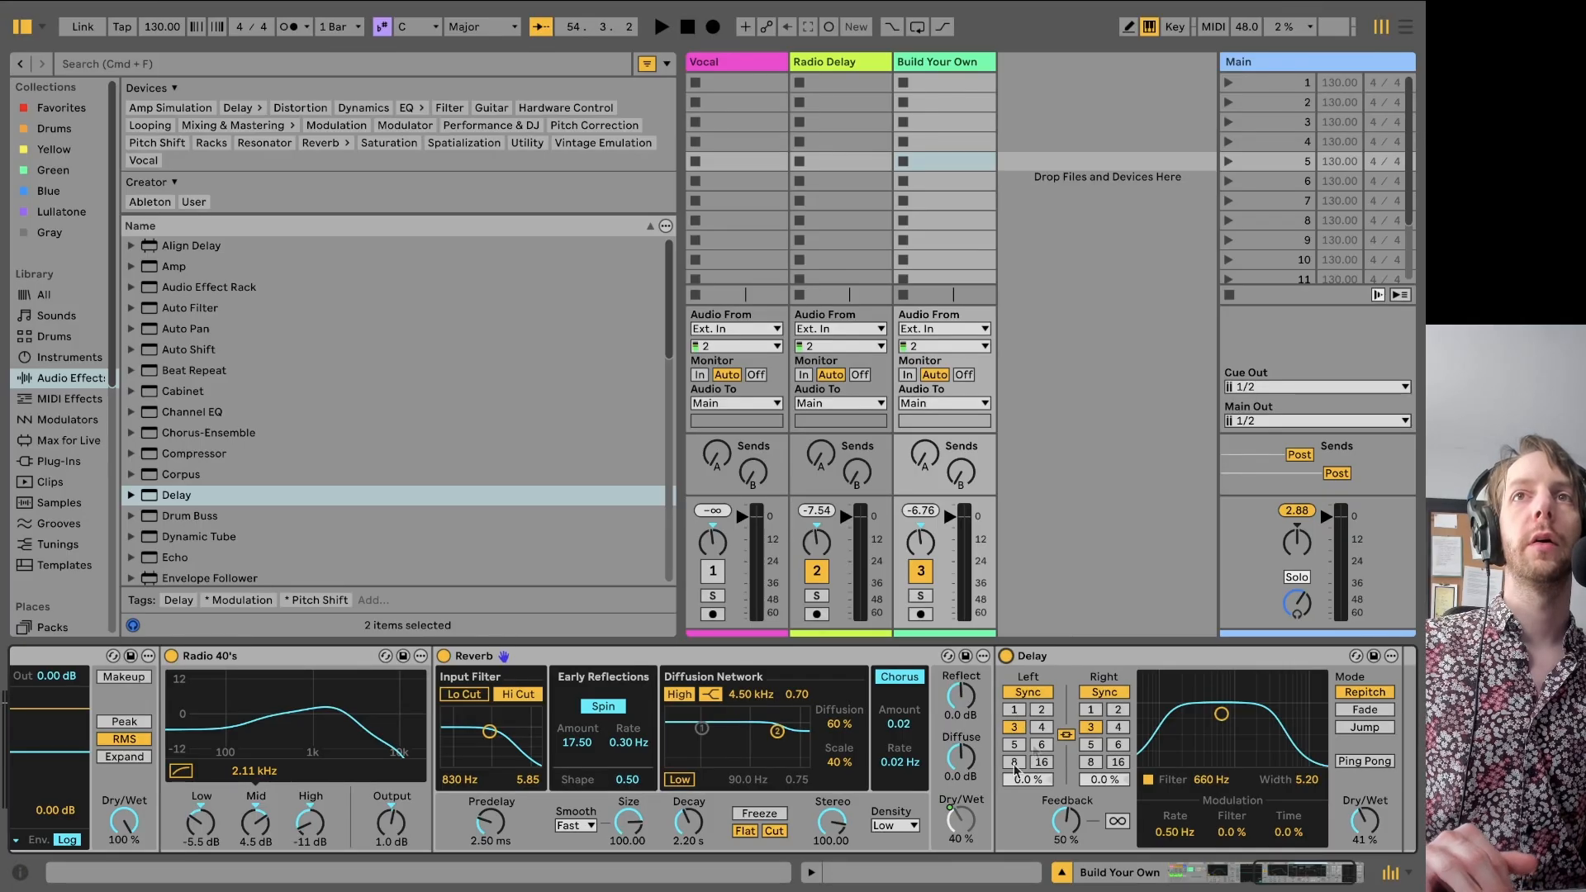
right_click(1016, 729)
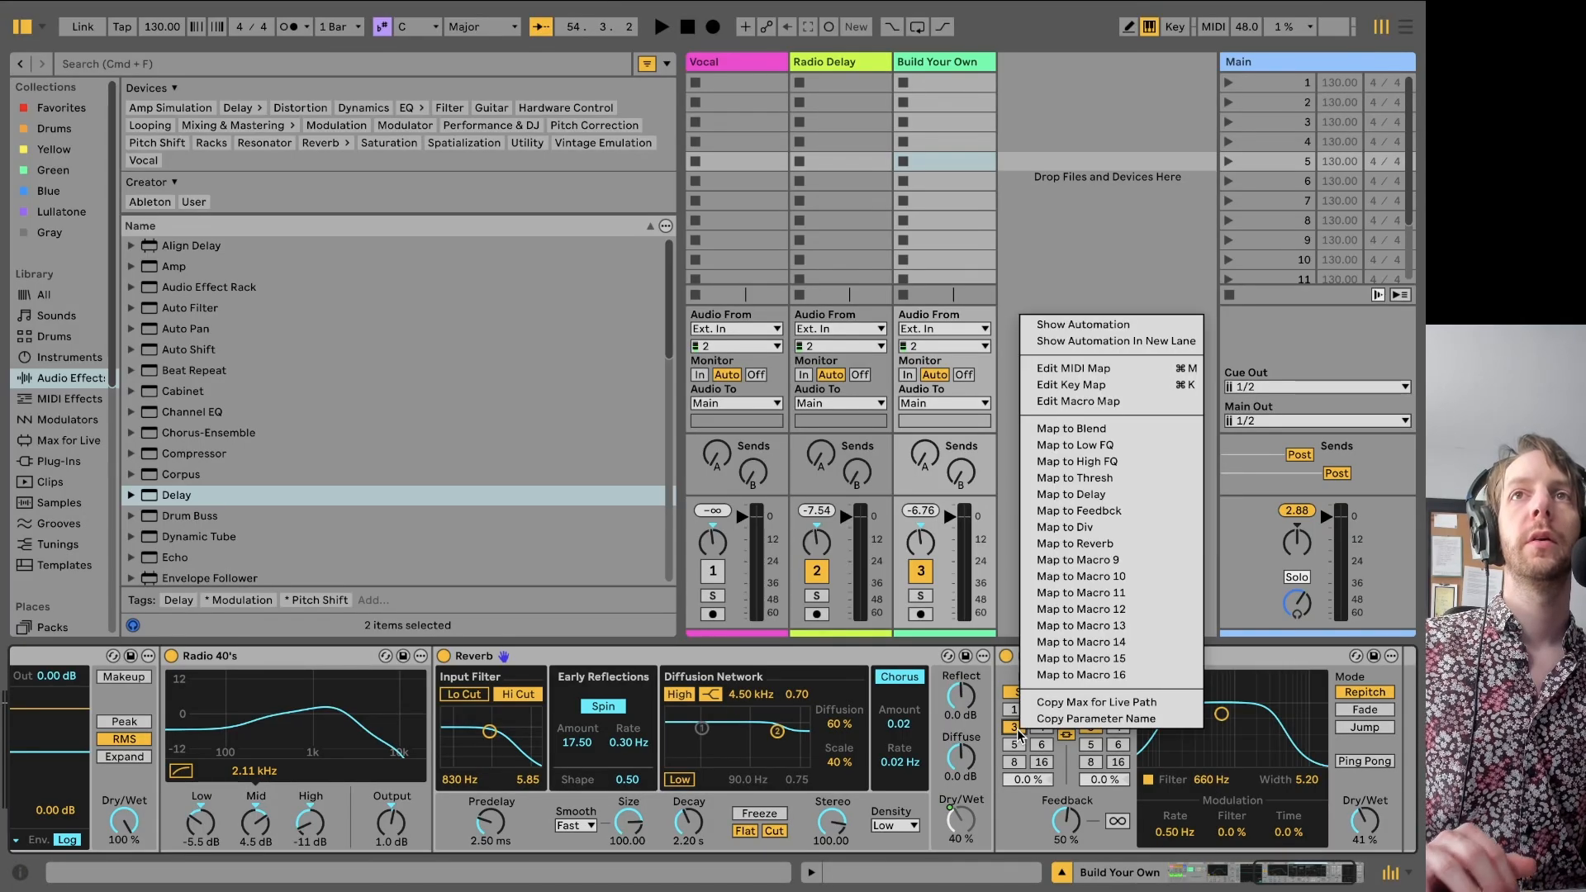
left_click(1088, 539)
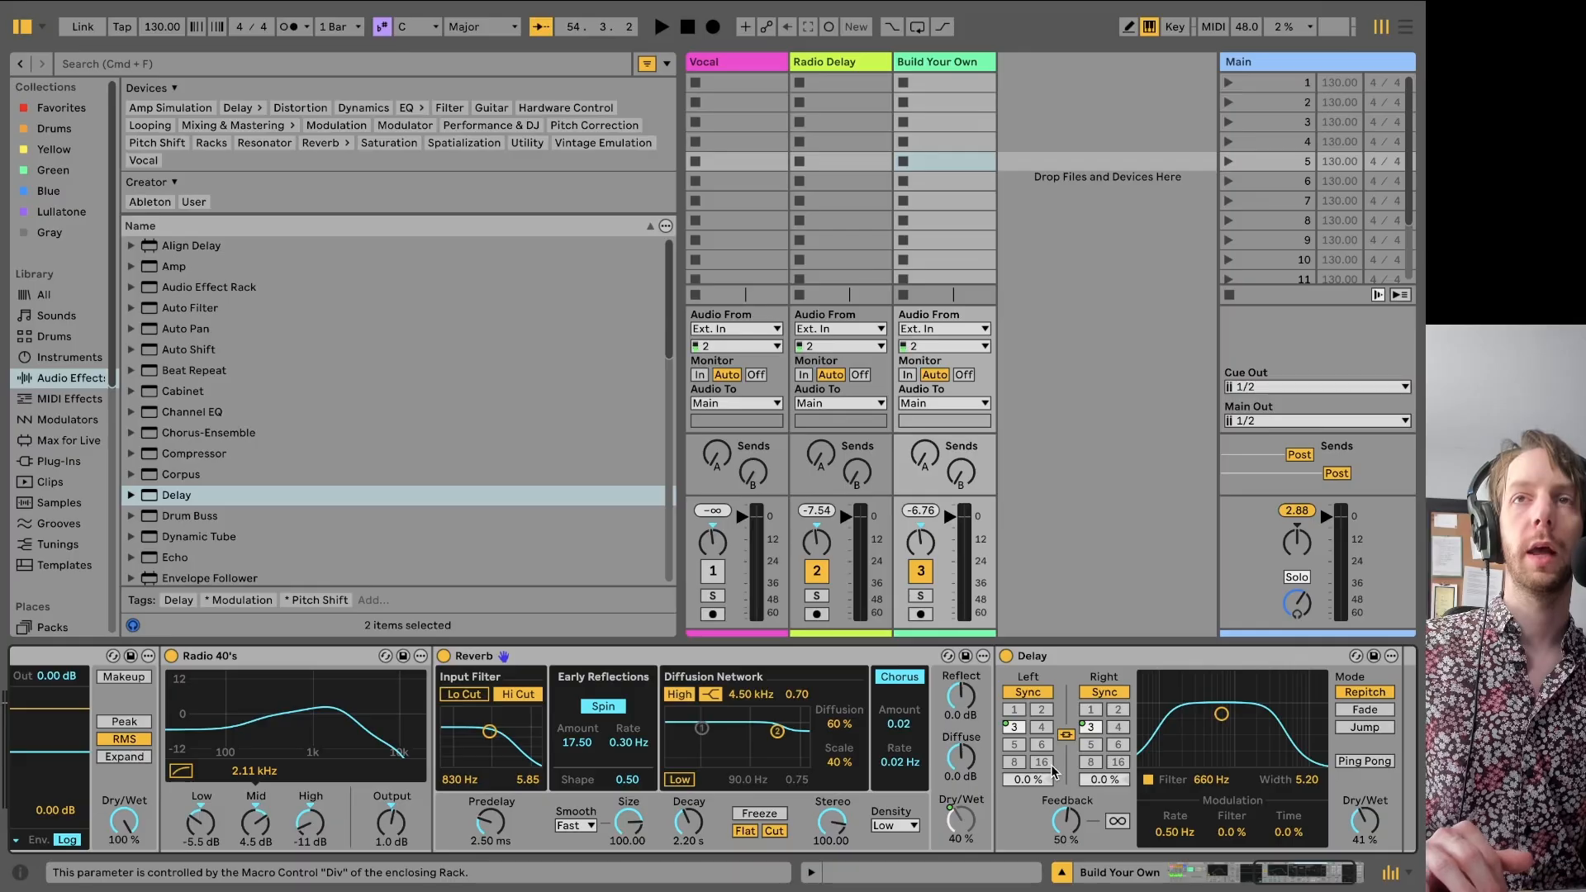
right_click(1068, 825)
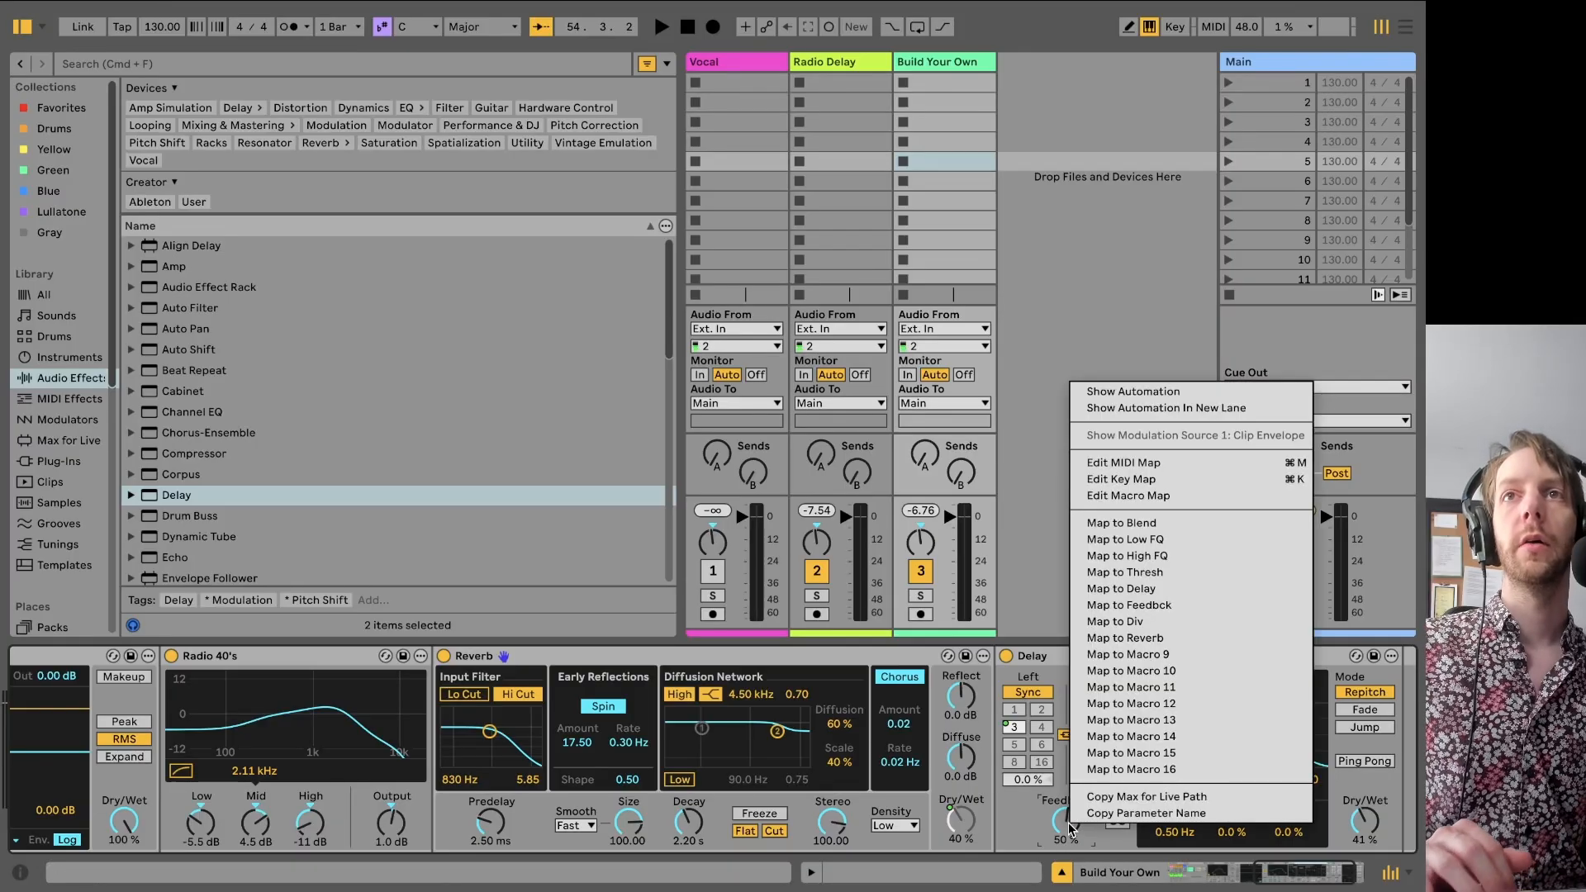
left_click(1129, 605)
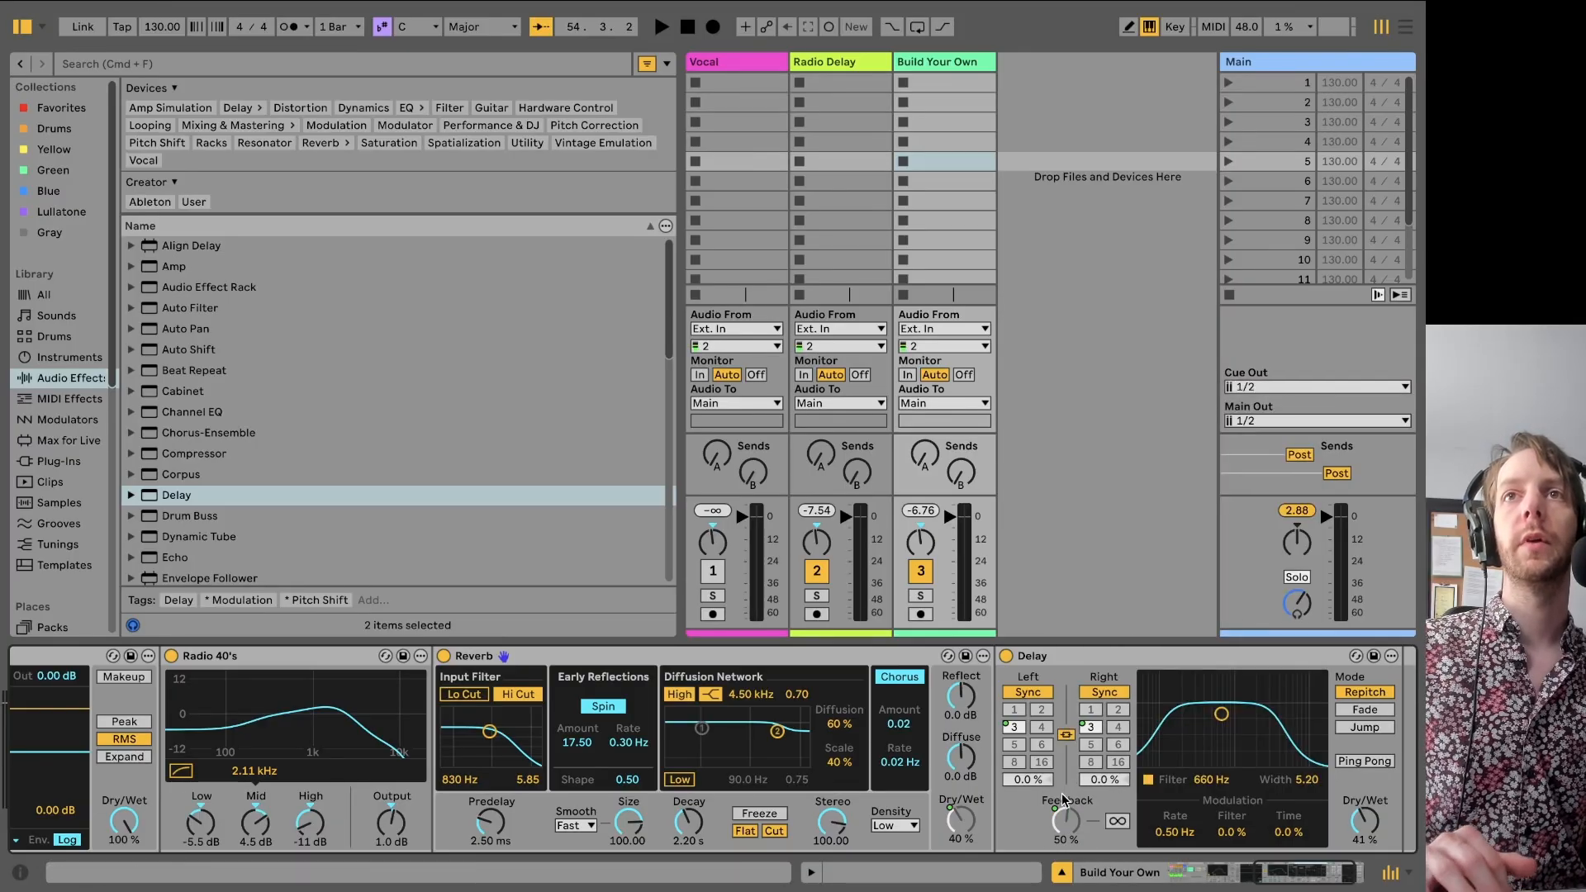
- Map the Delay device's Dry/Wet to the Delay macro
scroll(1051, 801, "right", 3)
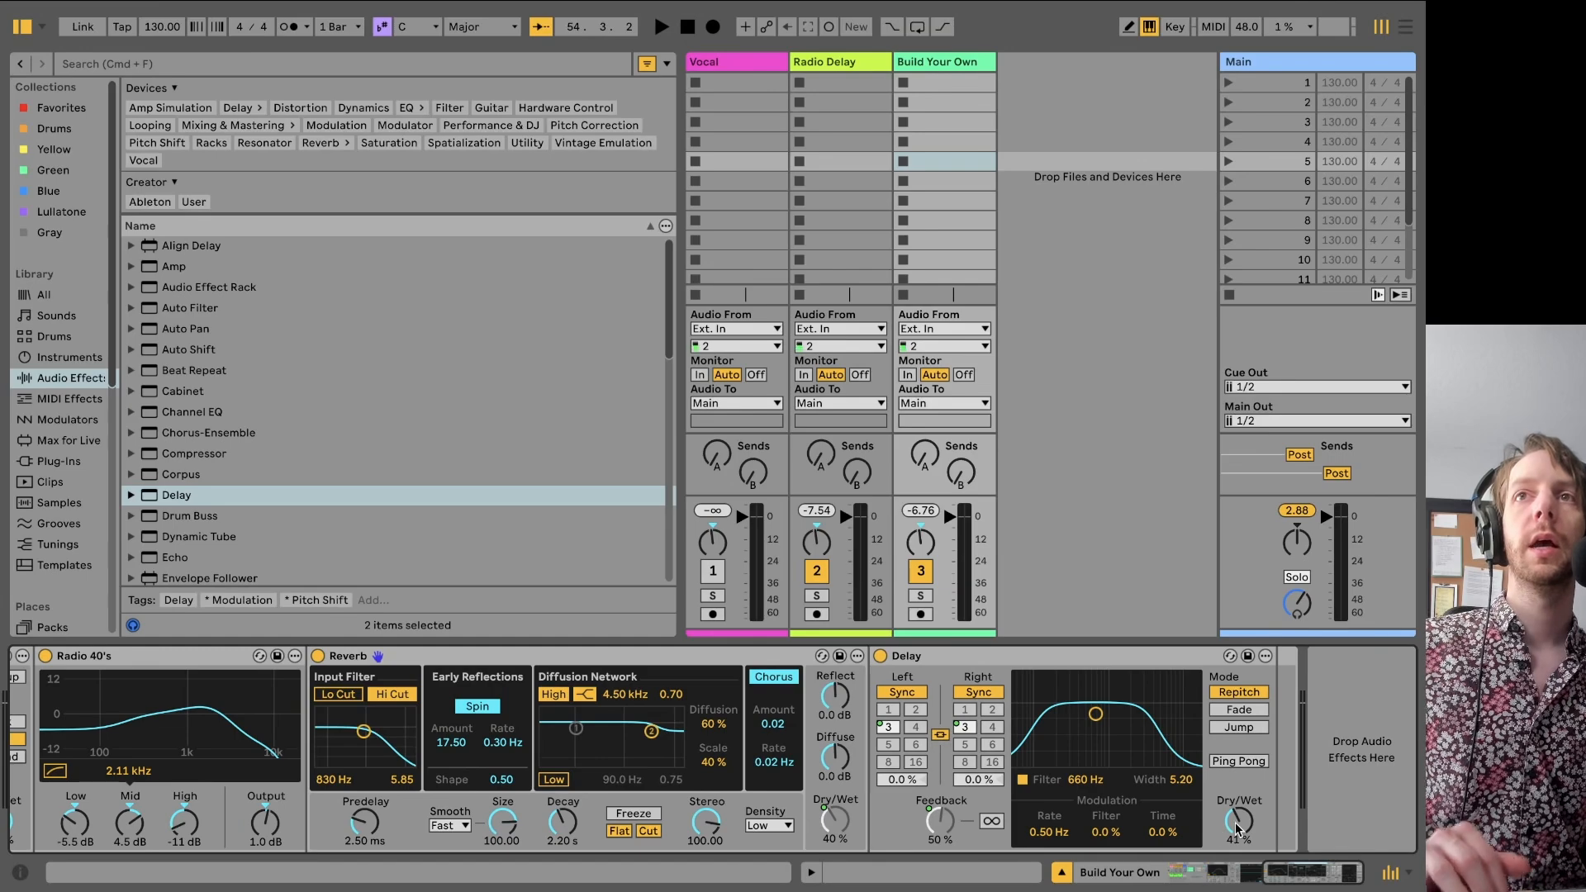
right_click(1236, 829)
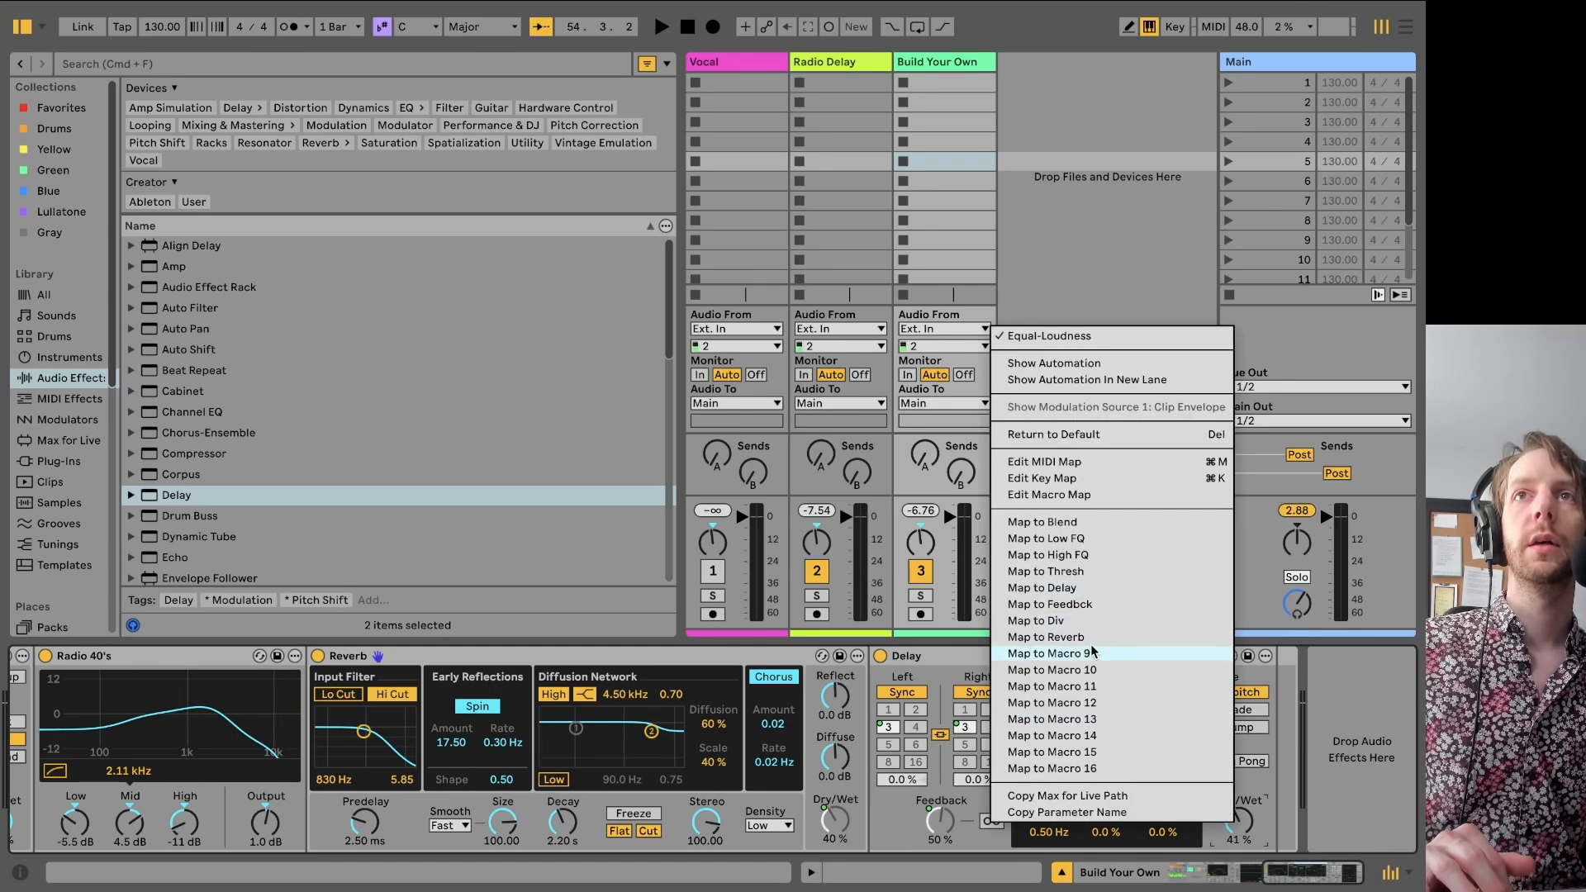
left_click(1086, 588)
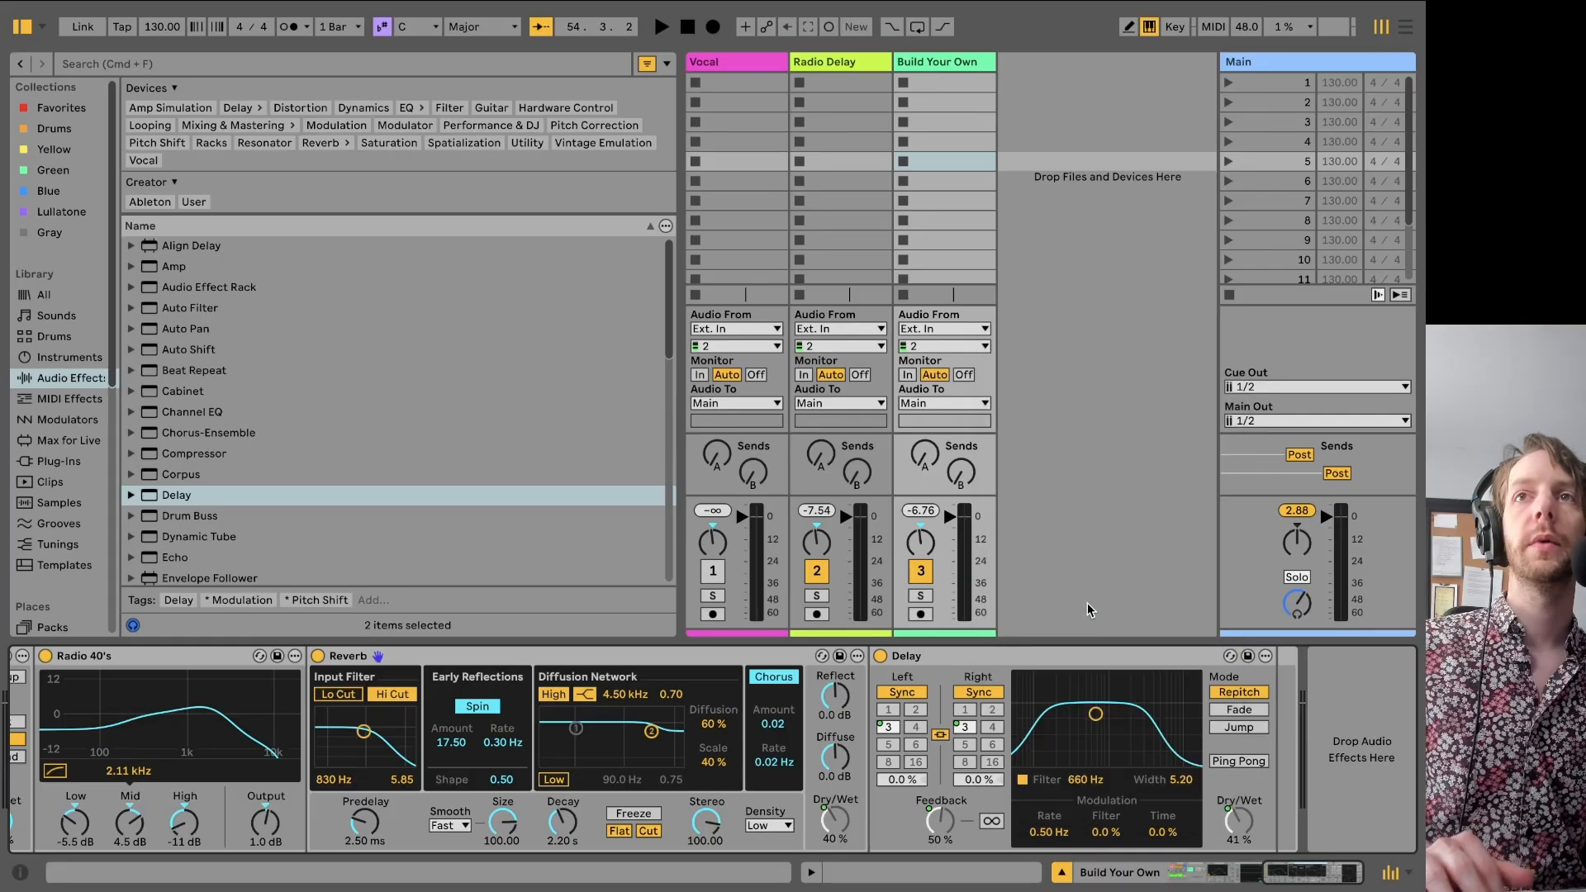
- Unfold the Reverb device in the Wet chain and color the Reverb macro red
scroll(1073, 820, "left", 15)
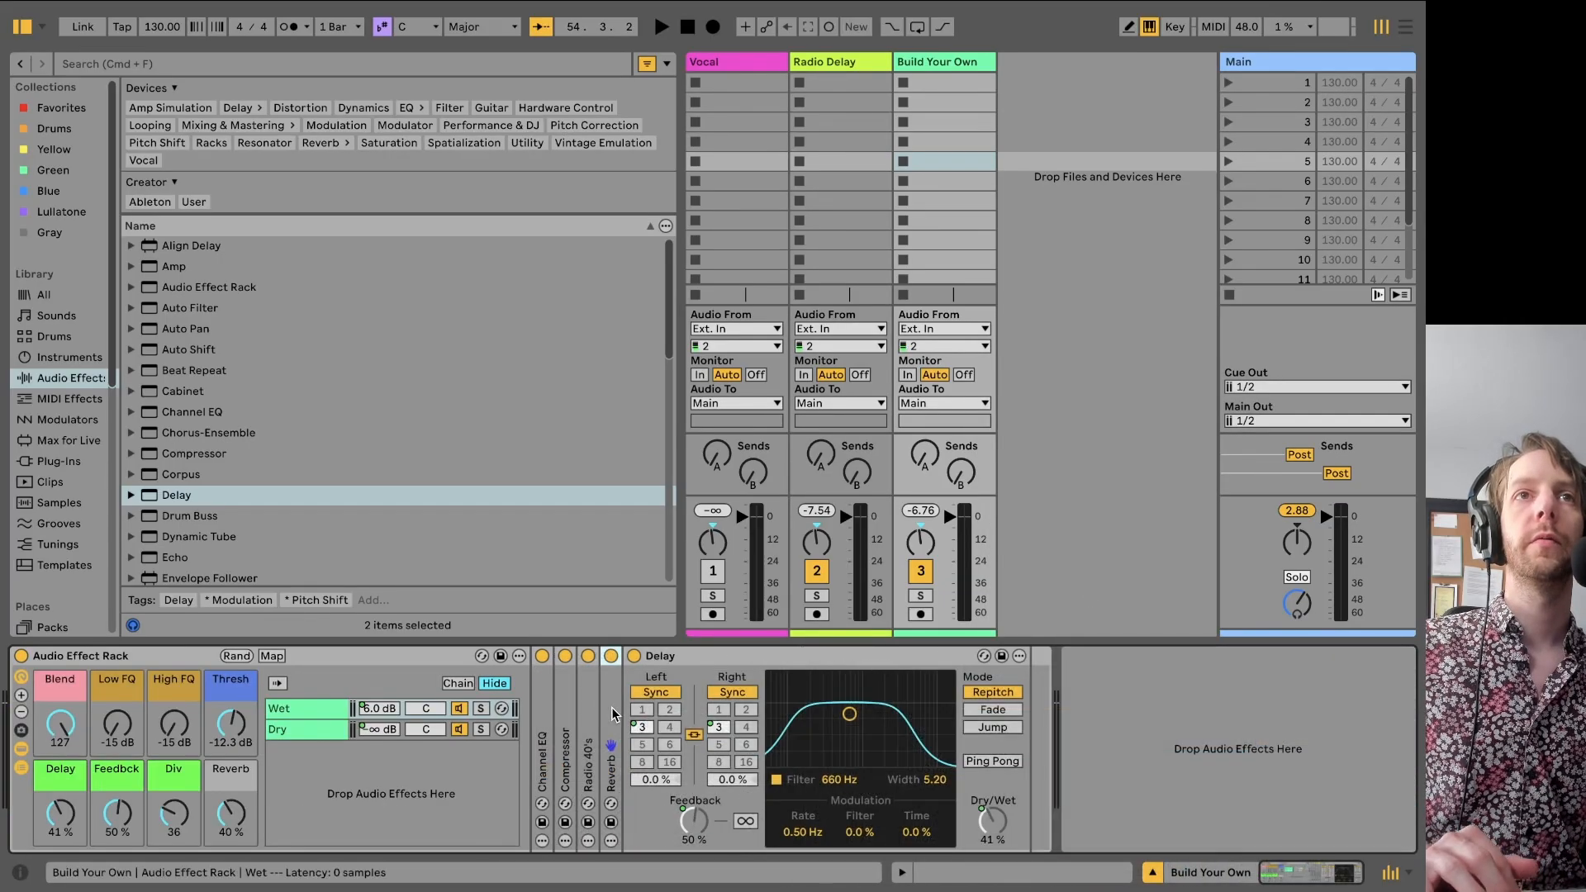
double_click(611, 707)
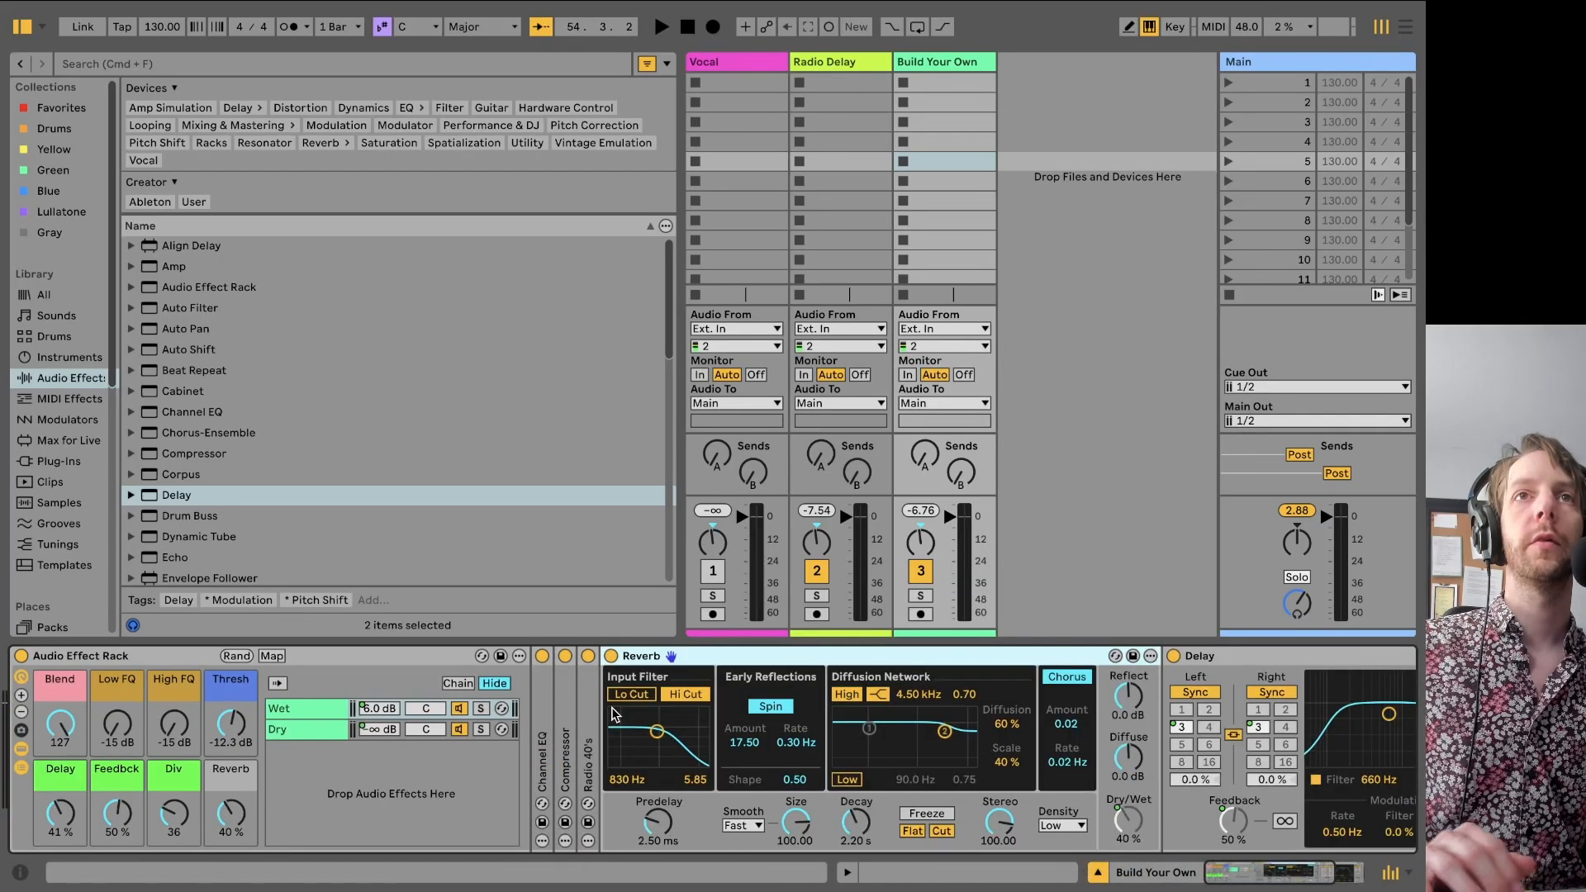
right_click(232, 793)
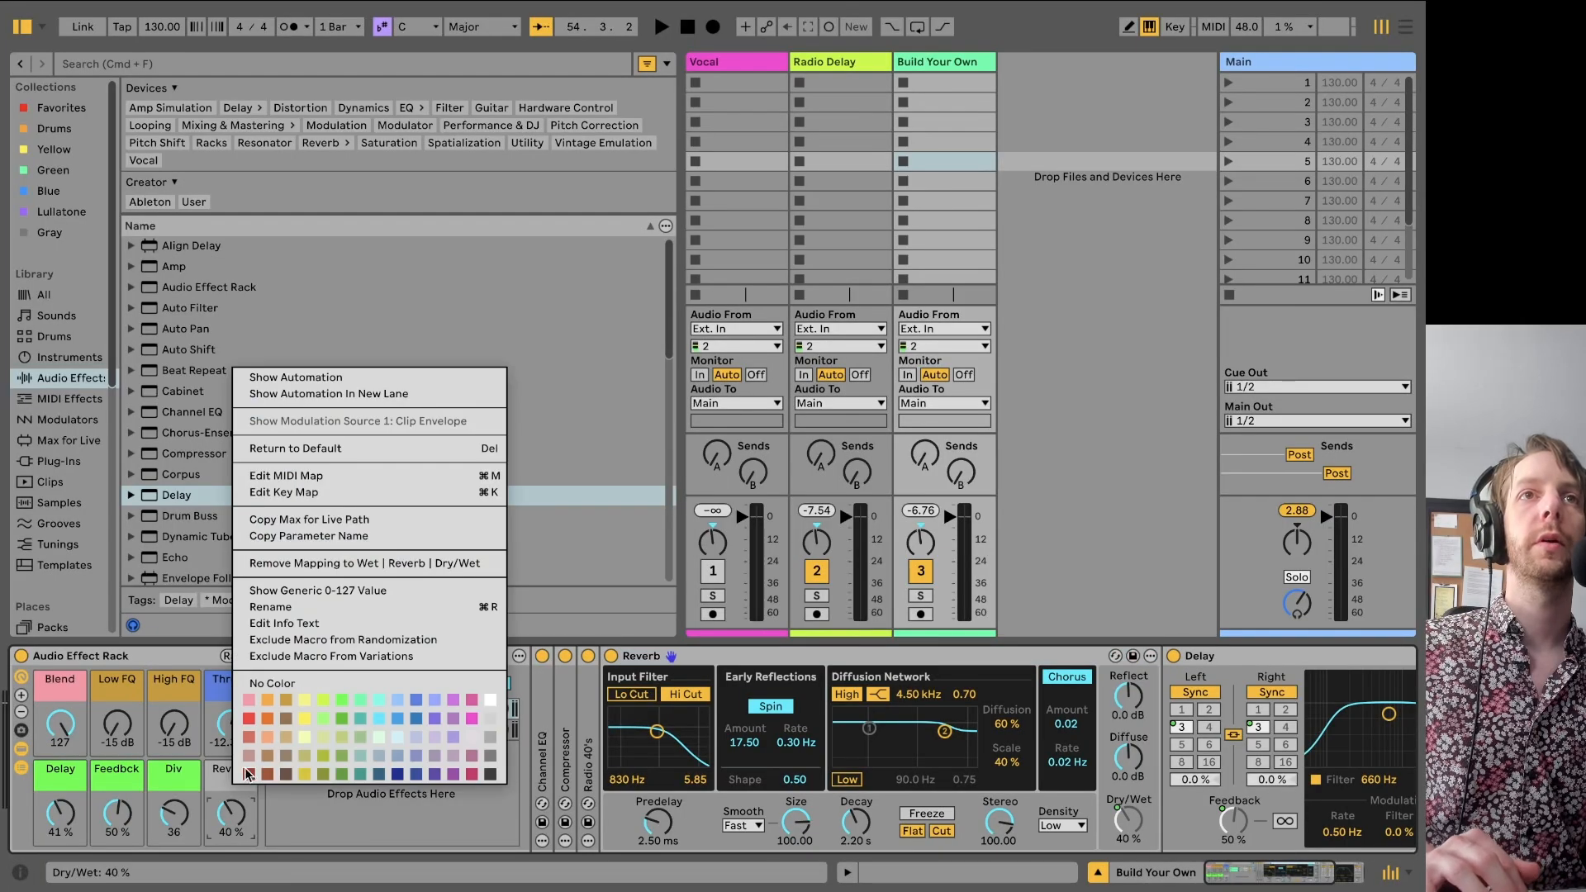
left_click(249, 719)
- Sweep the Reverb macro up to 100% and down to 0%, and fold the Reverb device
left_click_drag(232, 818, 231, 776)
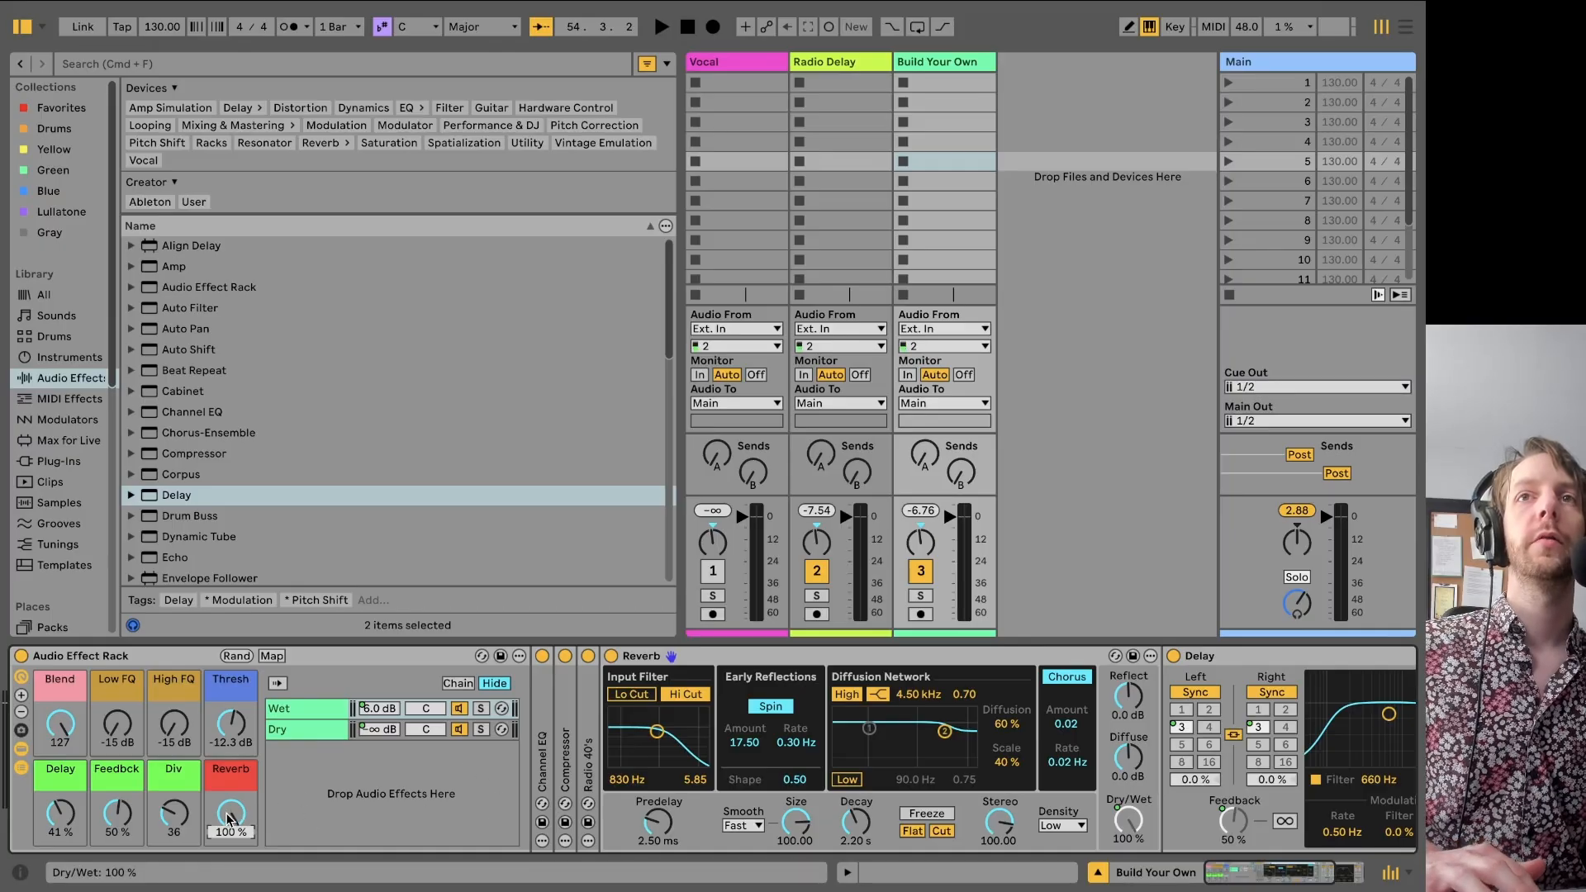
left_click_drag(228, 818, 228, 888)
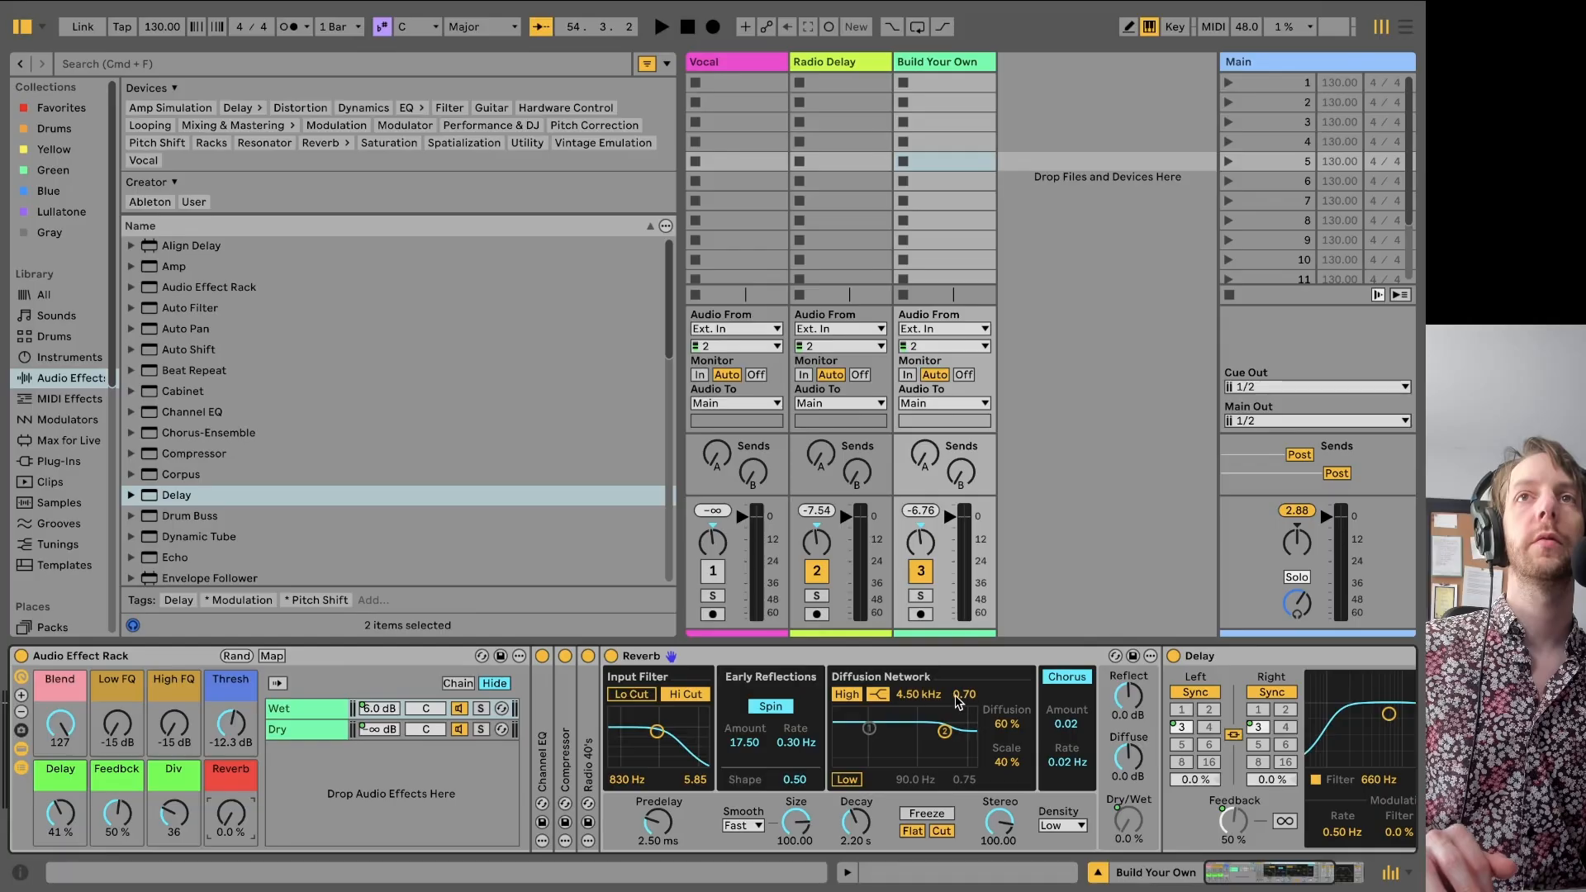
double_click(939, 657)
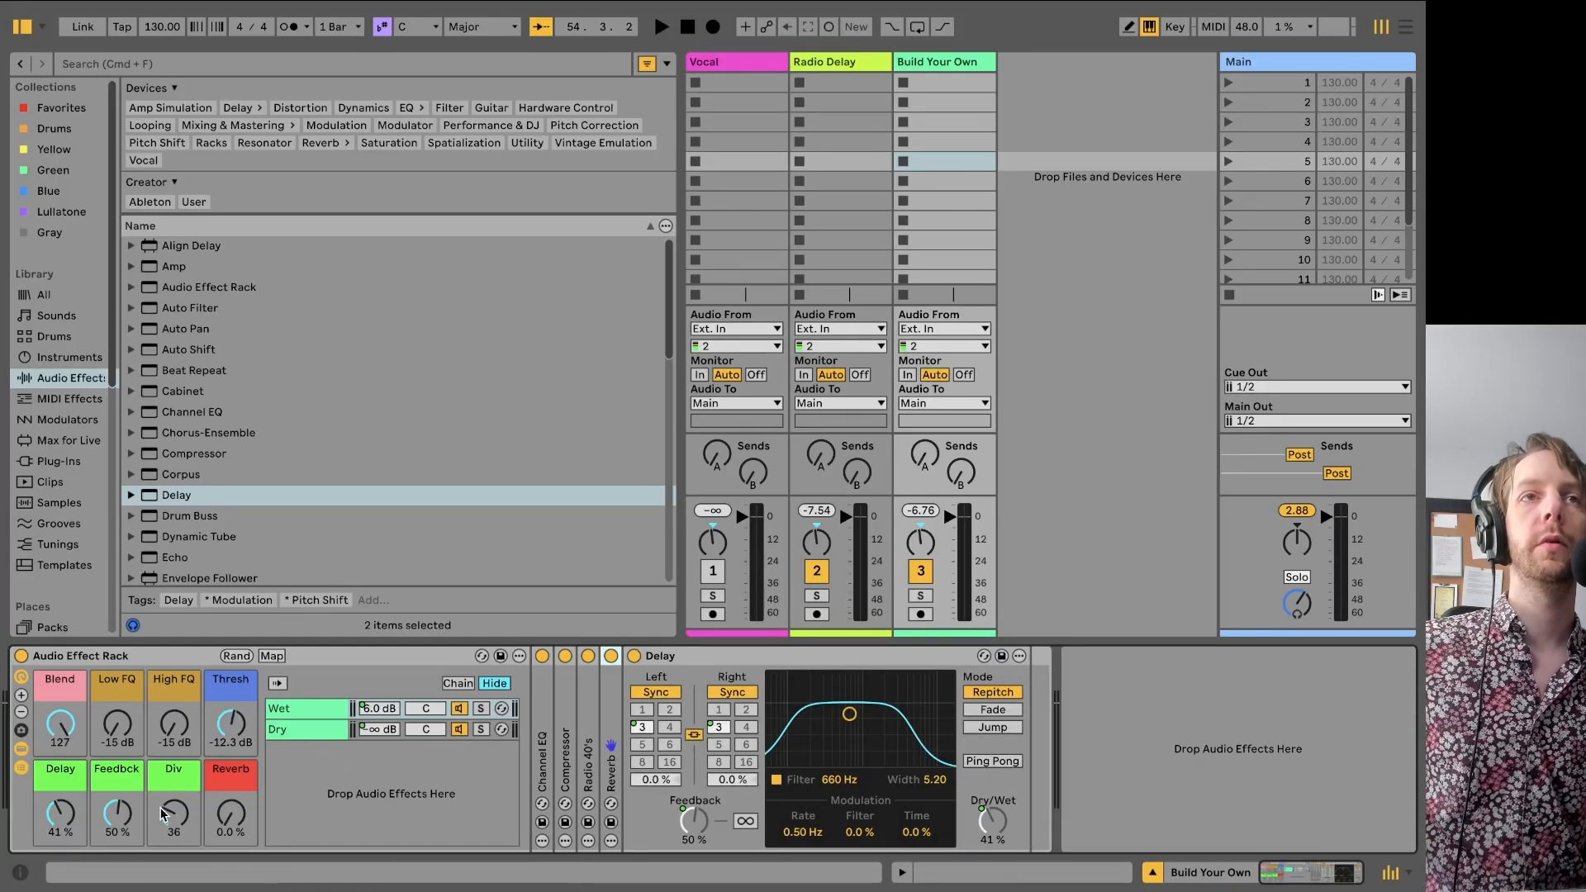
- Set the macros to Delay 57%, Feedbck 59%, Div 0 and Reverb 54%, sweeping Div up to 127 on the way
left_click_drag(60, 813, 60, 819)
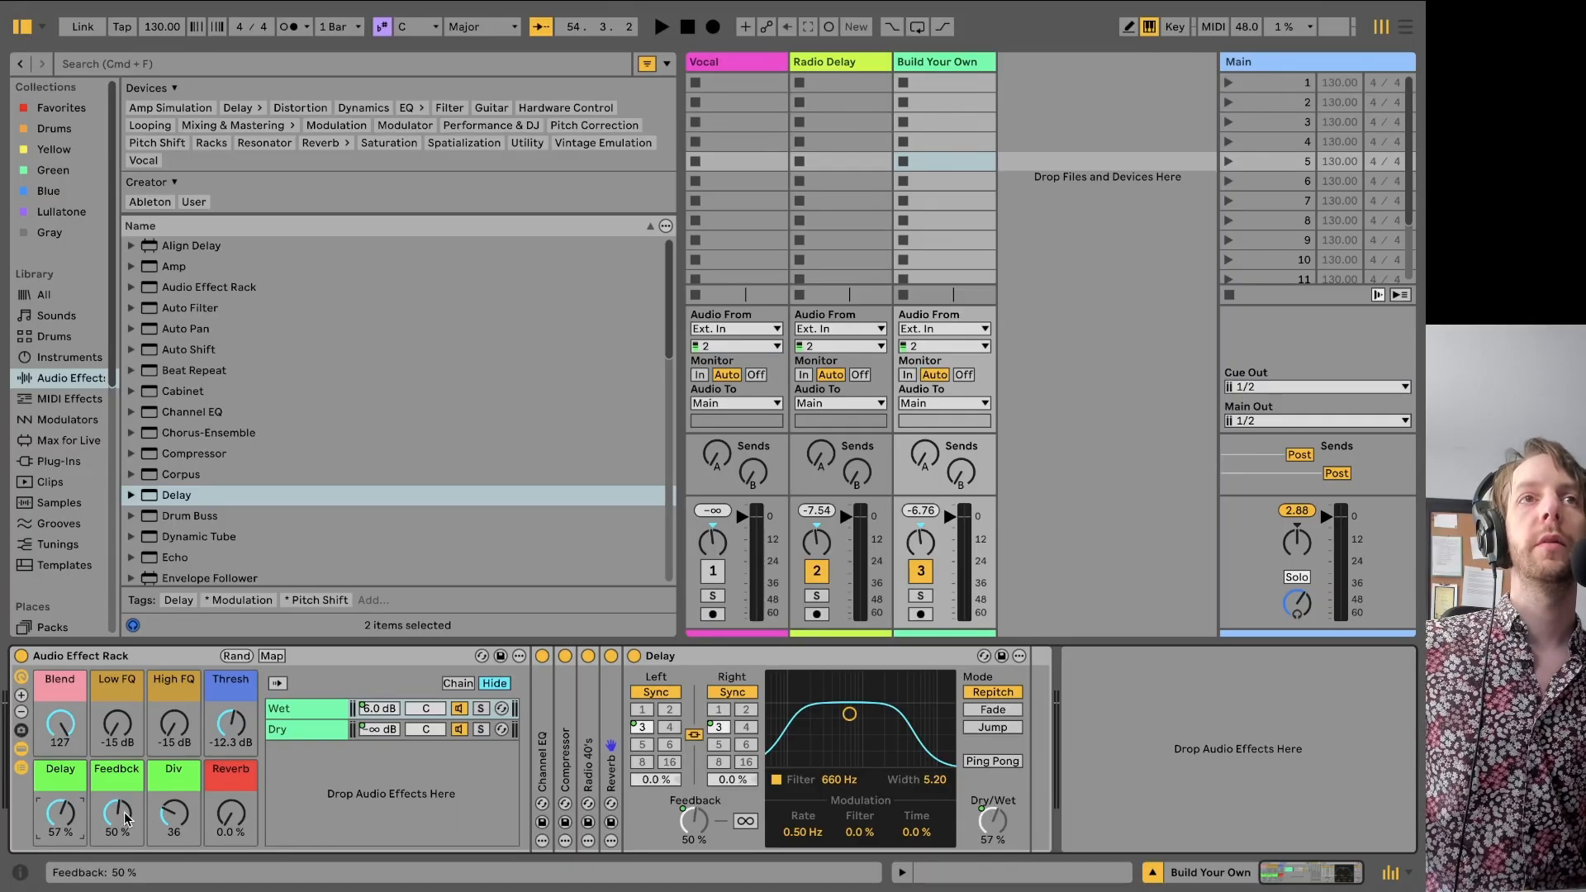
left_click_drag(117, 813, 173, 807)
left_click_drag(174, 813, 175, 686)
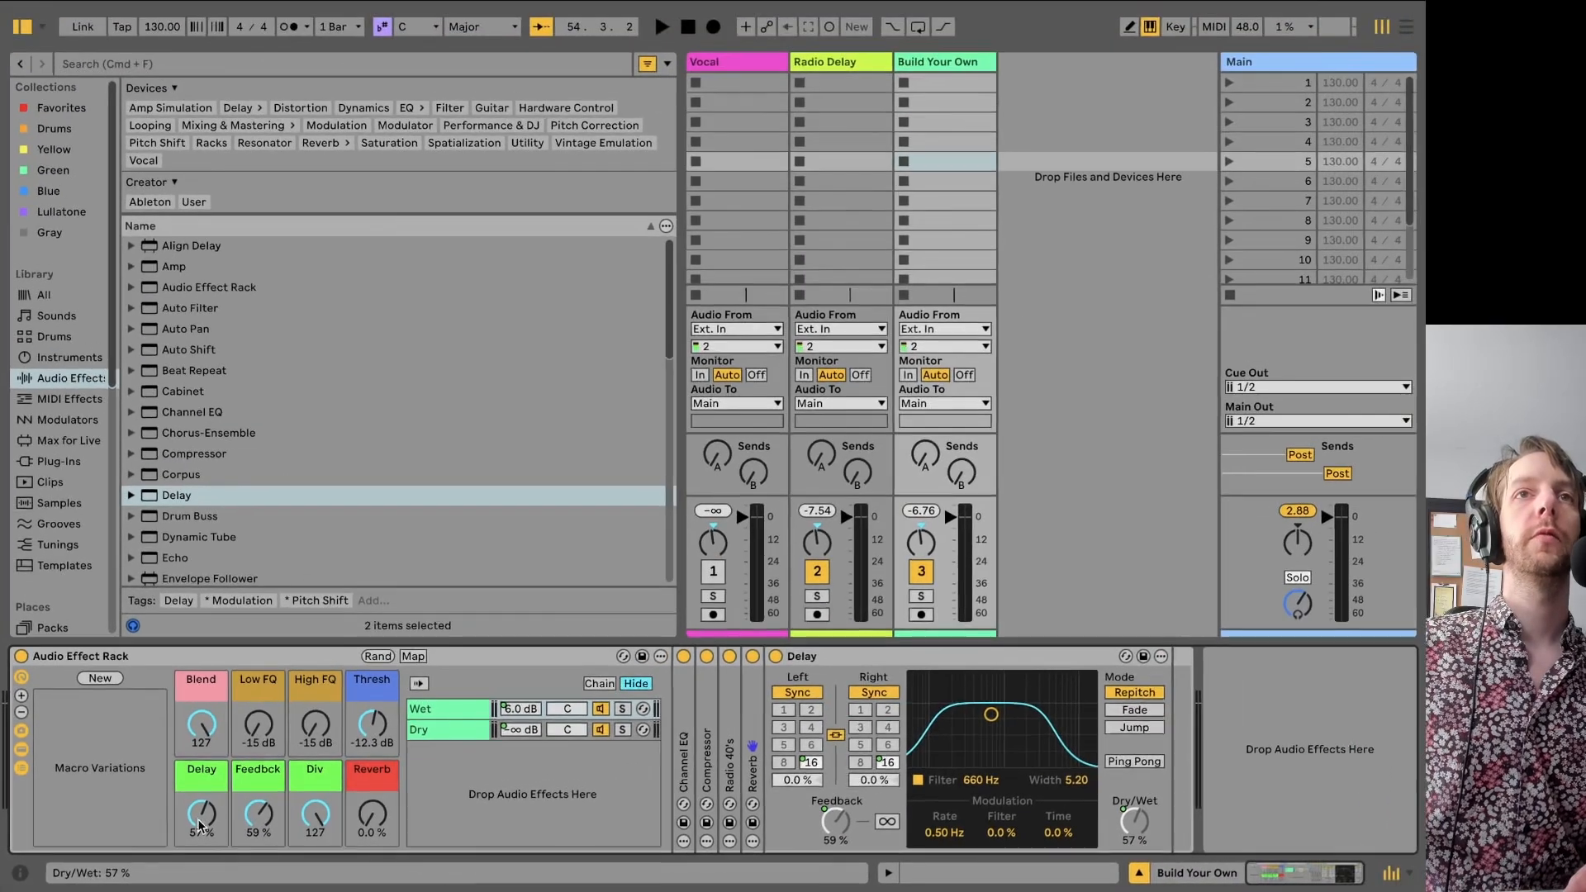
left_click_drag(314, 814, 315, 871)
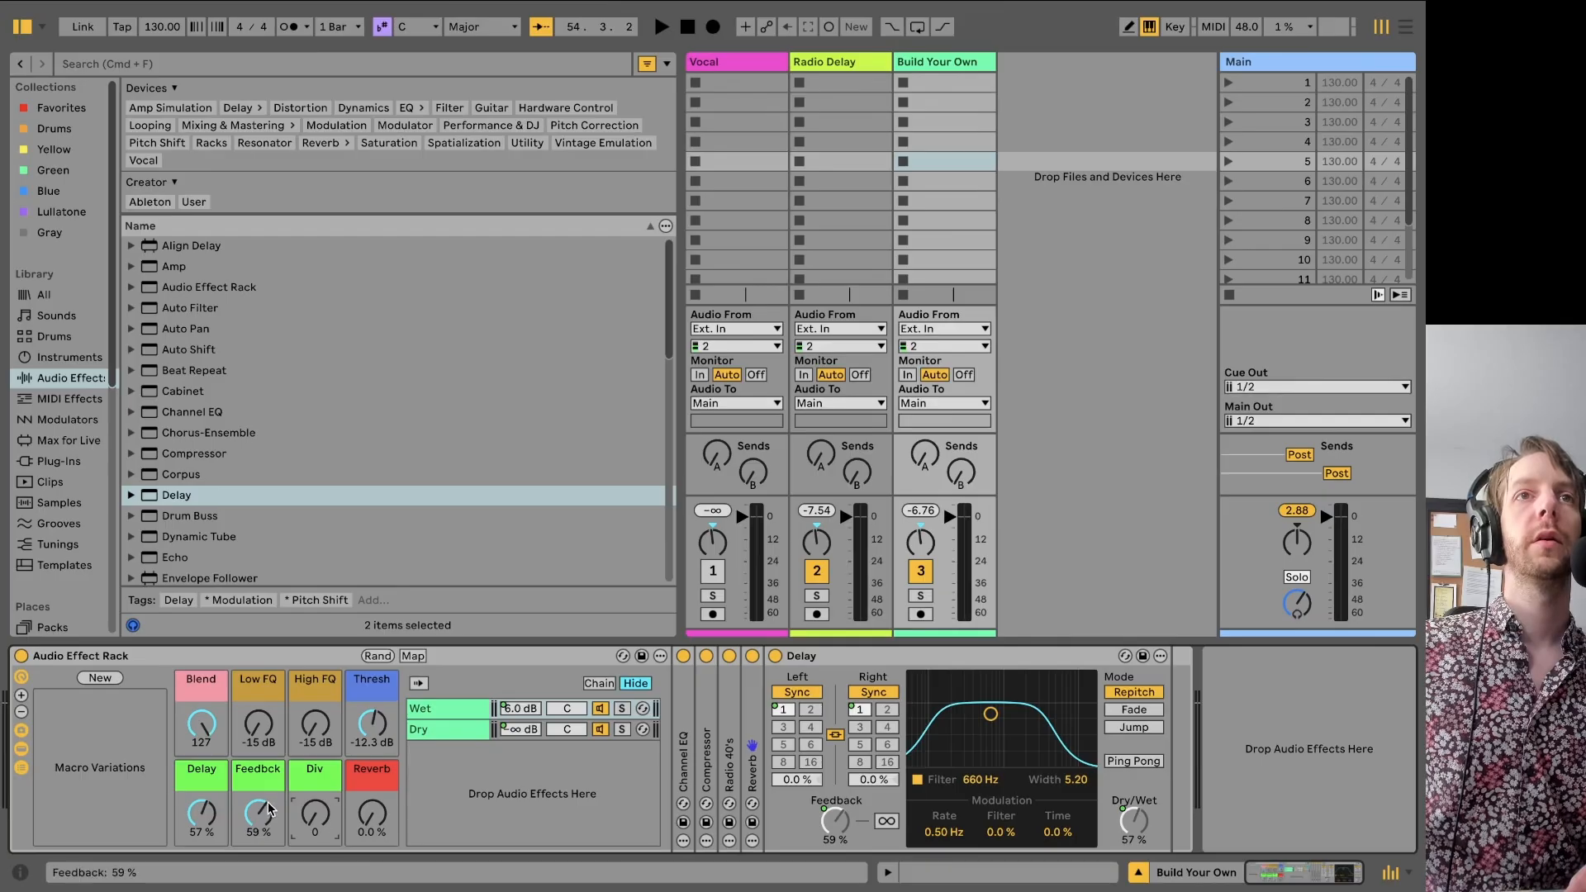
left_click_drag(379, 814, 379, 768)
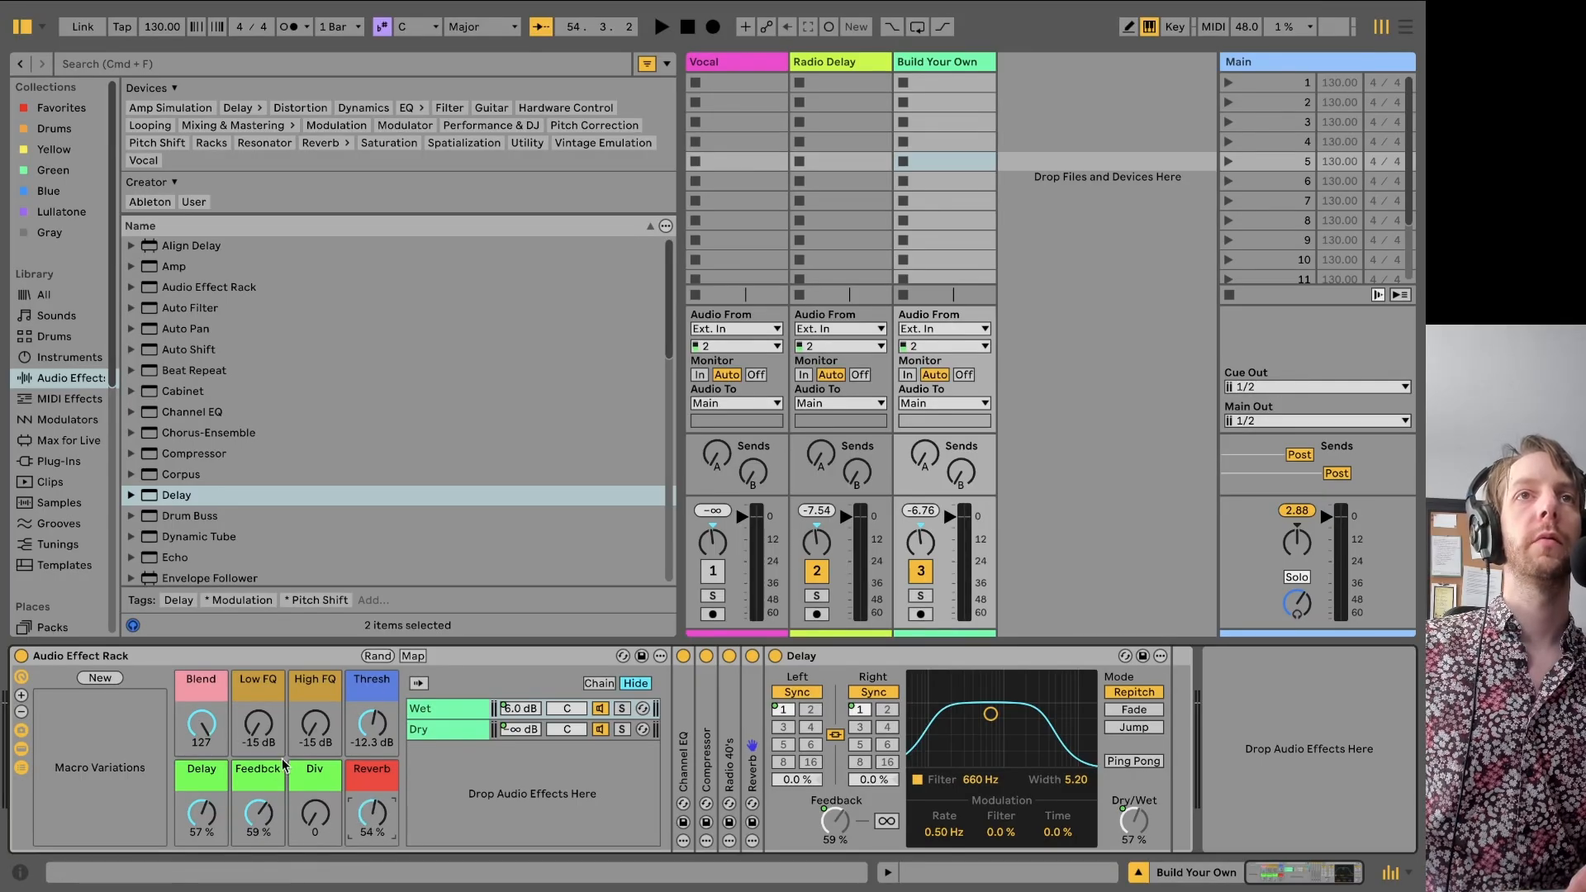
- Store the current macro settings as a new macro variation named 1/16
left_click(101, 677)
right_click(101, 697)
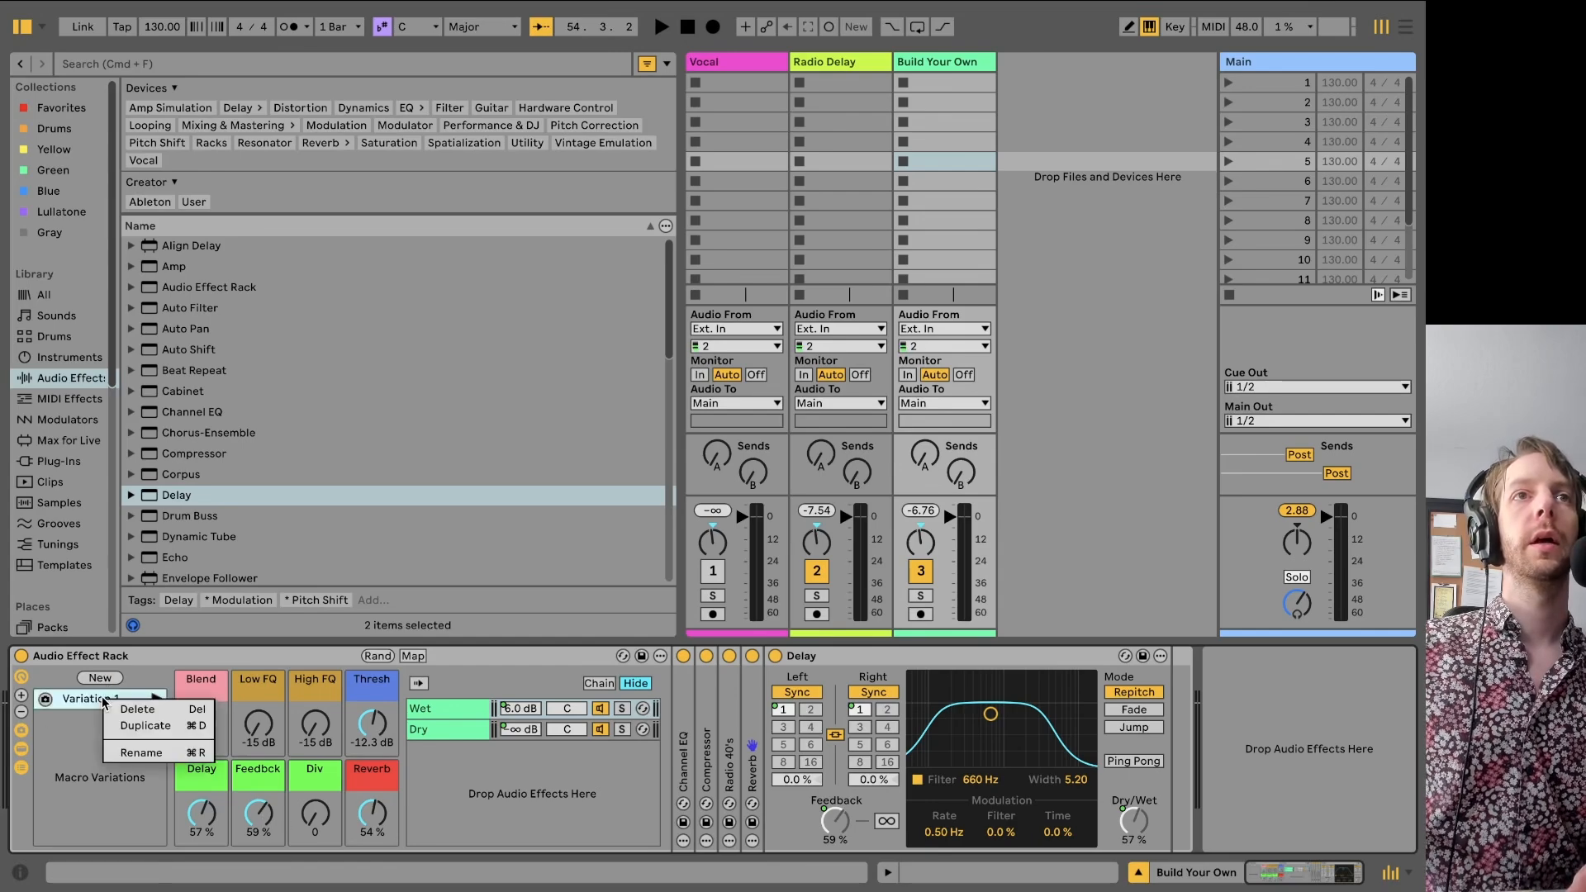
left_click(147, 752)
type("1/16")
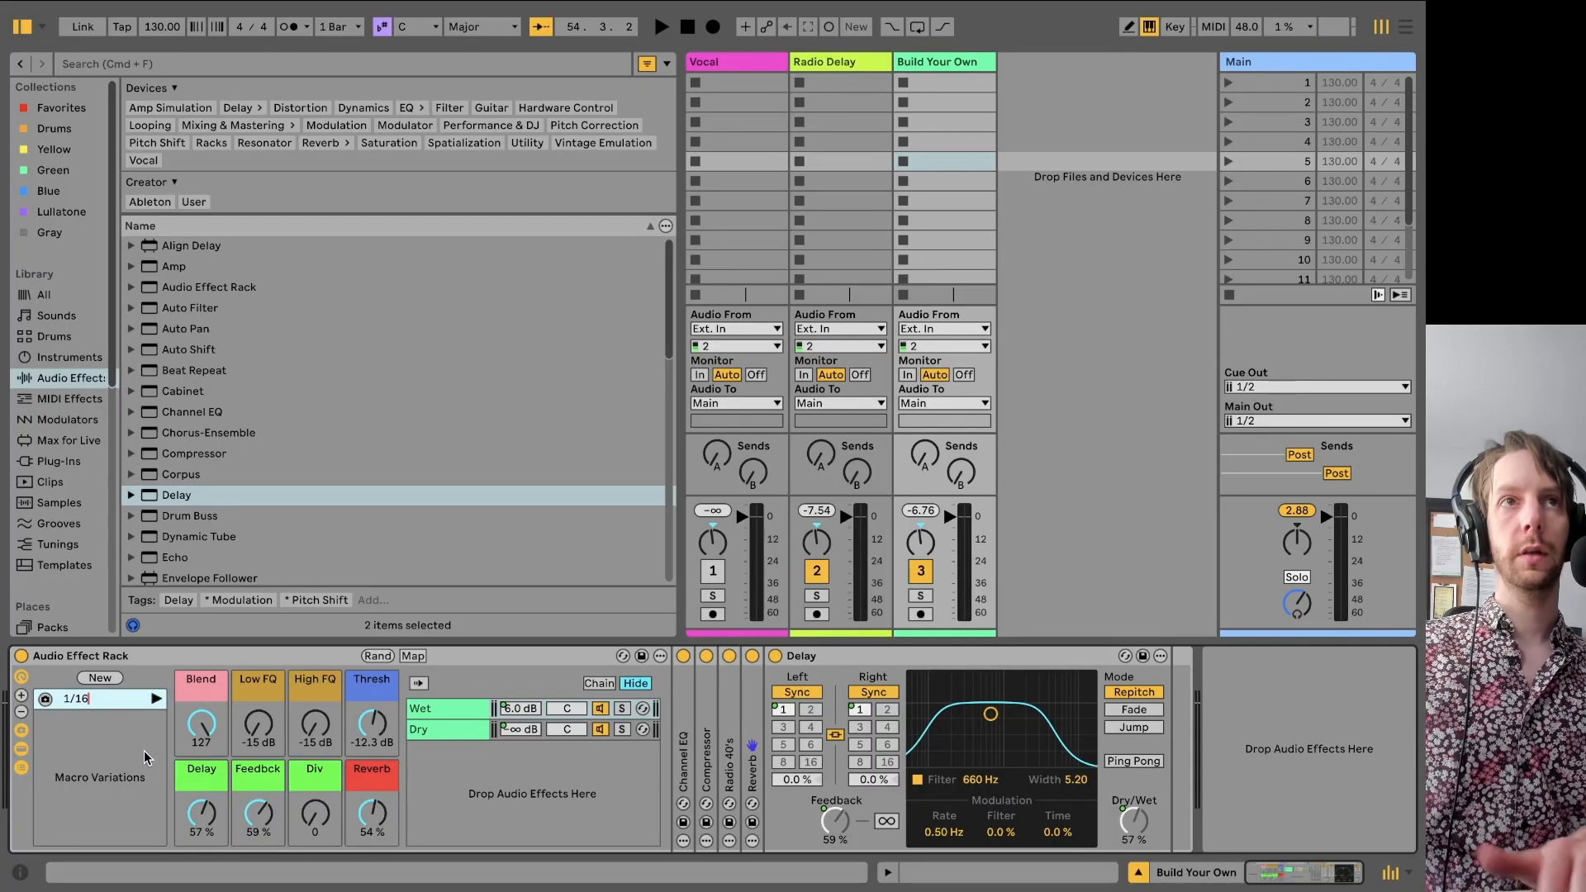
key("Return")
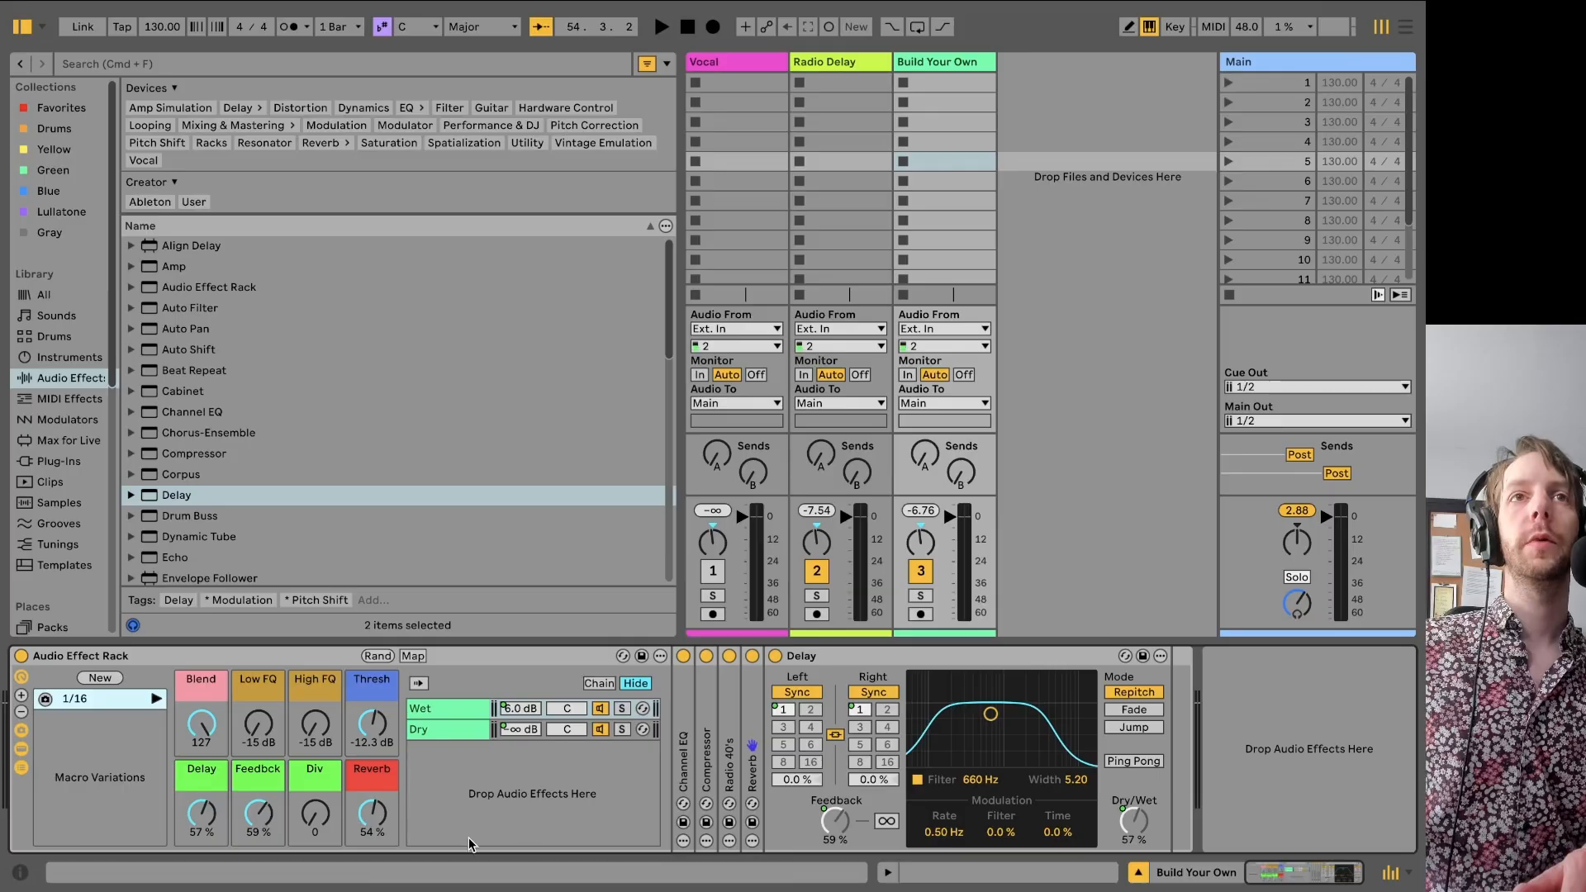
- Set the Div macro to 18 and store it as a second macro variation named 2/16
left_click_drag(315, 839, 315, 801)
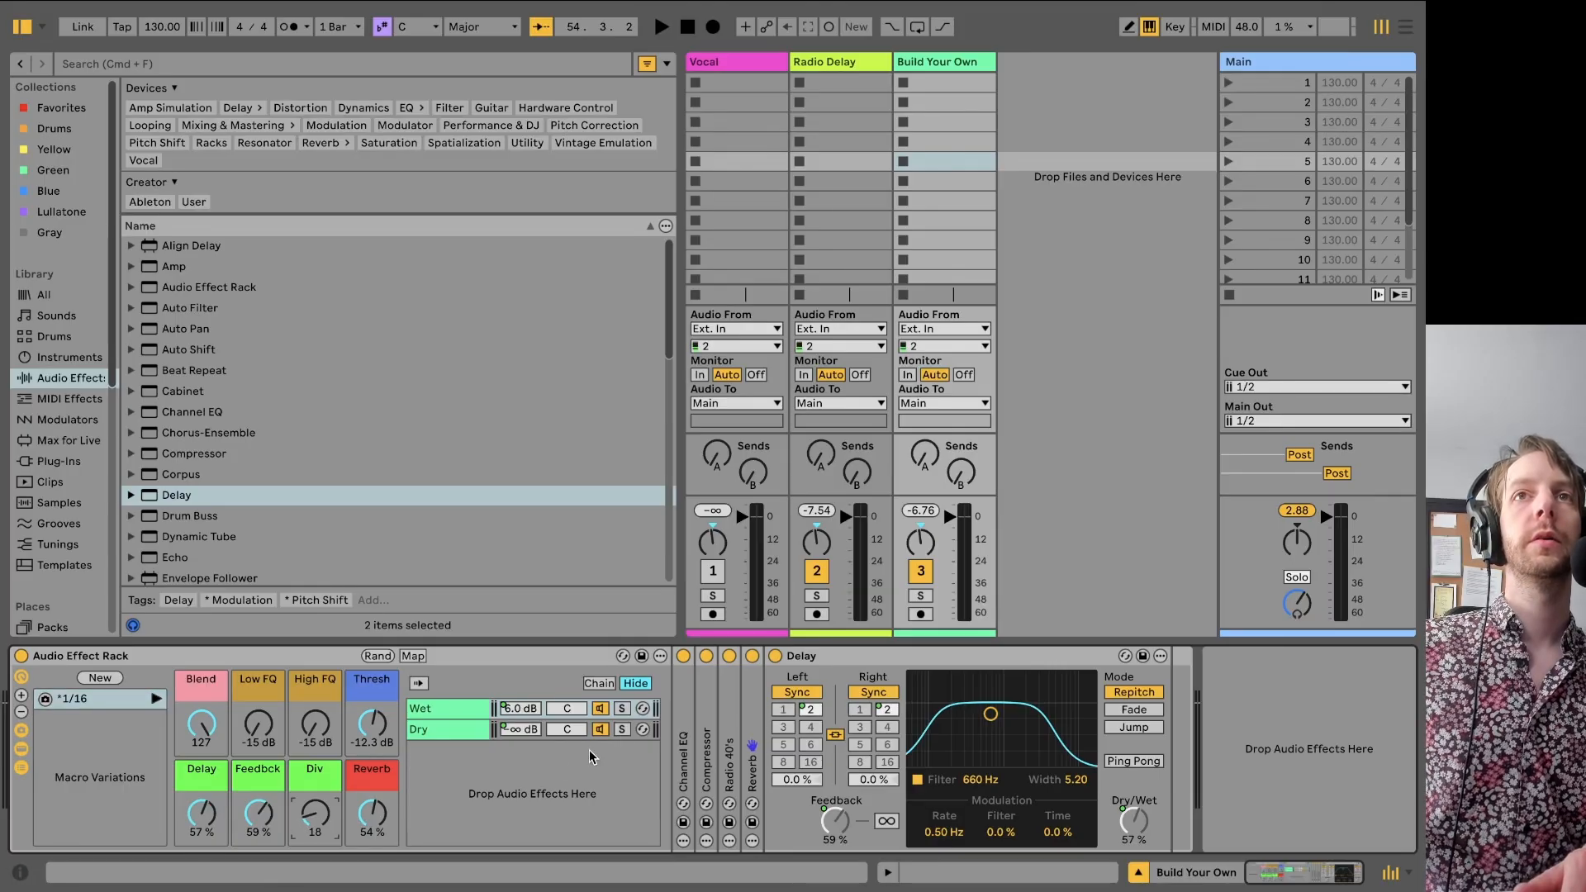
left_click(100, 677)
right_click(89, 719)
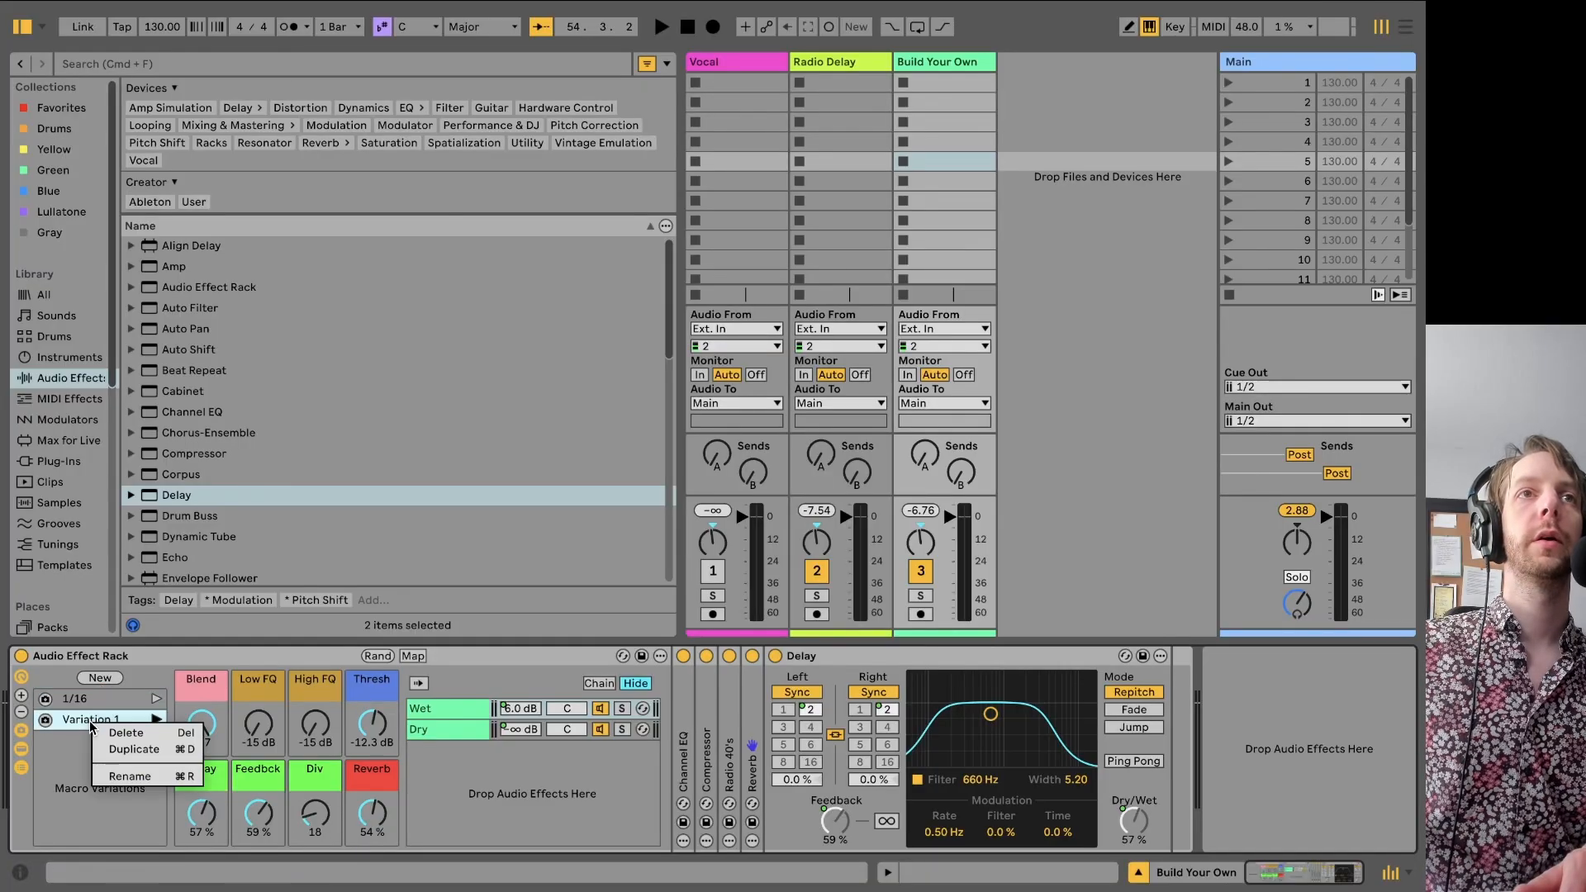
left_click(119, 778)
type("2/16")
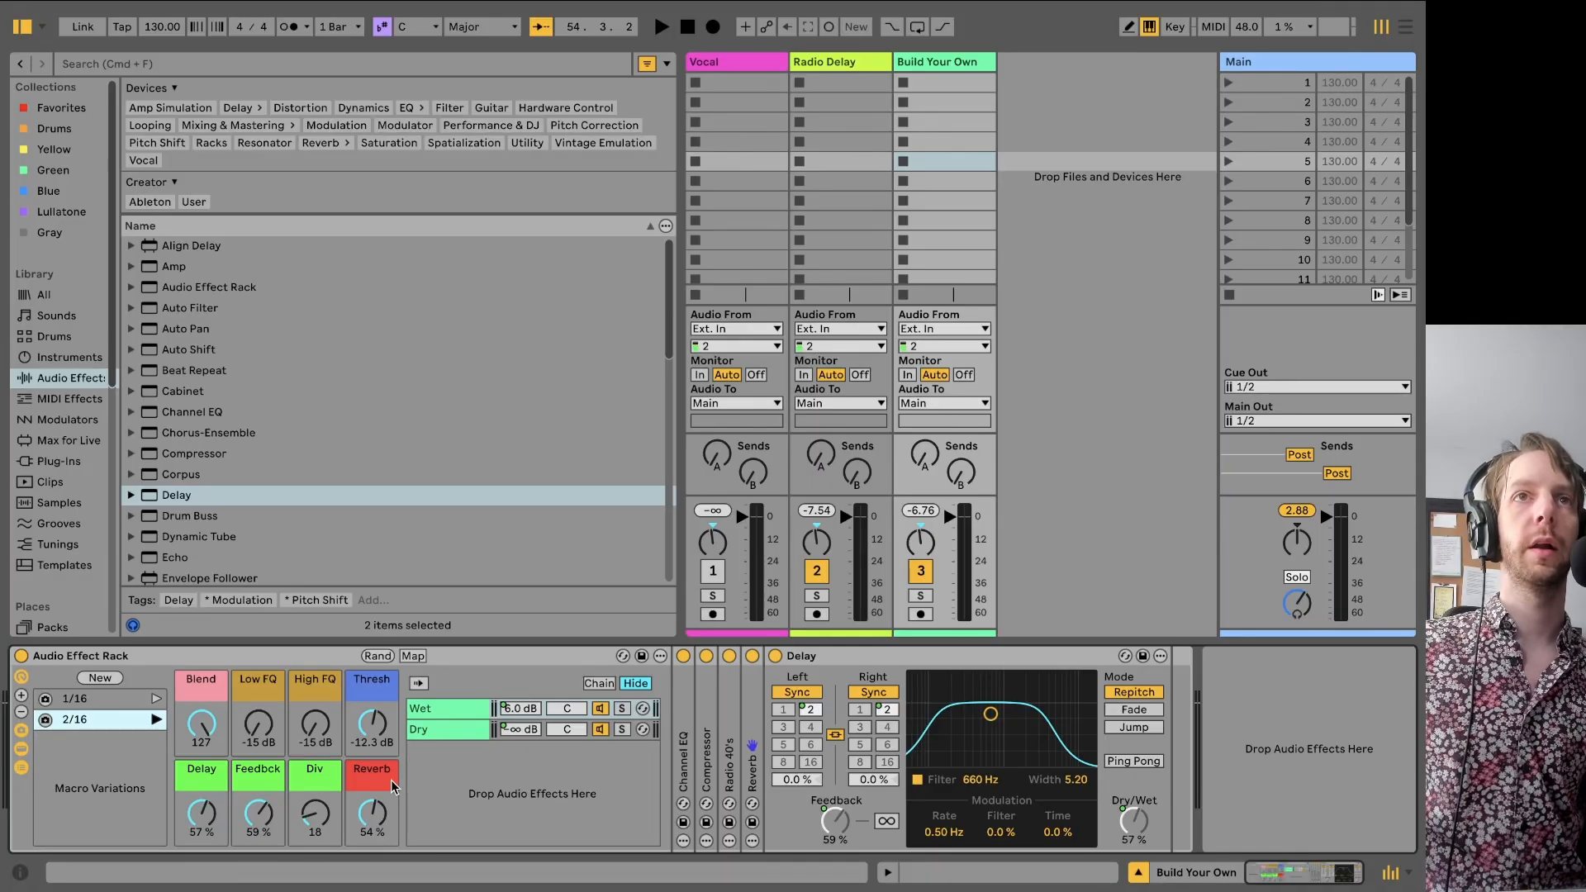
- Recall the 1/16 macro variation and set the Div macro to 6
left_click(156, 719)
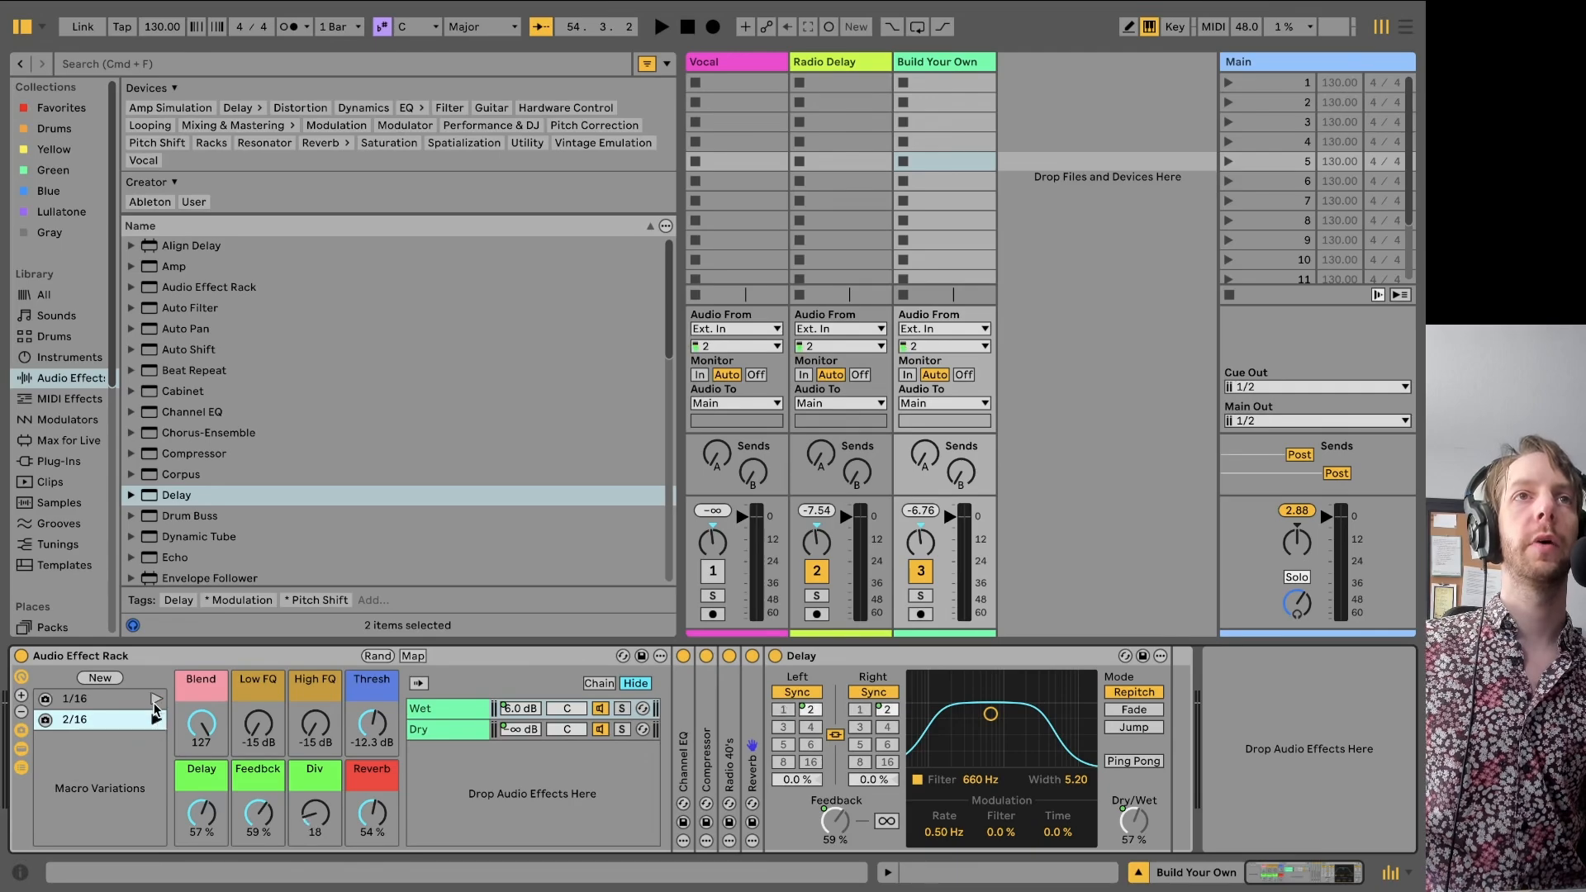
mouse_move(304, 831)
left_mouse_down()
mouse_move(304, 768)
mouse_move(304, 826)
left_mouse_up()
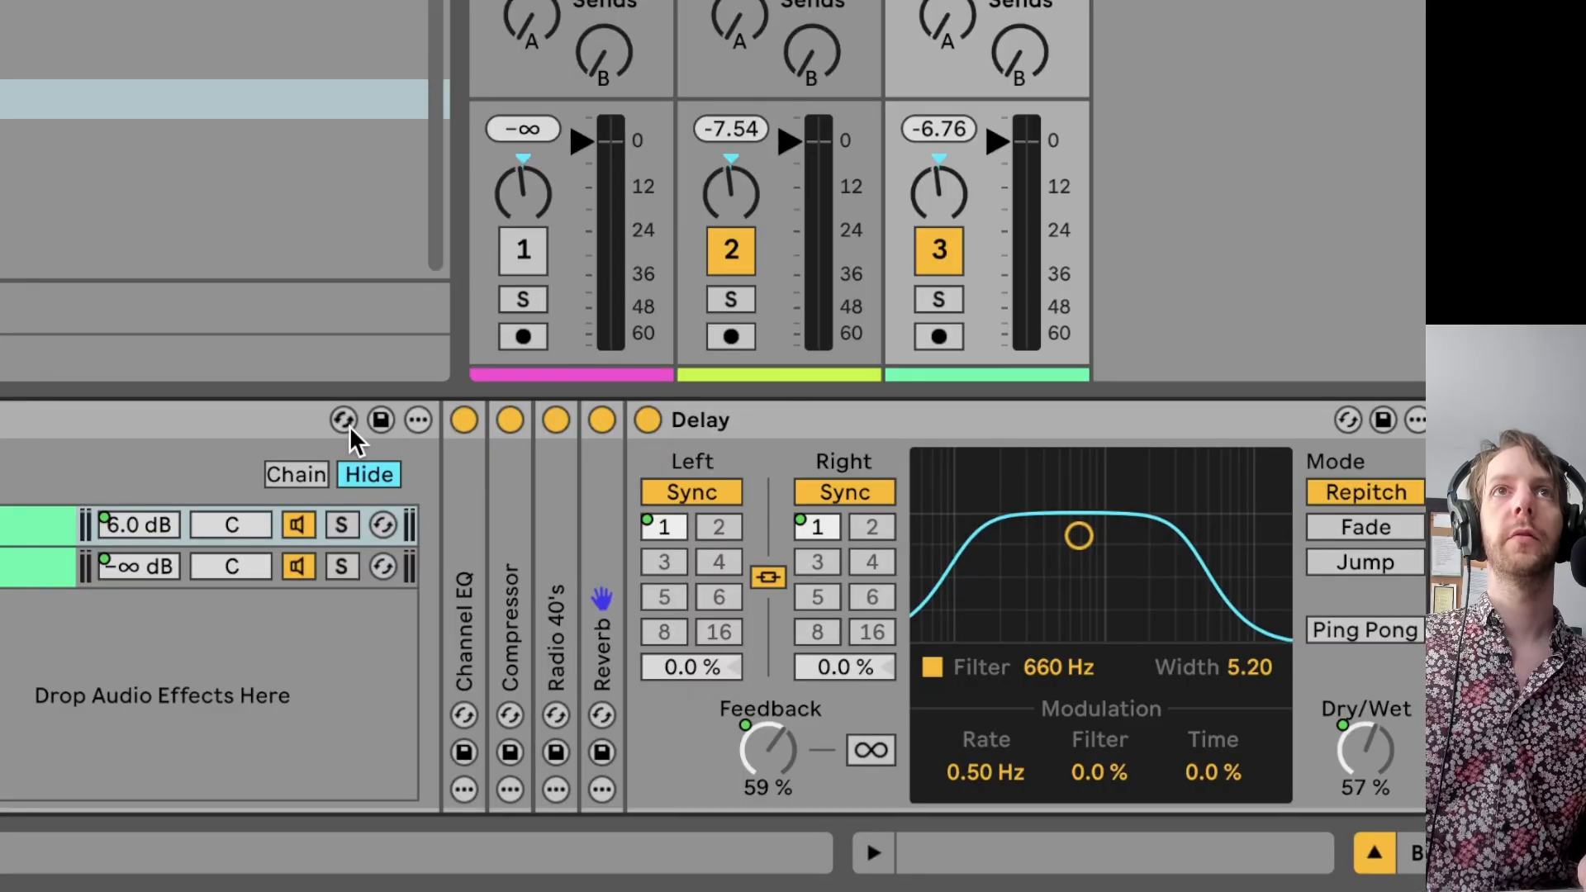
- Open the Audio Effect Rack's name for editing
left_click(351, 440)
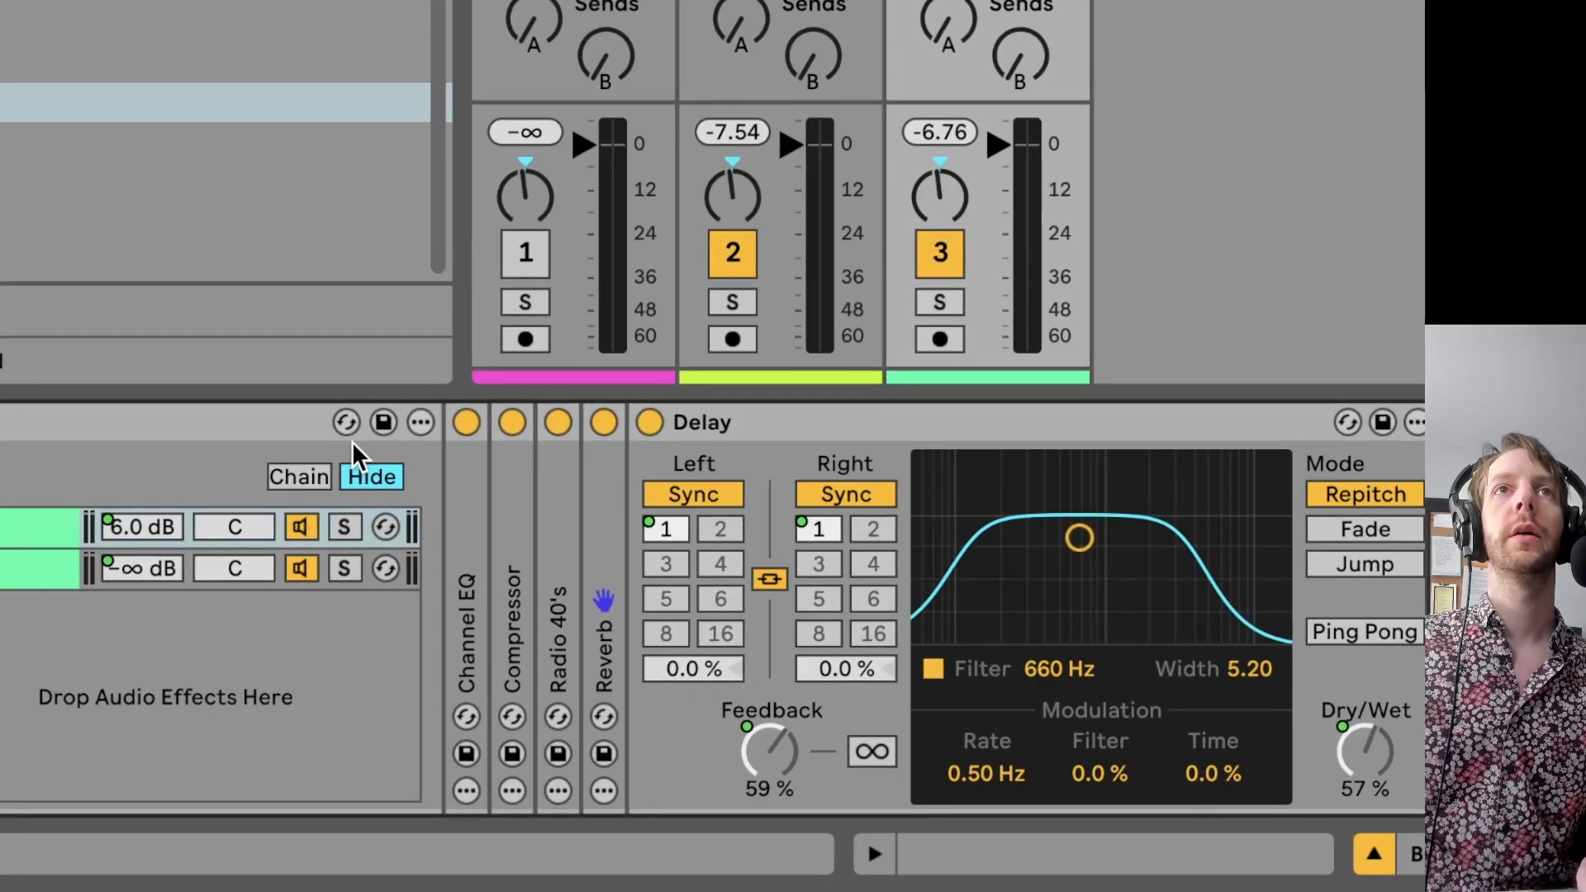
right_click(116, 655)
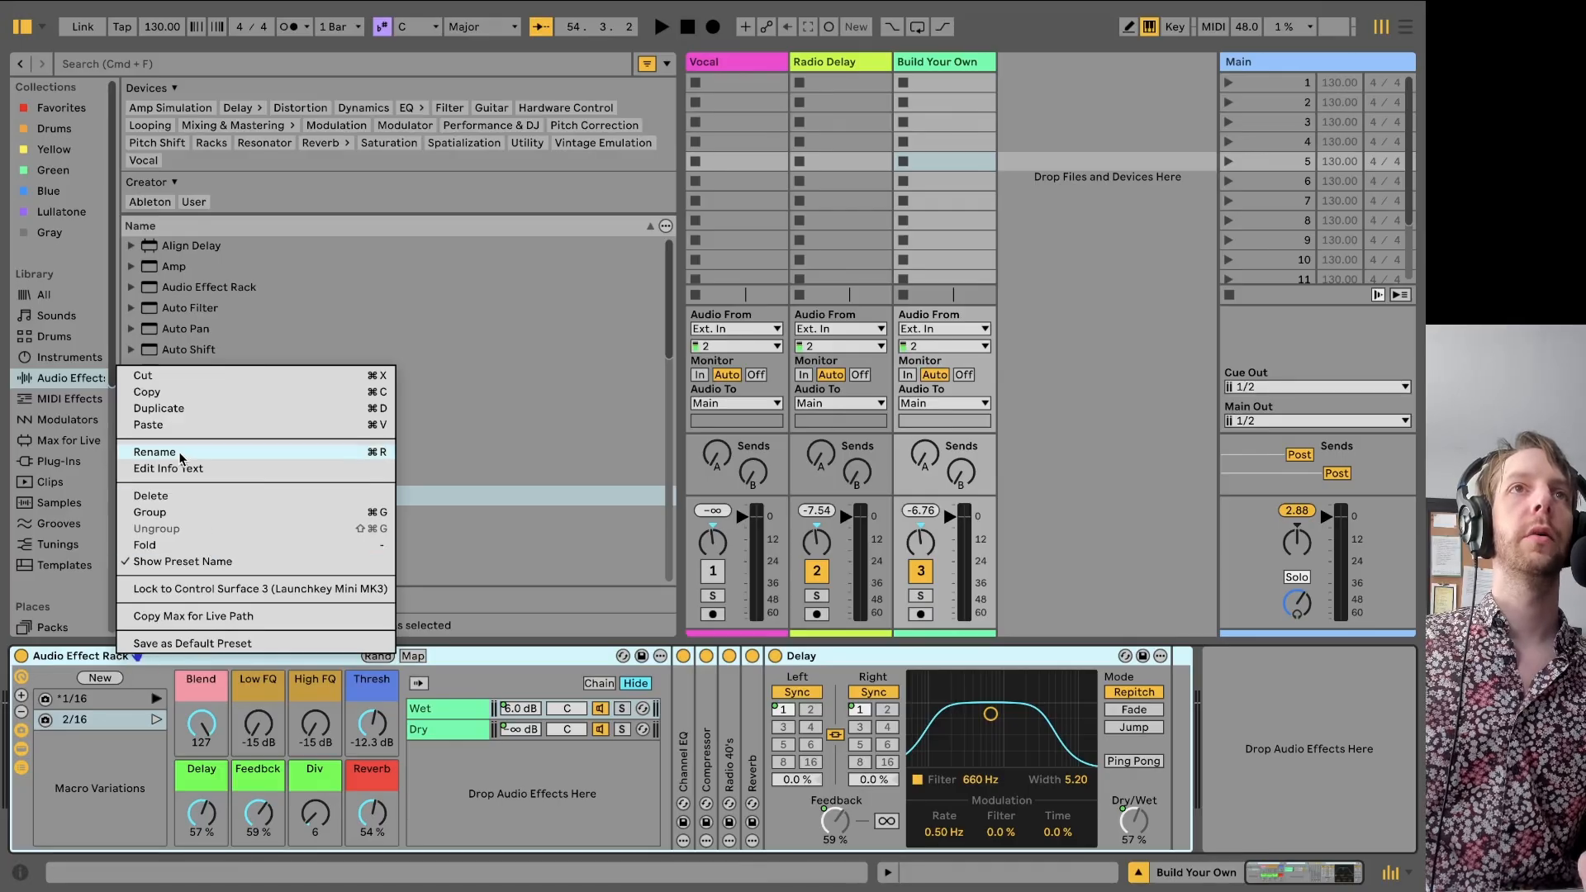
left_click(155, 452)
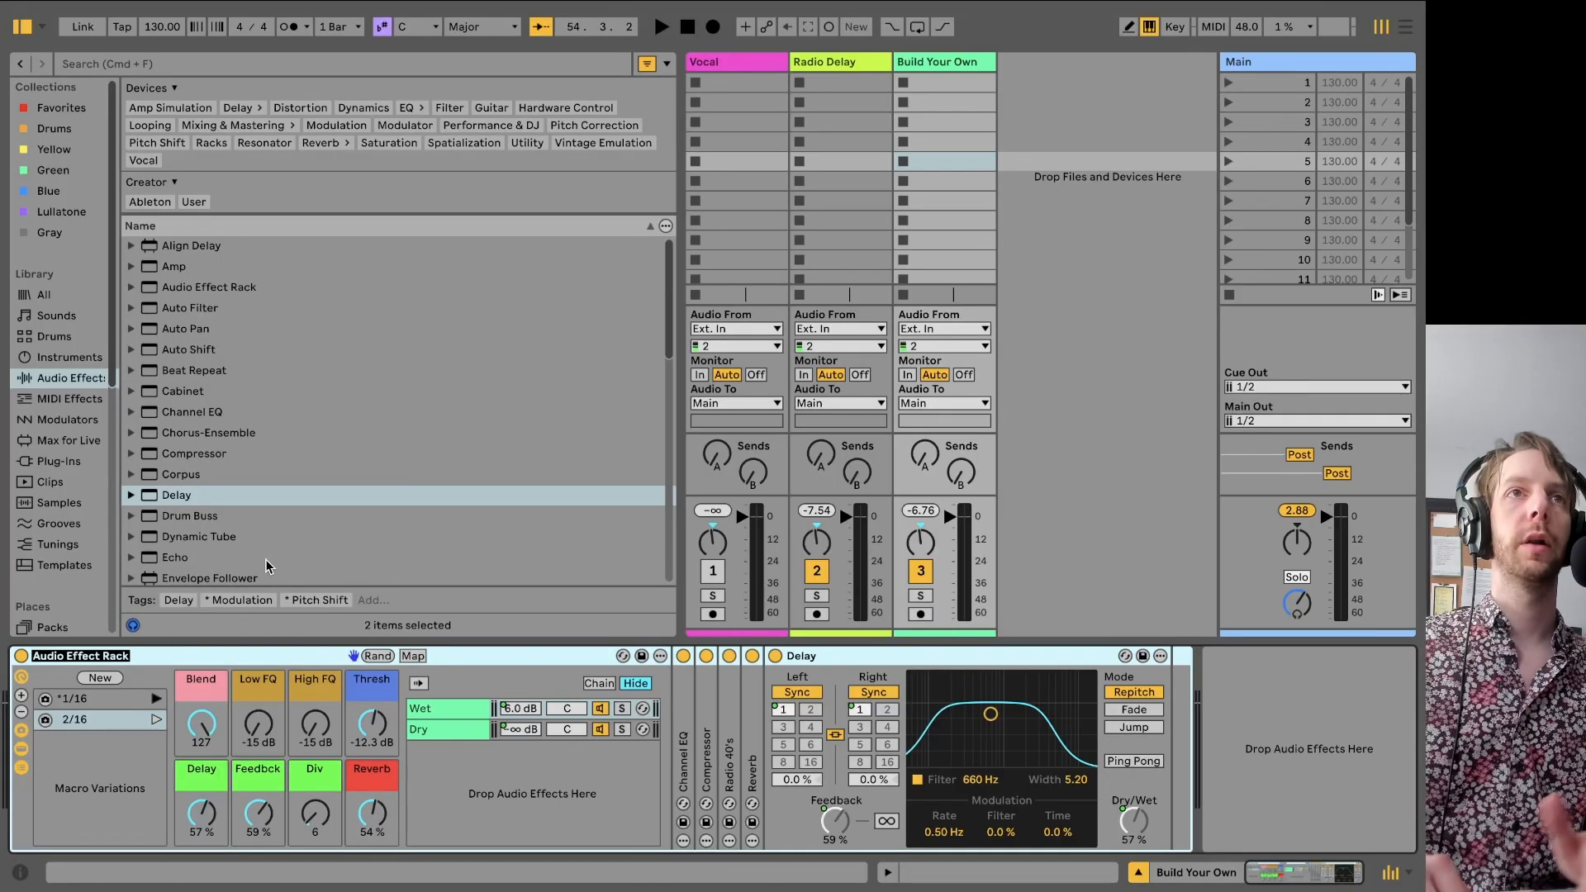